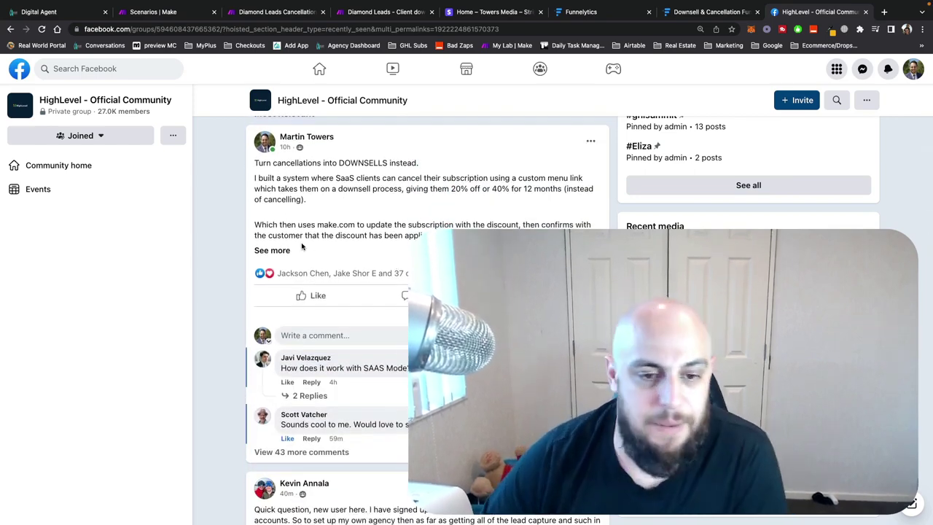
- Expand the group post about turning cancellations into downsells and read through its description and benefits
left_click_drag(255, 163, 538, 223)
scroll(542, 224, "down", 1)
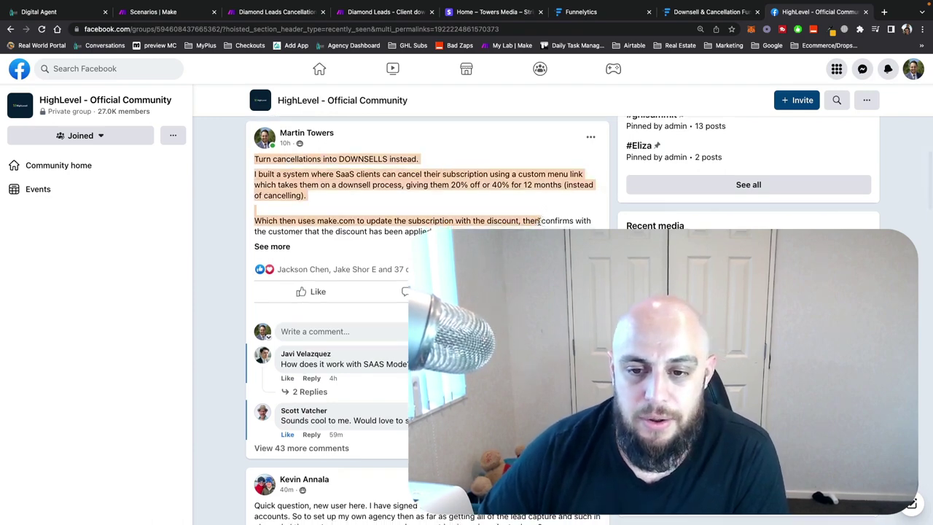
left_click(539, 221)
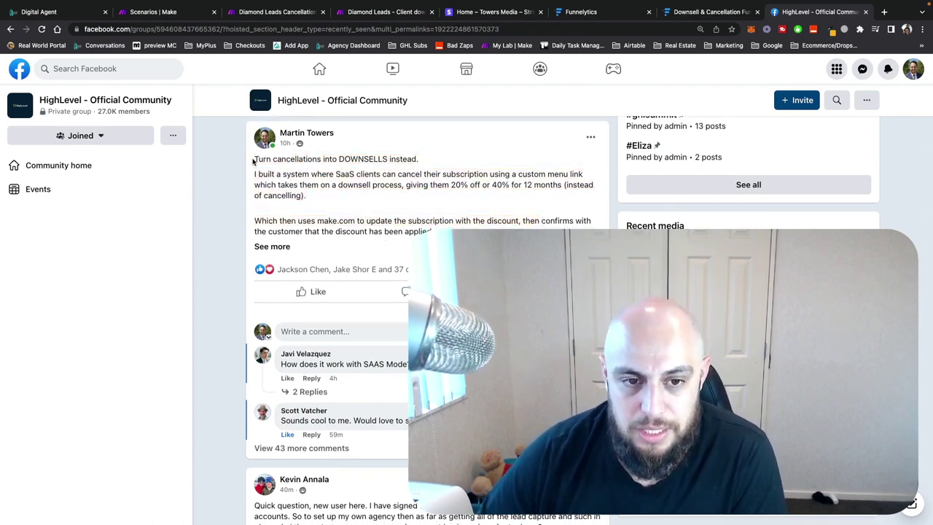
left_click_drag(253, 161, 468, 216)
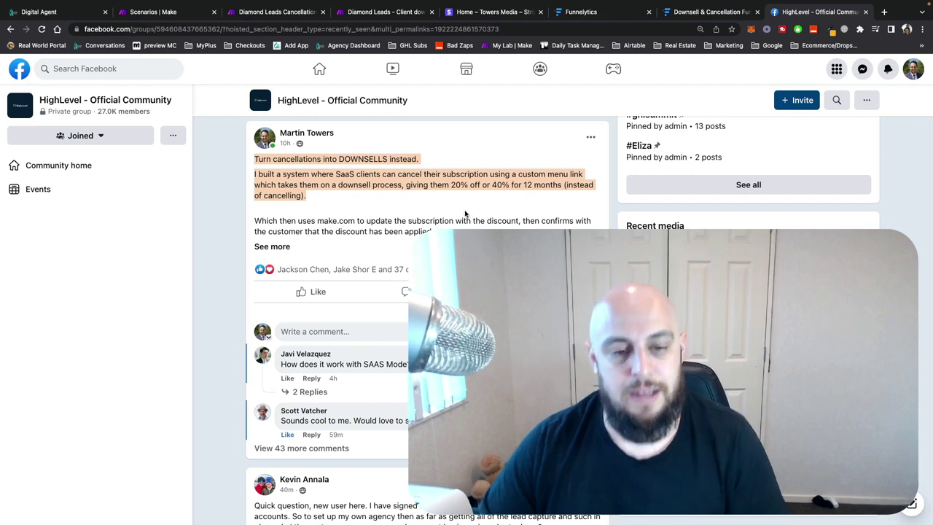
left_click(281, 248)
scroll(459, 209, "down", 1)
scroll(459, 209, "up", 2)
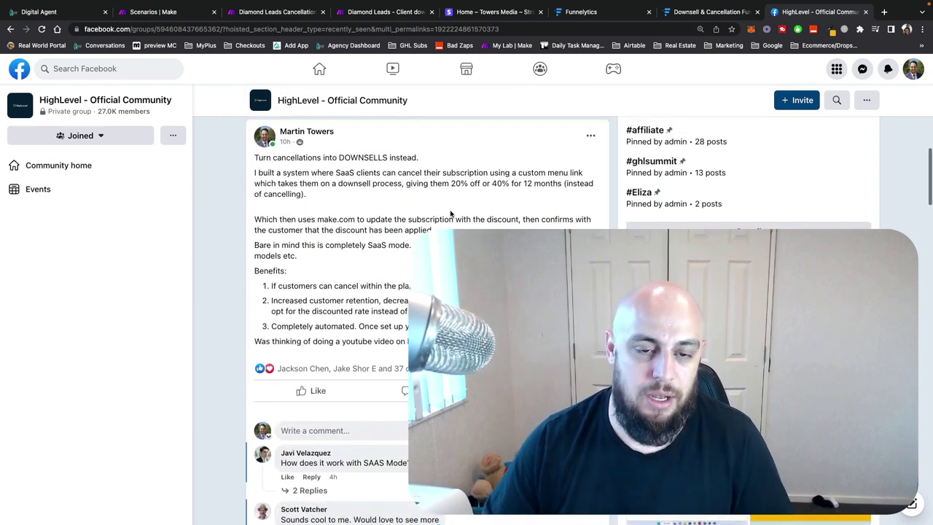
scroll(429, 213, "down", 1)
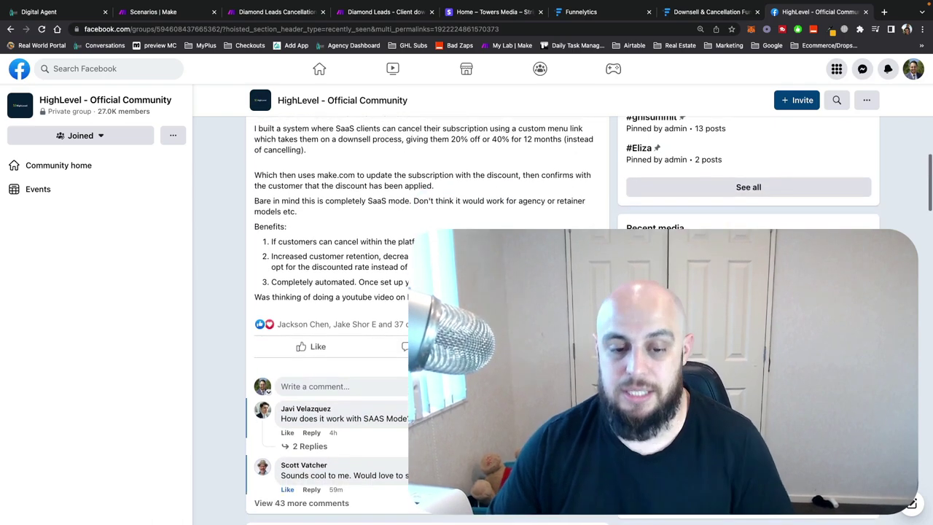
scroll(428, 306, "up", 1)
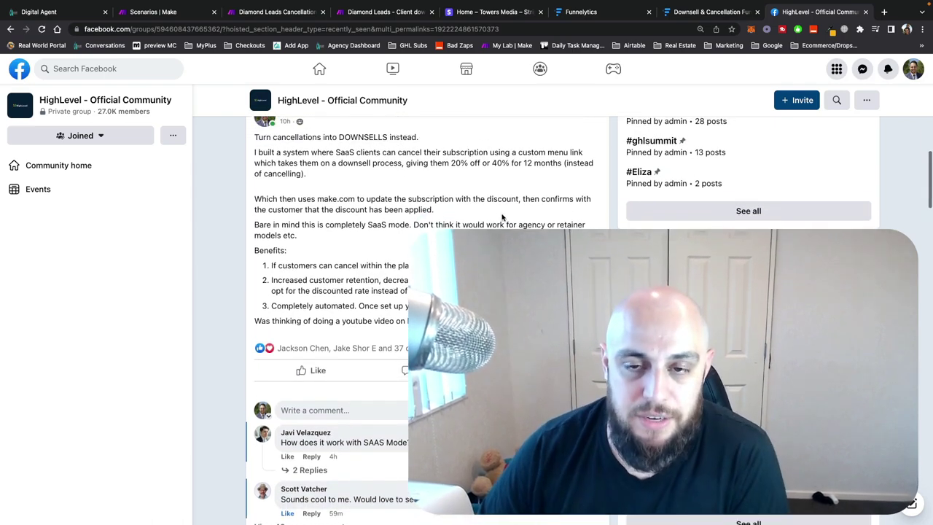
scroll(503, 217, "up", 2)
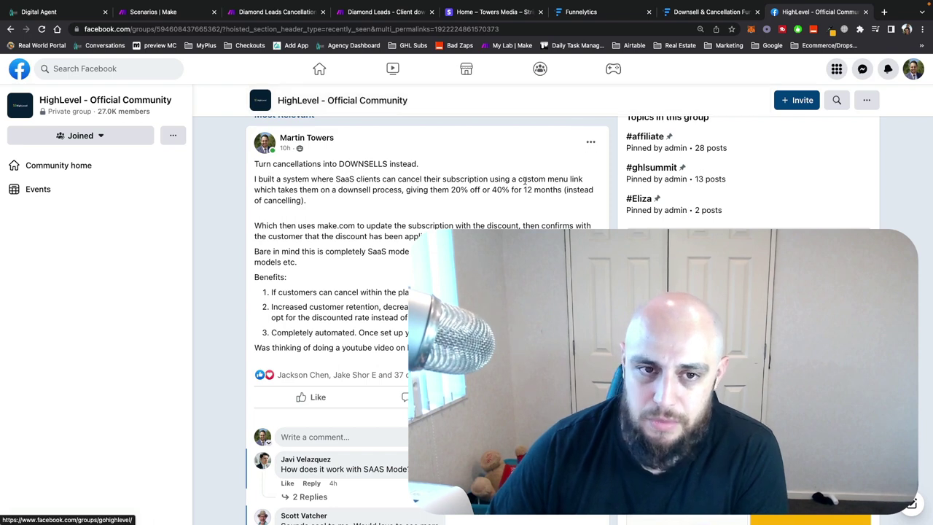
left_click_drag(250, 165, 421, 170)
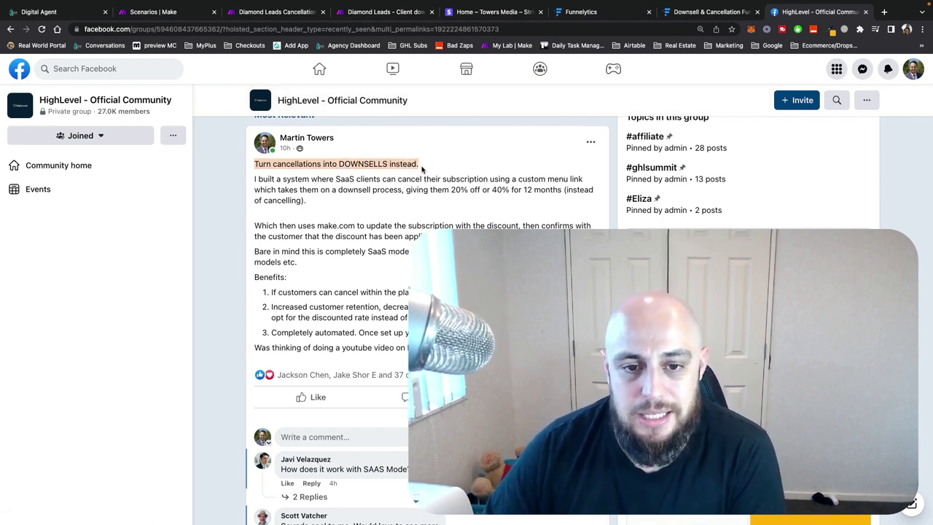
left_click(421, 169)
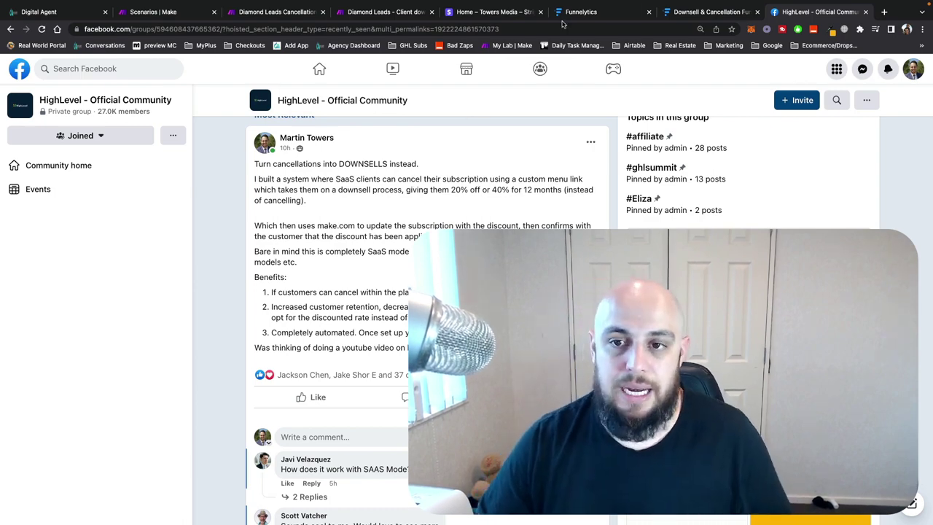
- Switch to the Downsell & Cancellation Funnel map in Funnelytics and view the whole flow starting from Manage My Account
left_click(697, 13)
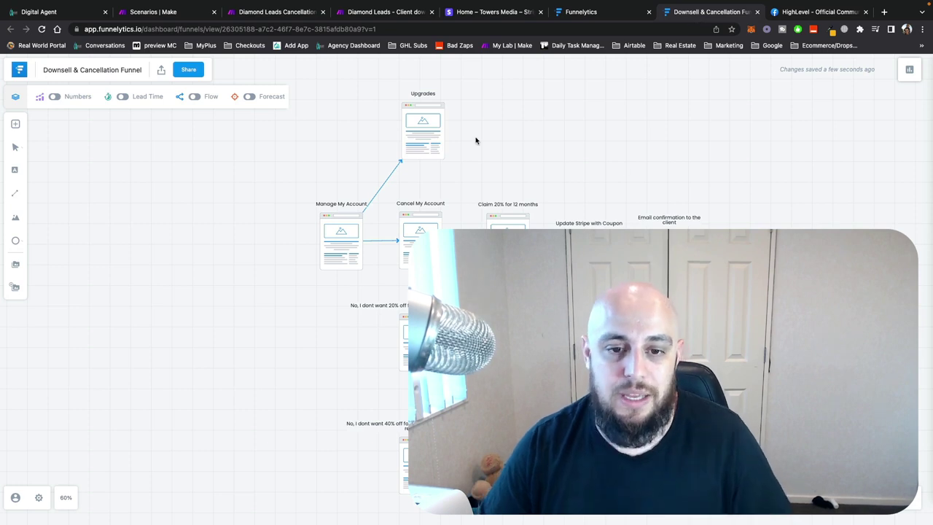
scroll(475, 140, "right", 2)
scroll(475, 140, "right", 1)
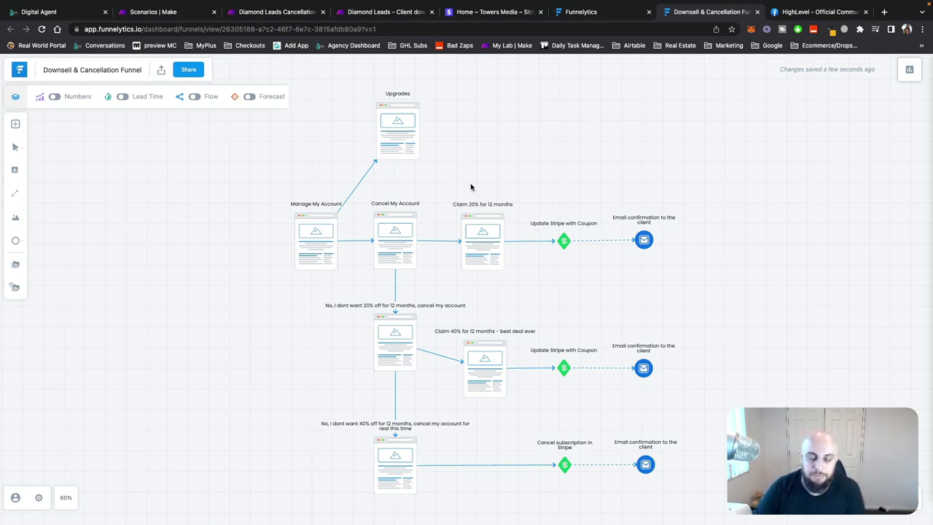
left_click(336, 262)
left_click(577, 150)
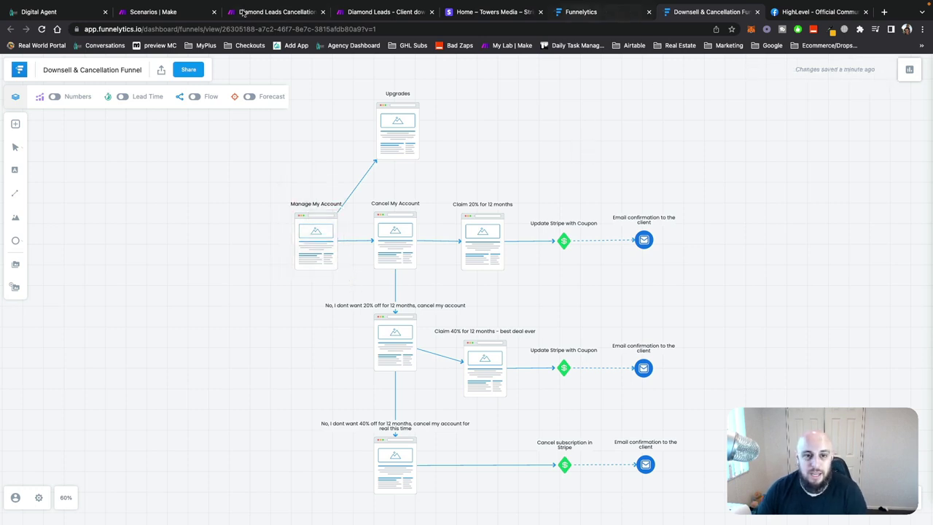
- Switch to the Digital Agent dashboard, dismiss the failed-payments notice and open the Manage My Plan page
left_click(55, 12)
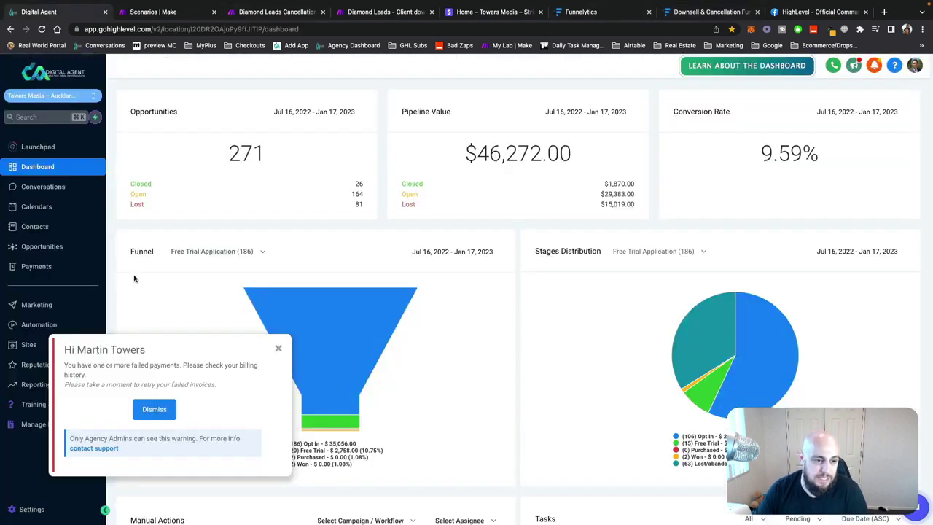
left_click(278, 347)
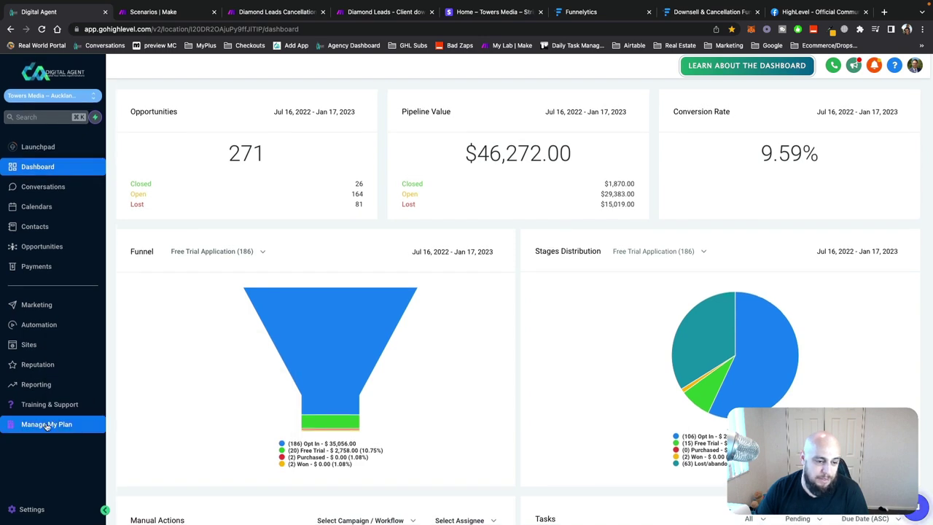
left_click(15, 422)
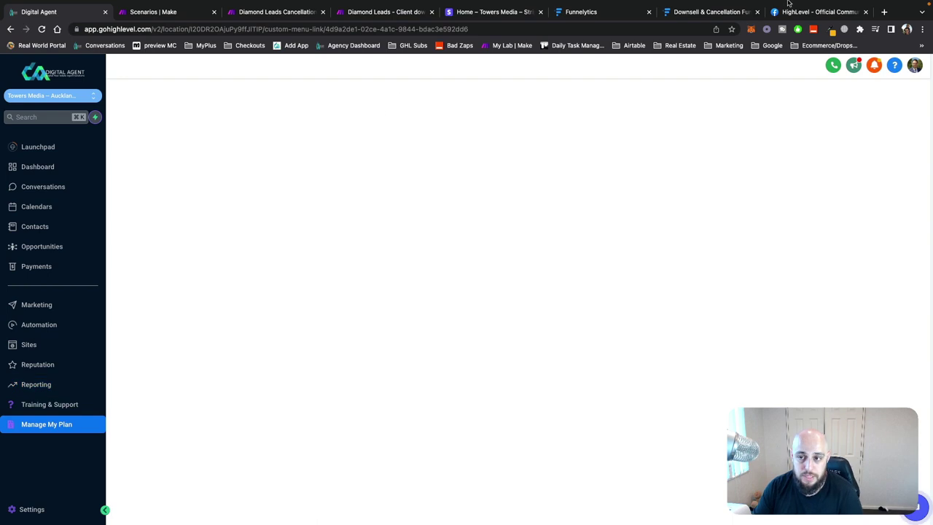
- Return to the Funnelytics funnel map and examine the Upgrades and Cancel My Account pages
left_click(711, 36)
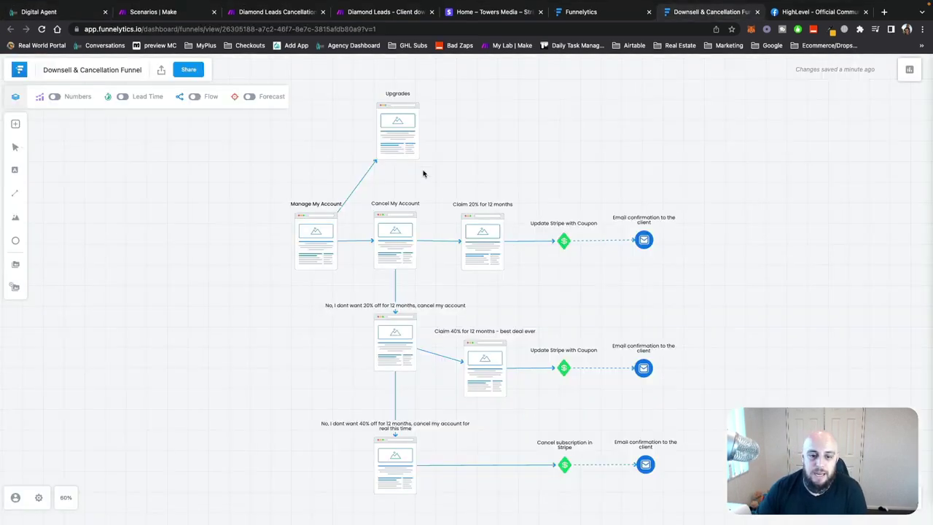
mouse_move(387, 122)
left_mouse_down()
mouse_move(379, 112)
mouse_move(436, 111)
mouse_move(395, 112)
left_mouse_up()
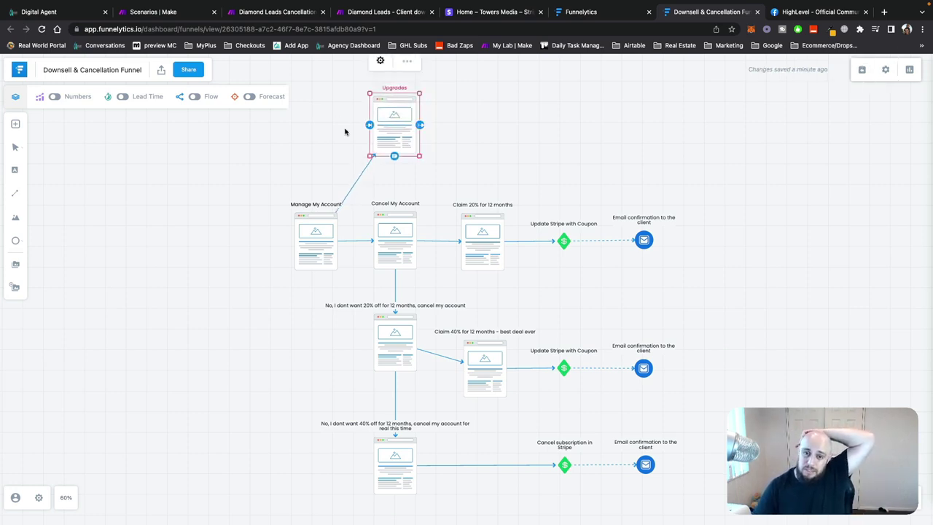
scroll(417, 124, "down", 2)
left_click_drag(391, 170, 391, 167)
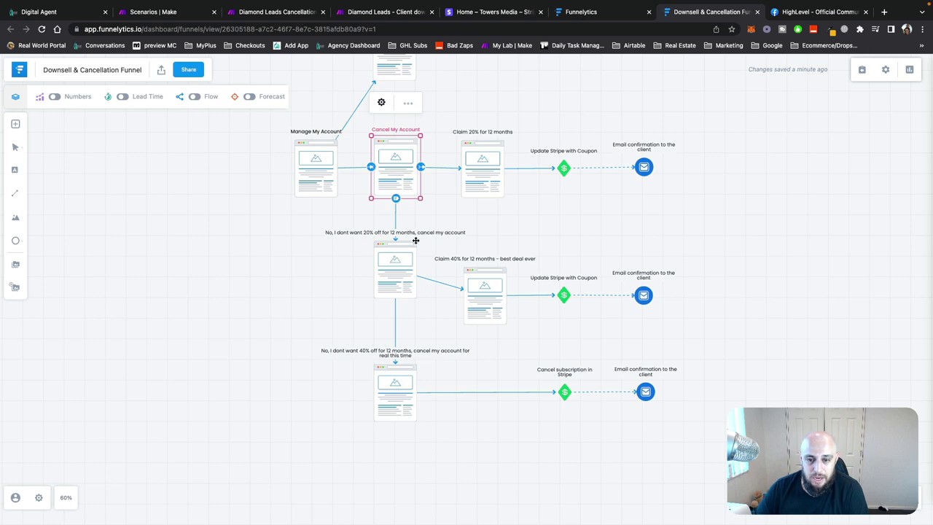
left_click(437, 112)
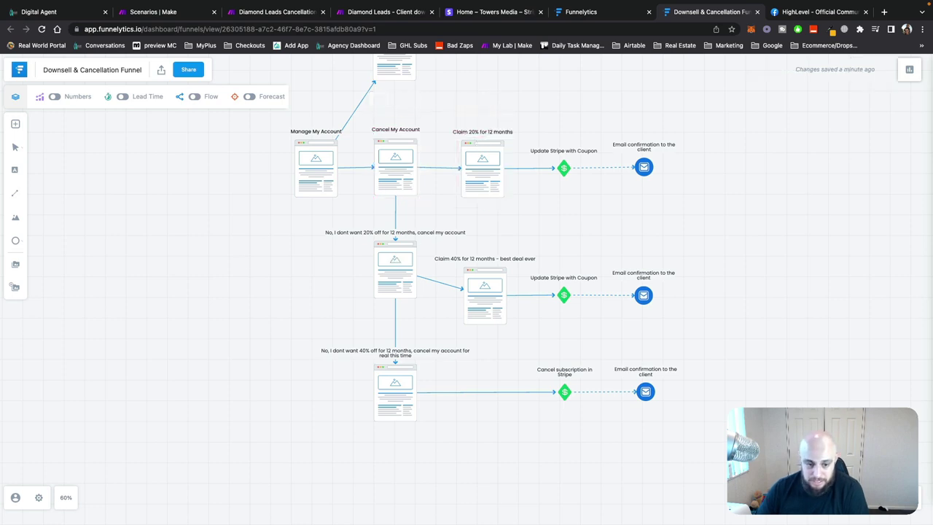
- Examine the 20% discount branch at 65% zoom, from the claim page through the Stripe coupon update to the client's email confirmation
left_click(38, 497)
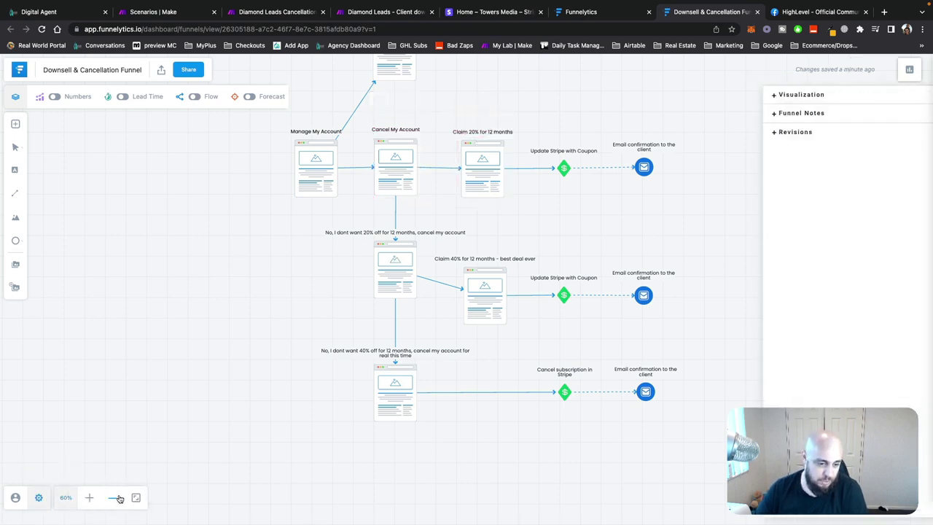
left_click(91, 497)
left_click(732, 90)
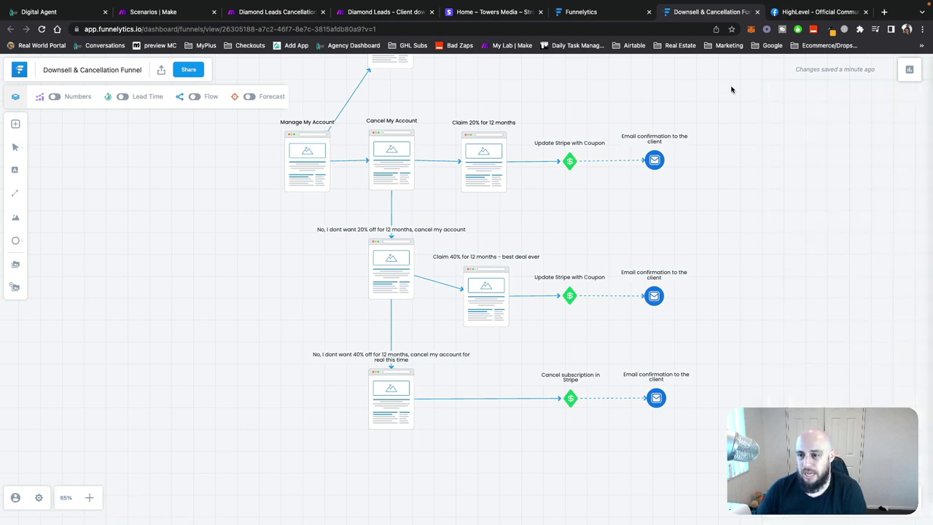
left_click_drag(445, 100, 510, 198)
left_click(566, 96)
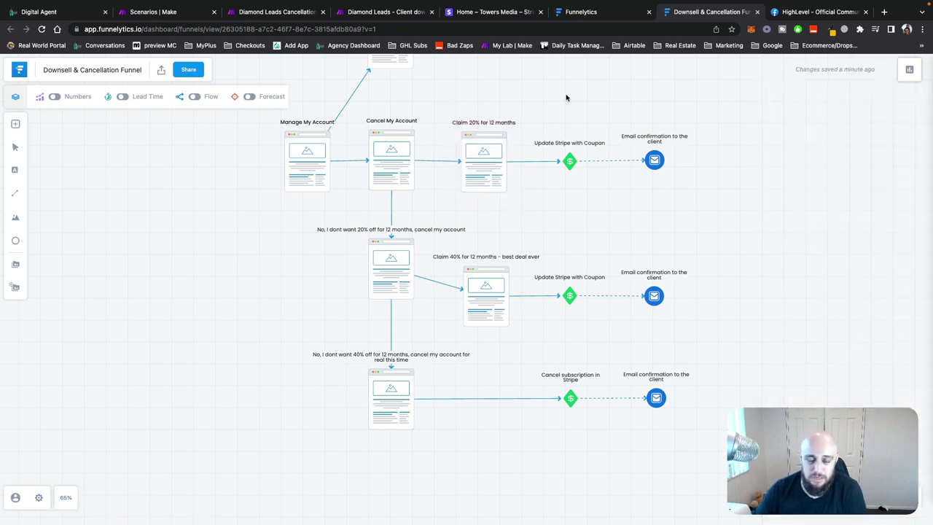
left_click_drag(449, 113, 518, 204)
left_click(602, 197)
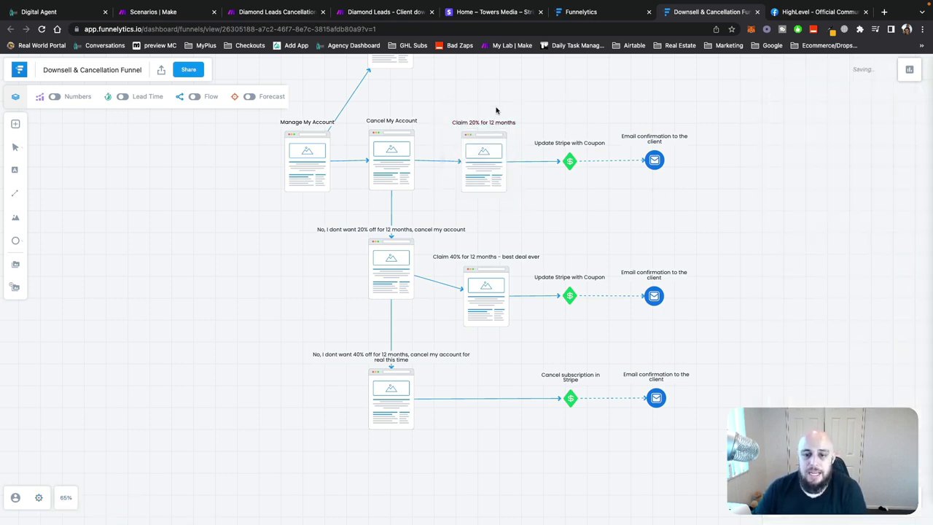
left_click_drag(446, 96, 525, 213)
left_click(581, 121)
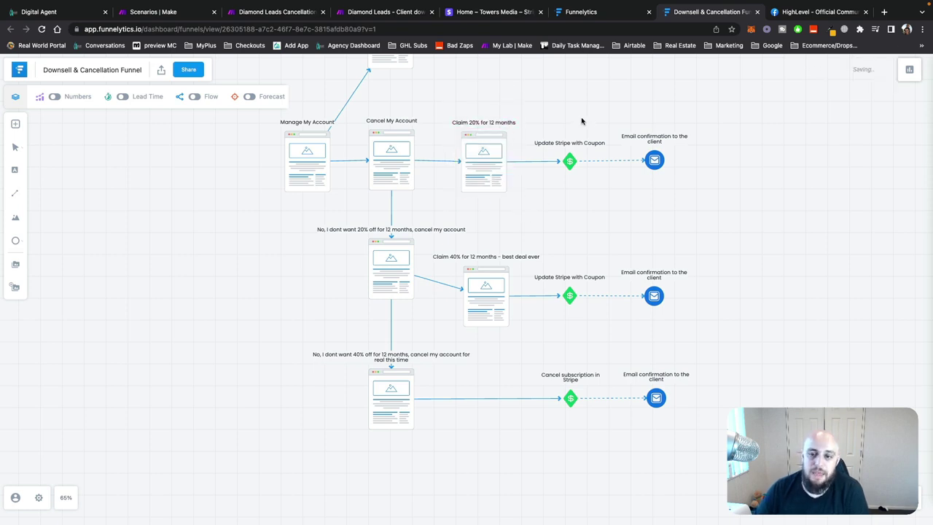
left_click_drag(529, 119, 617, 202)
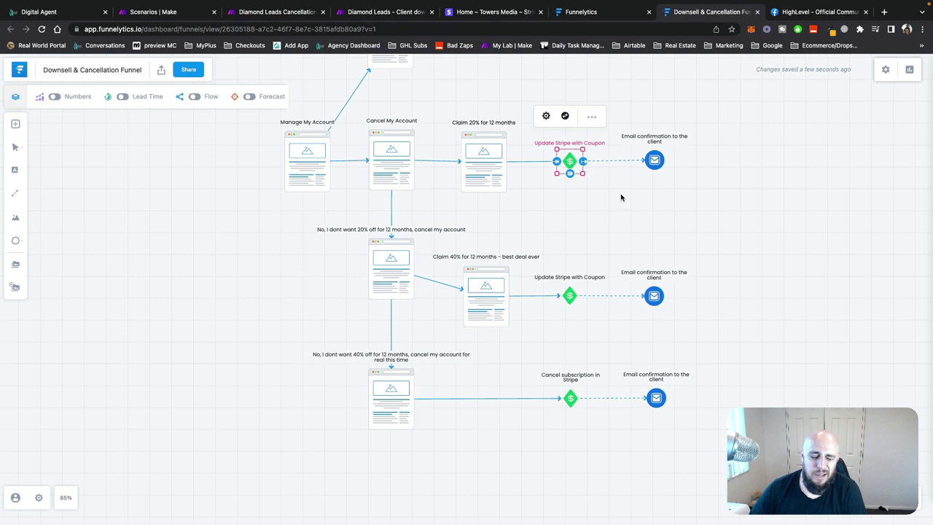
left_click_drag(698, 198, 634, 123)
left_click(733, 226)
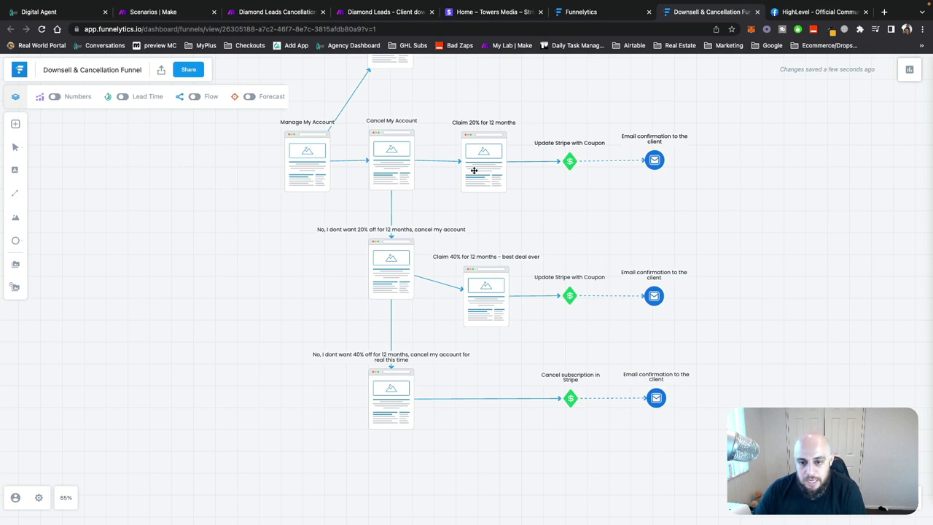
- Examine the 40% downsell branch, from declining 20% off to the claim page, Stripe coupon update and email confirmation
left_click_drag(295, 219, 444, 312)
left_click(434, 306)
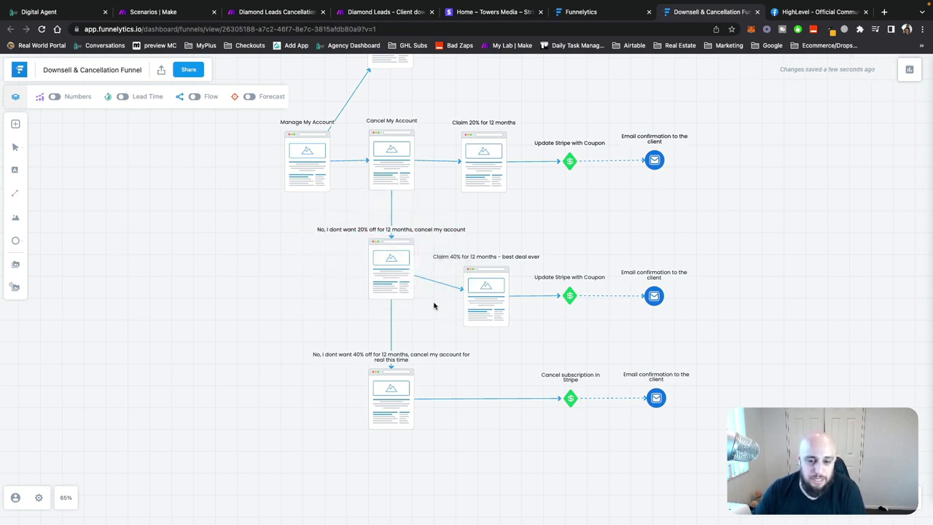
left_click_drag(547, 239, 429, 316)
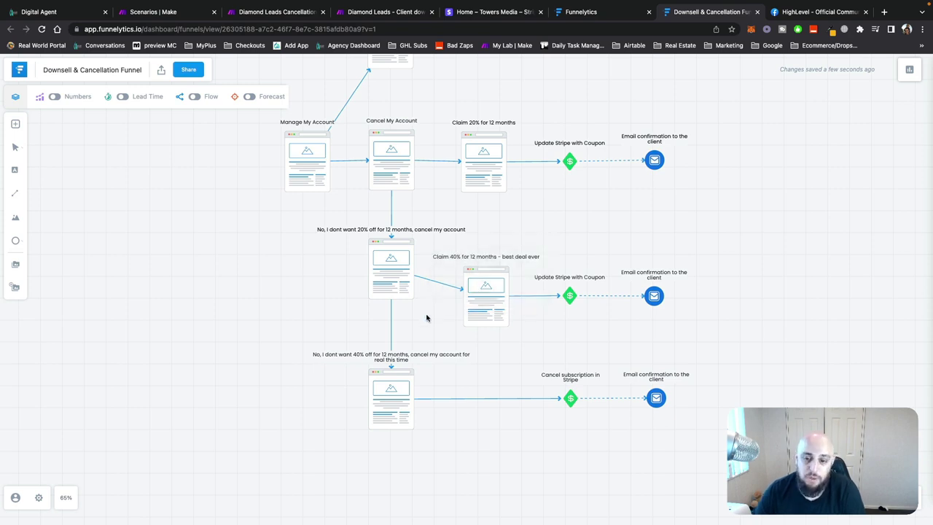
left_click_drag(564, 260, 591, 325)
left_click_drag(621, 249, 707, 332)
left_click(547, 269)
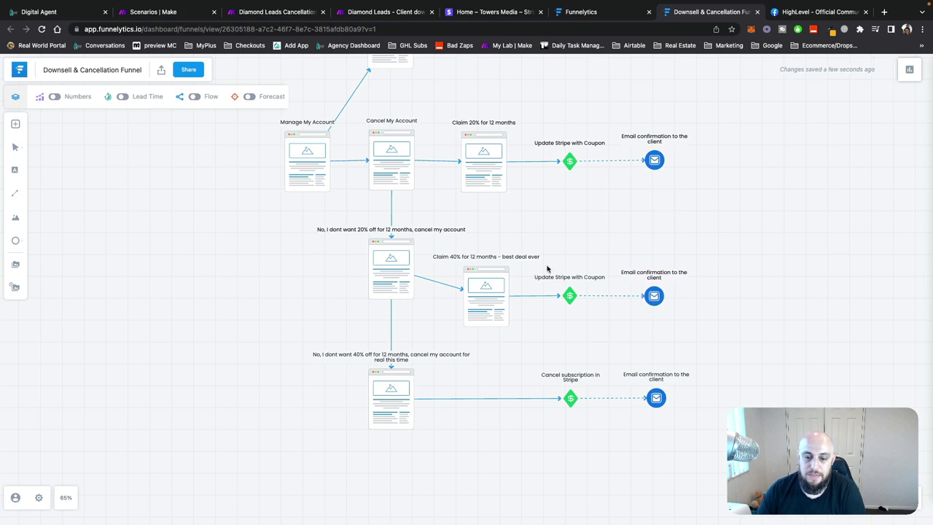
- Examine the final cancellation branch, from declining 40% off to the Stripe subscription cancellation and email confirmation
scroll(302, 306, "down", 3)
left_click_drag(271, 270, 292, 265)
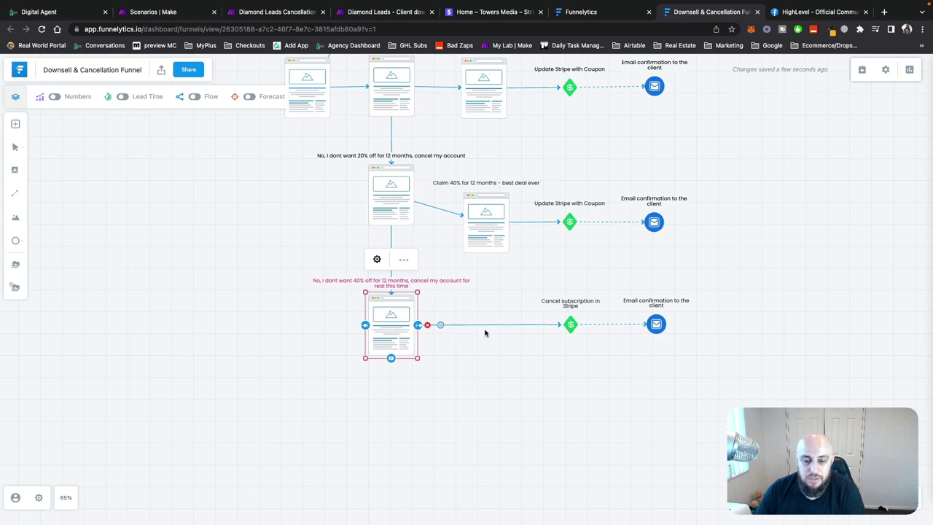
left_click(603, 352)
left_click_drag(532, 290, 637, 374)
left_click_drag(726, 364, 612, 273)
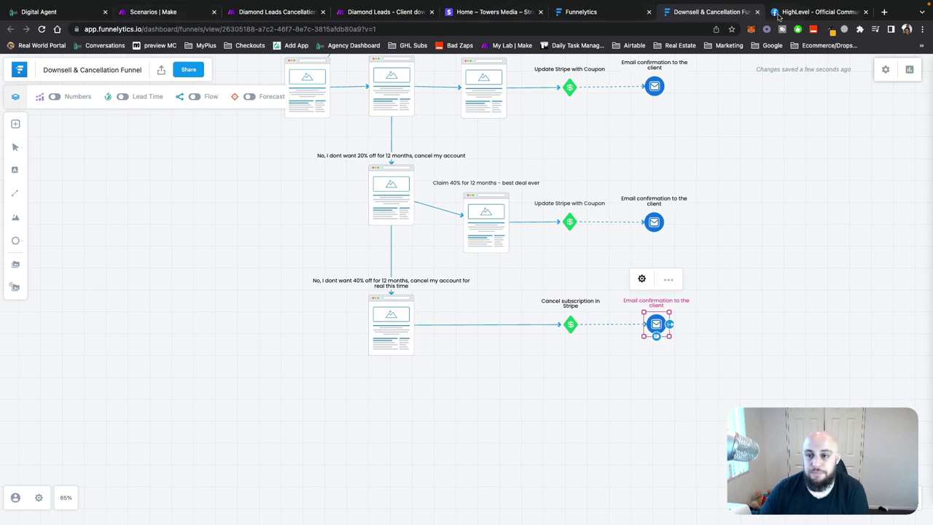
- Switch back to Digital Agent, request and confirm the account cancellation, and review the one-time 20% off offer text
left_click(24, 13)
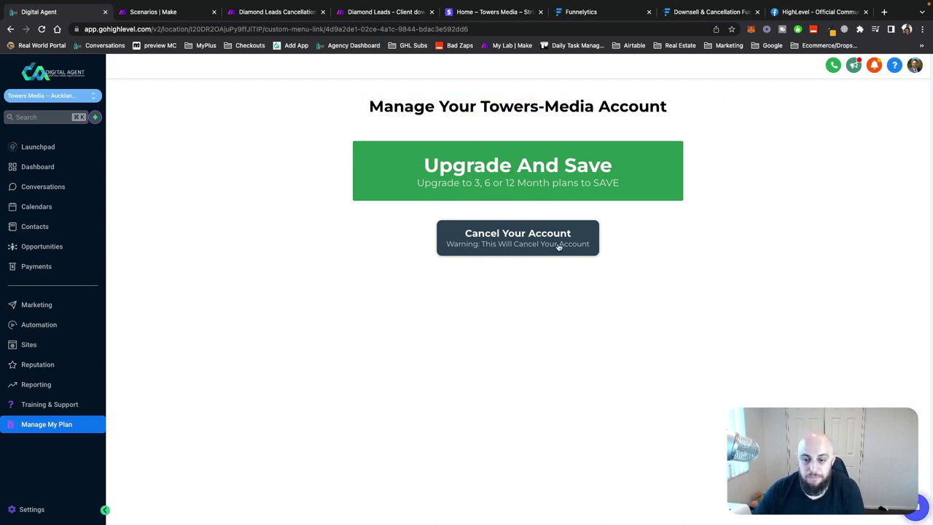
left_click(532, 244)
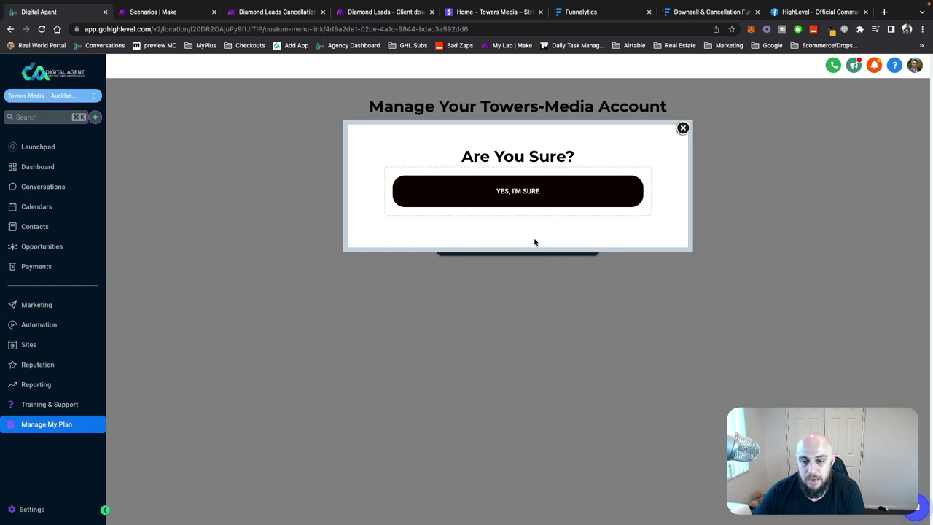
left_click(498, 201)
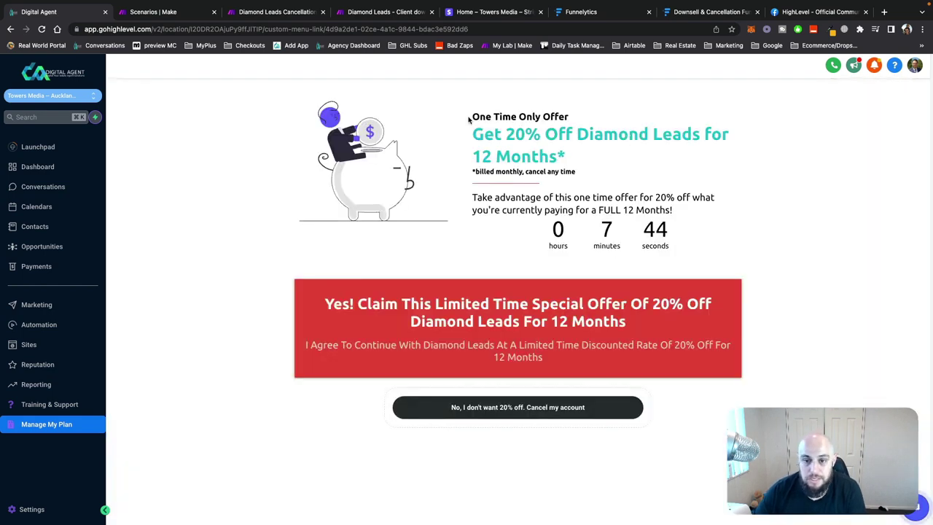
left_click_drag(469, 118, 687, 244)
left_click(394, 301)
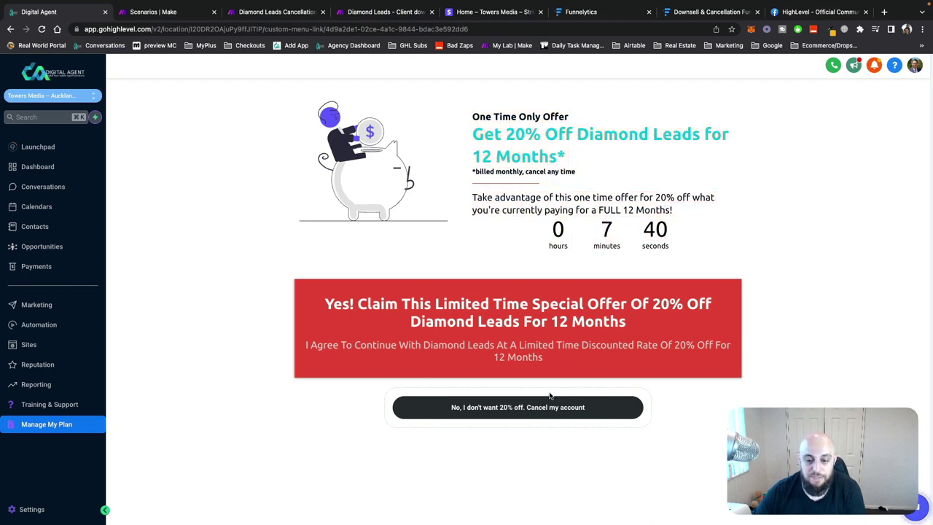
- Preview the 20% off claim popup and close it, then decline the offer and review the 40% off last-chance page
left_click(550, 293)
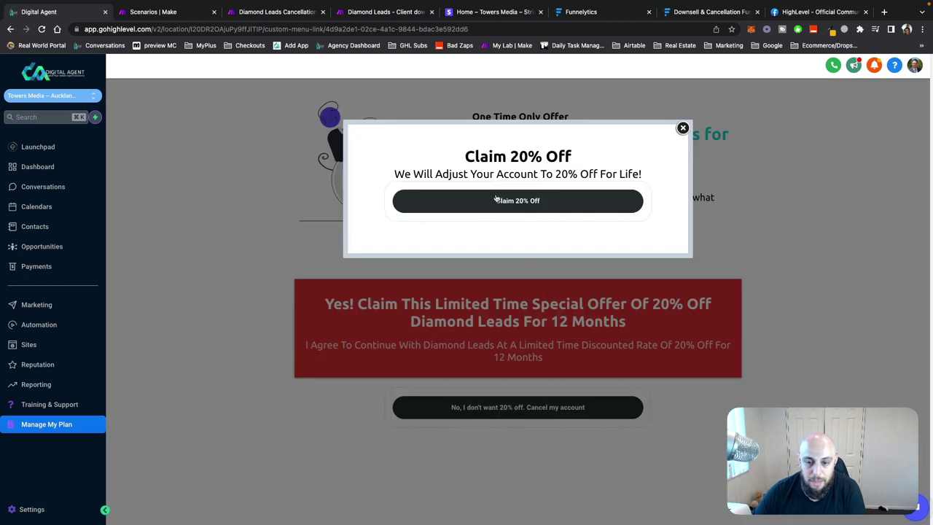
left_click(683, 128)
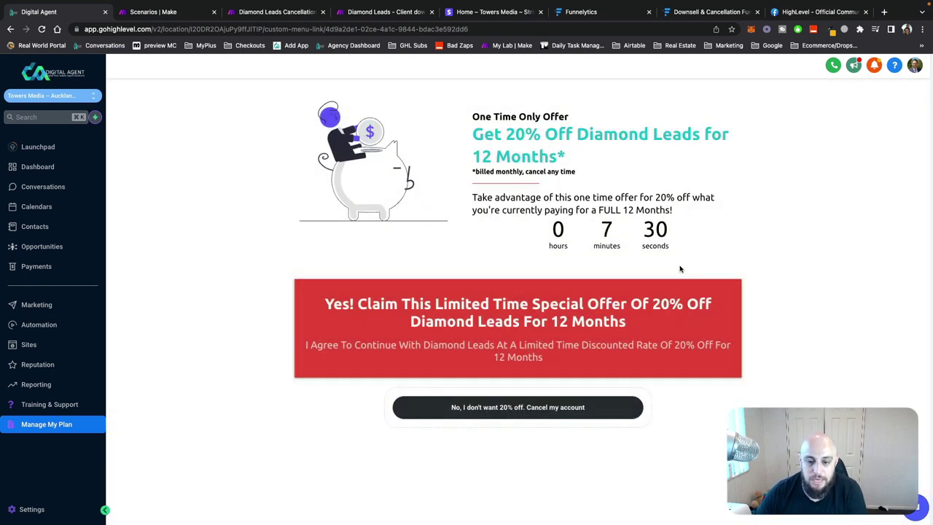
left_click(493, 412)
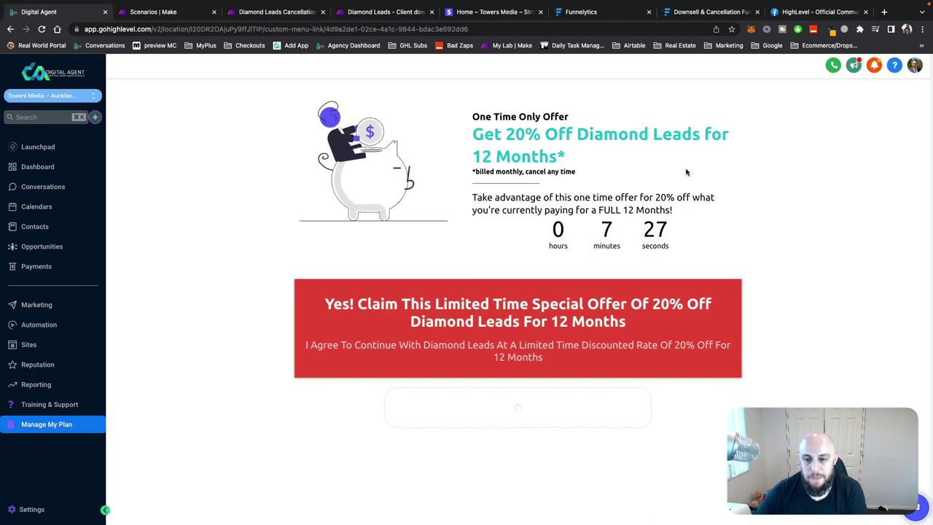
left_click_drag(345, 108, 583, 397)
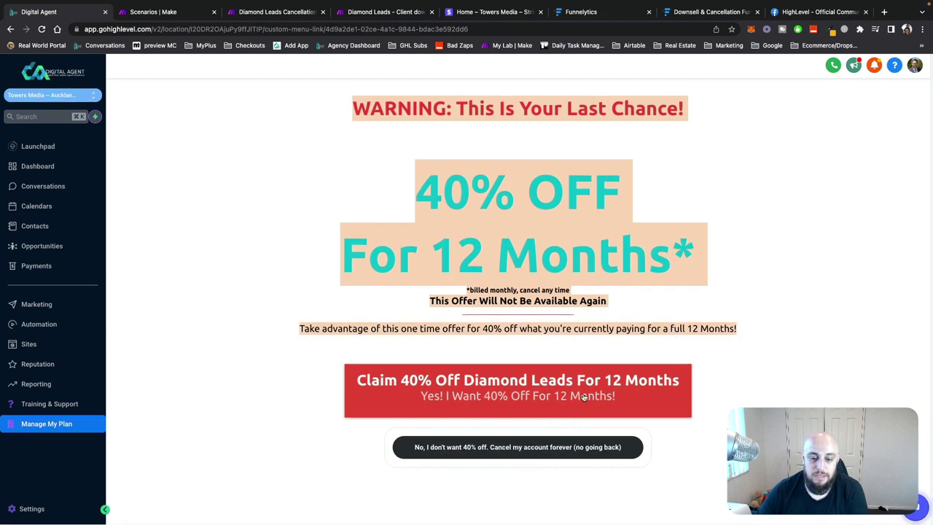
- Decline 40% off to review the cancellation reason form, then return to the 40% page and preview its claim popup
left_click(518, 449)
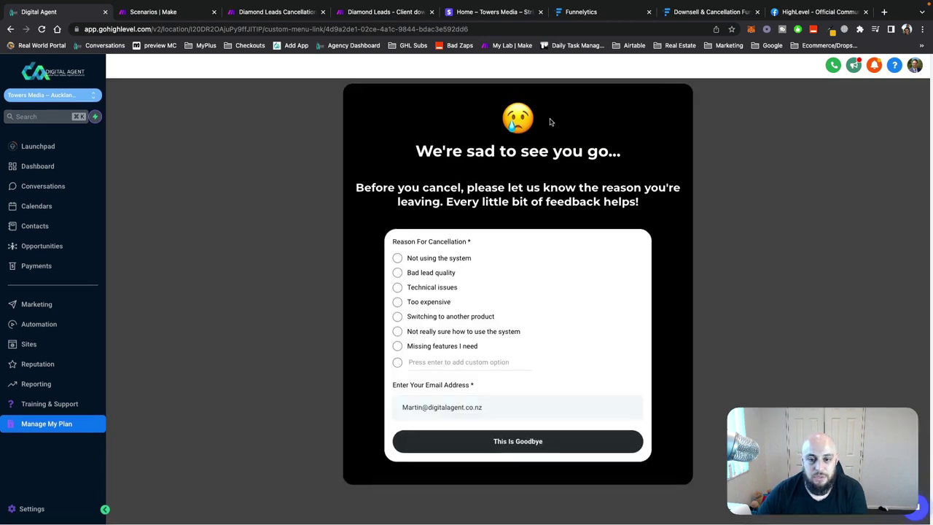
left_click_drag(421, 162, 640, 224)
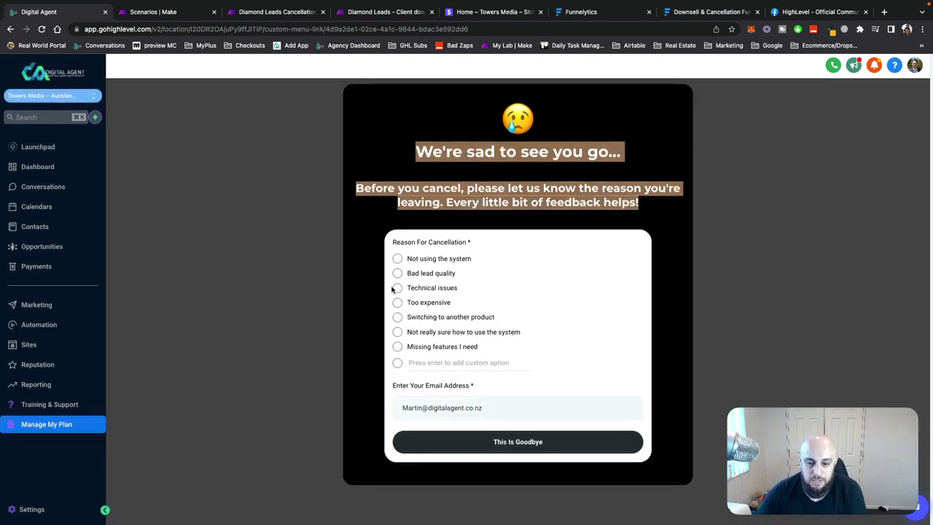
left_click(462, 407)
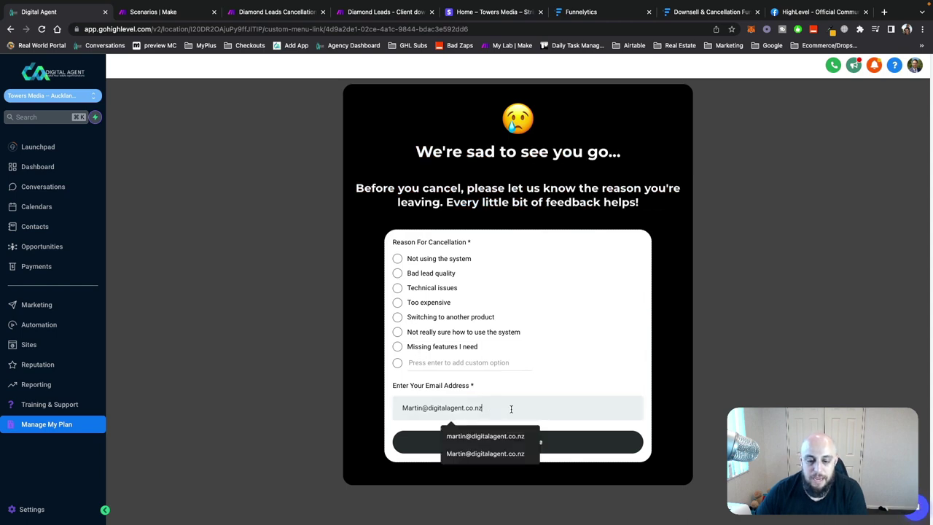
left_click(376, 376)
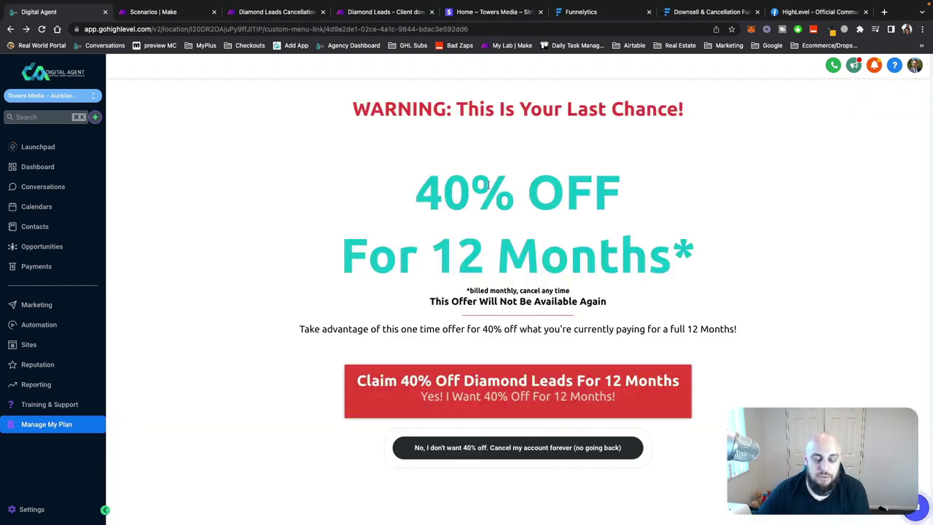
left_click(546, 384)
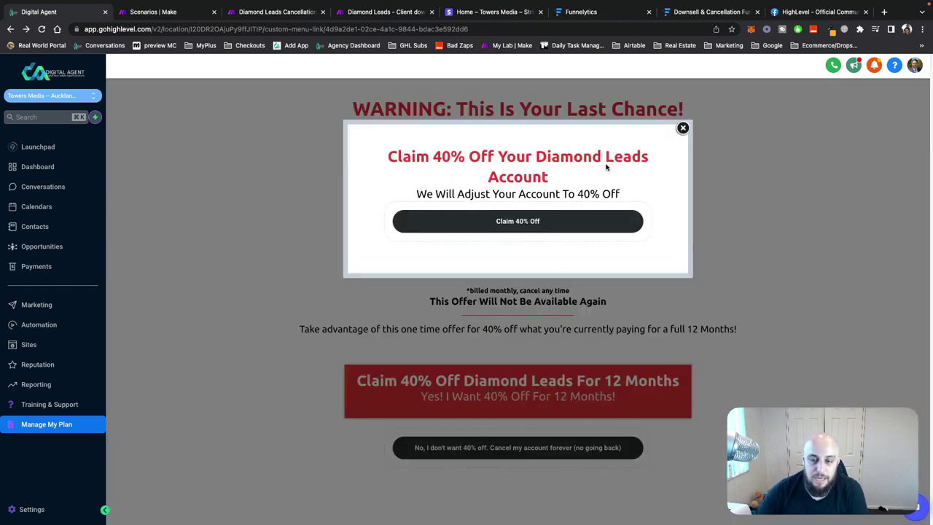
left_click(683, 128)
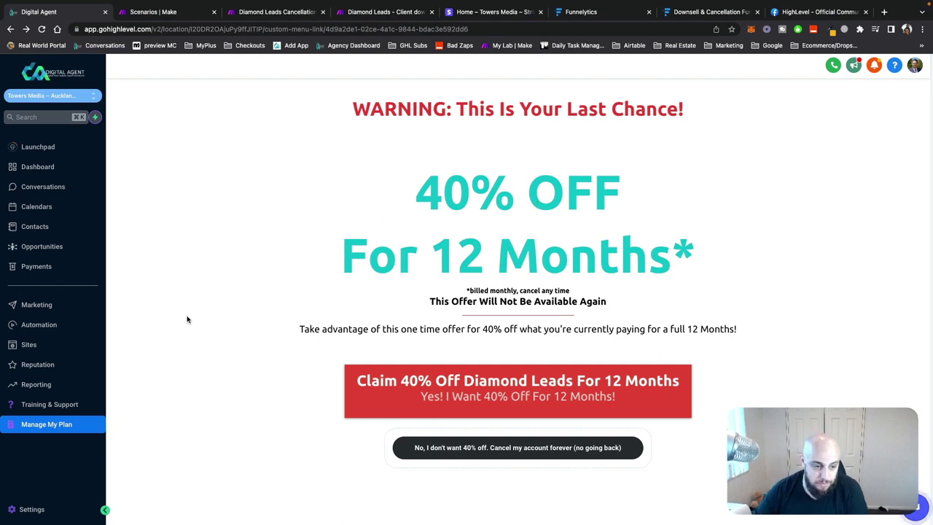
- Open the Manage My Account funnel under Sites and look through its 20%, 40%, Cancellation Form and Thank You steps
left_click(31, 345)
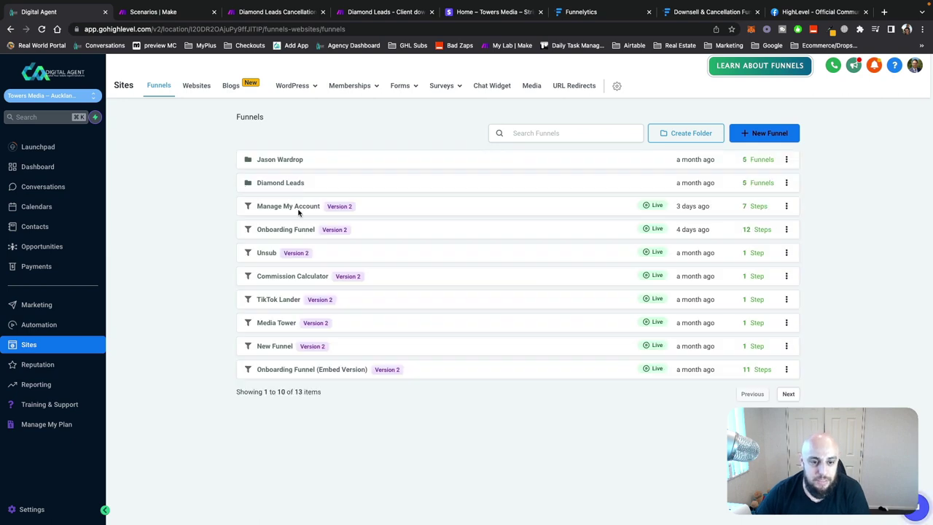
left_click(285, 207)
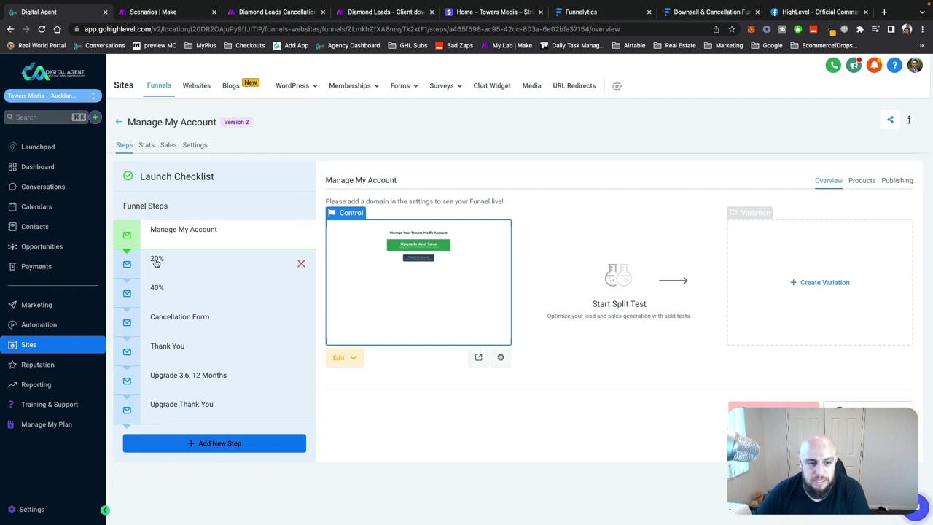
left_click(202, 272)
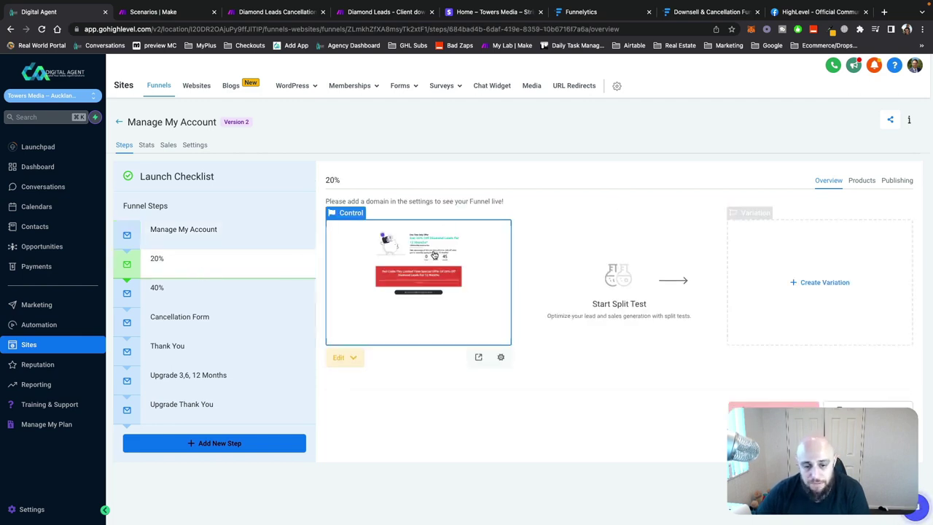
left_click(190, 297)
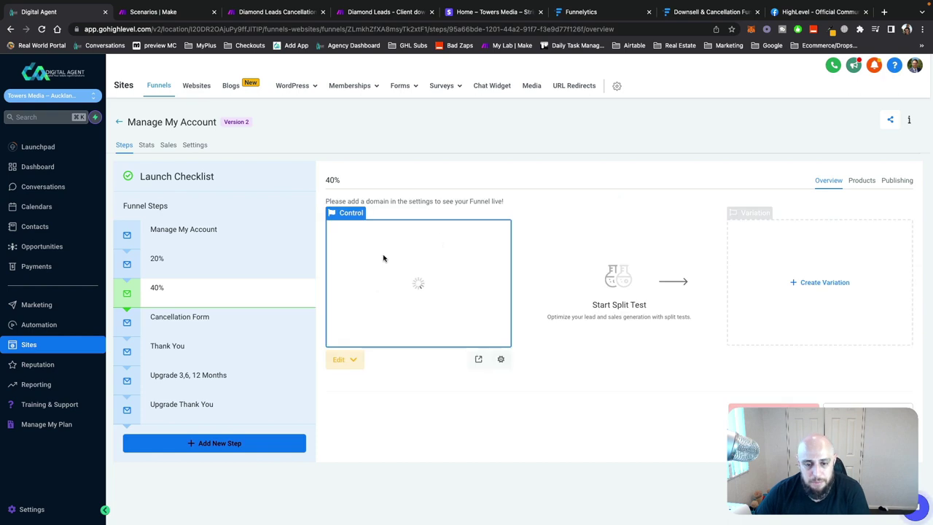
left_click(207, 320)
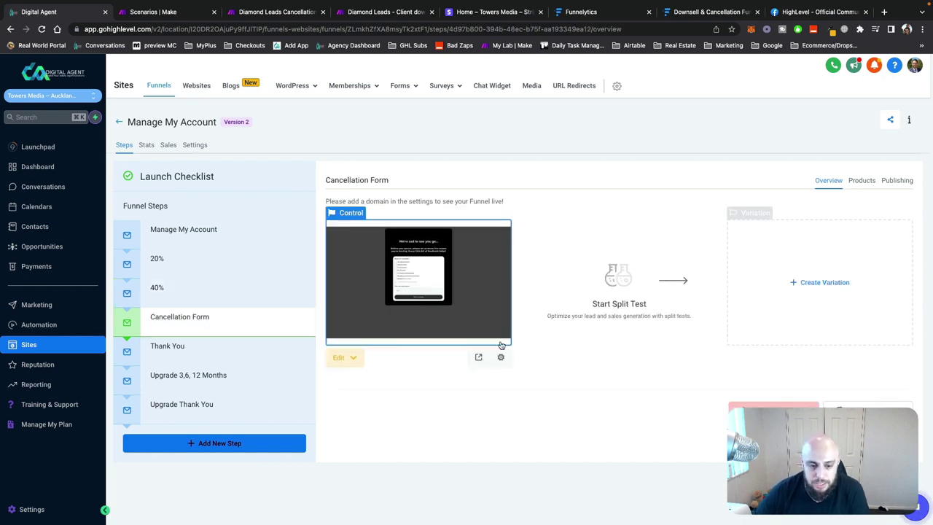
left_click(206, 349)
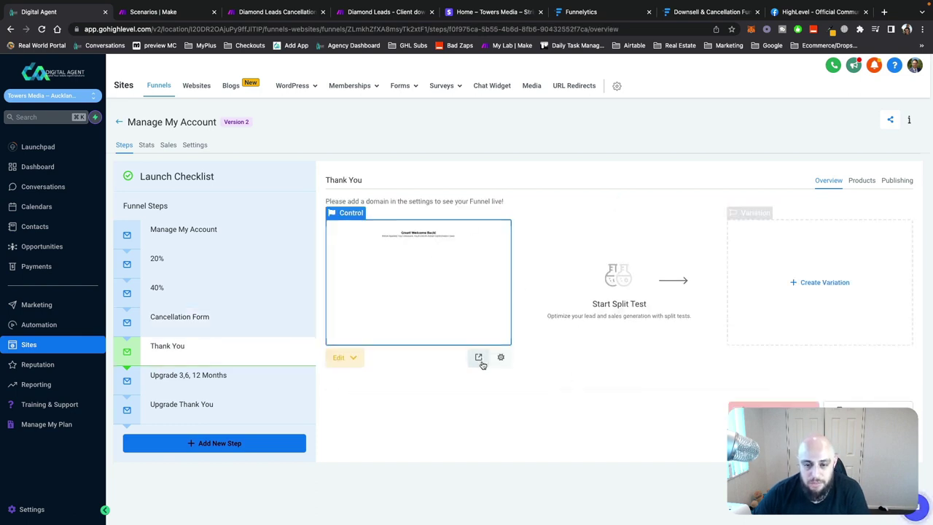
- Preview the funnel's Thank You page in its own browser tab, read the discount message and close the preview
left_click(478, 357)
left_click(139, 13)
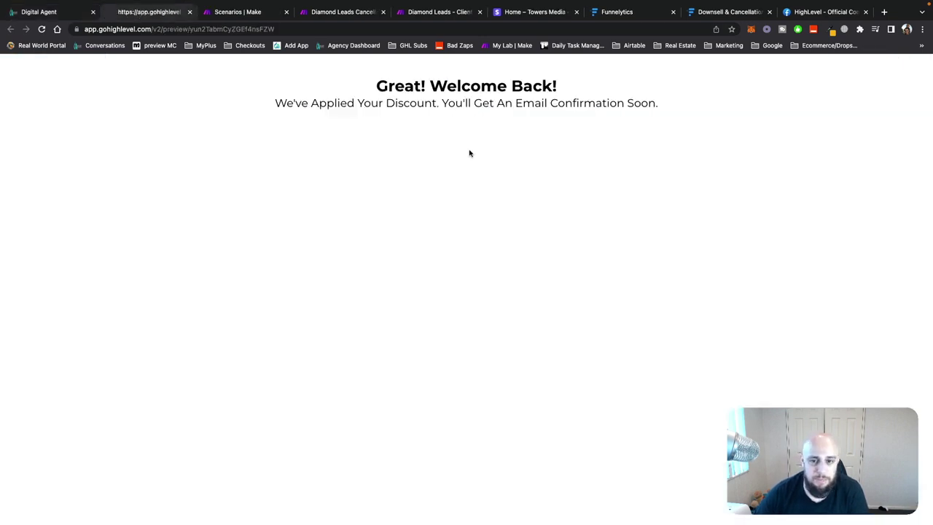
left_click_drag(355, 91, 720, 124)
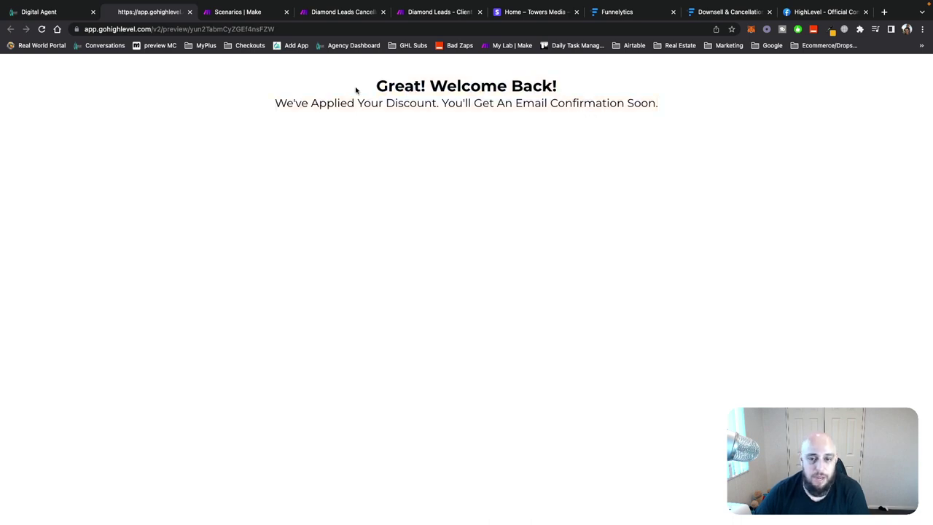
left_click_drag(355, 89, 680, 129)
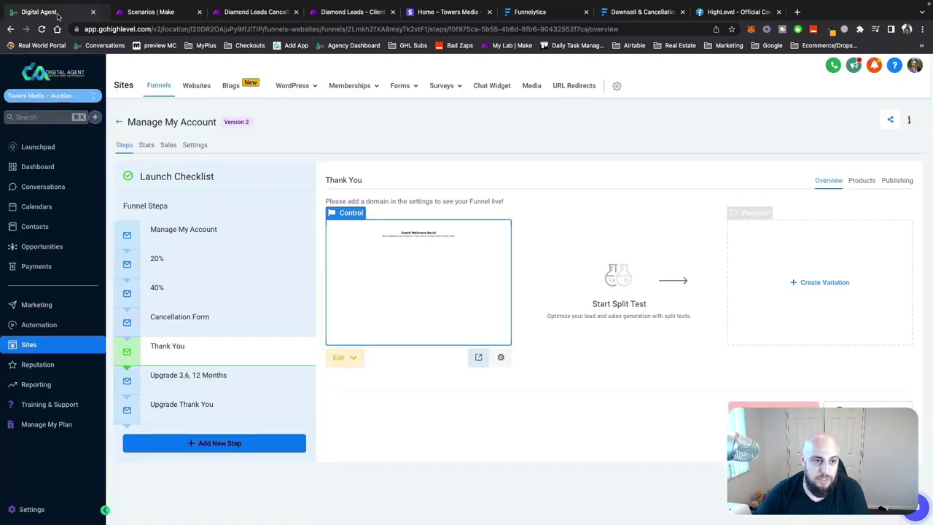
left_click(189, 12)
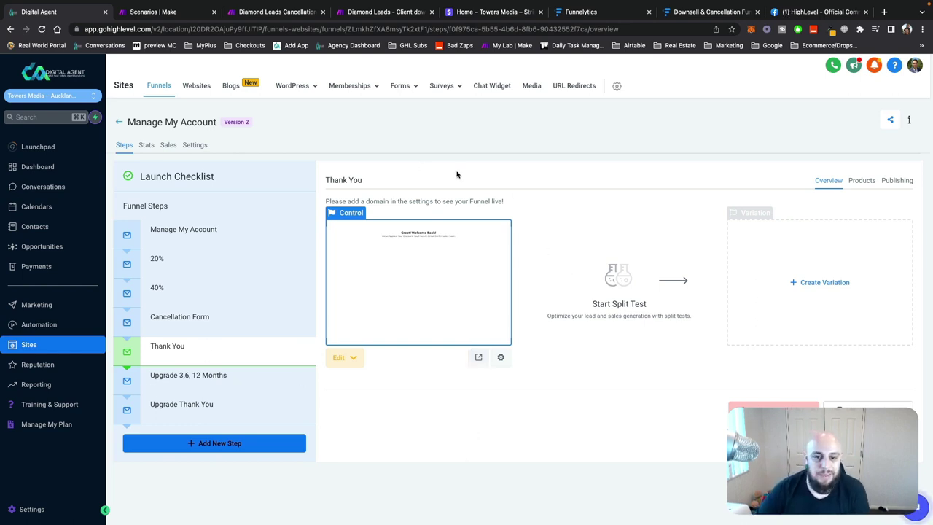
- Open the form builder and Automation in separate browser tabs, and select the Manage My Account step in the funnel
mouse_move(405, 86)
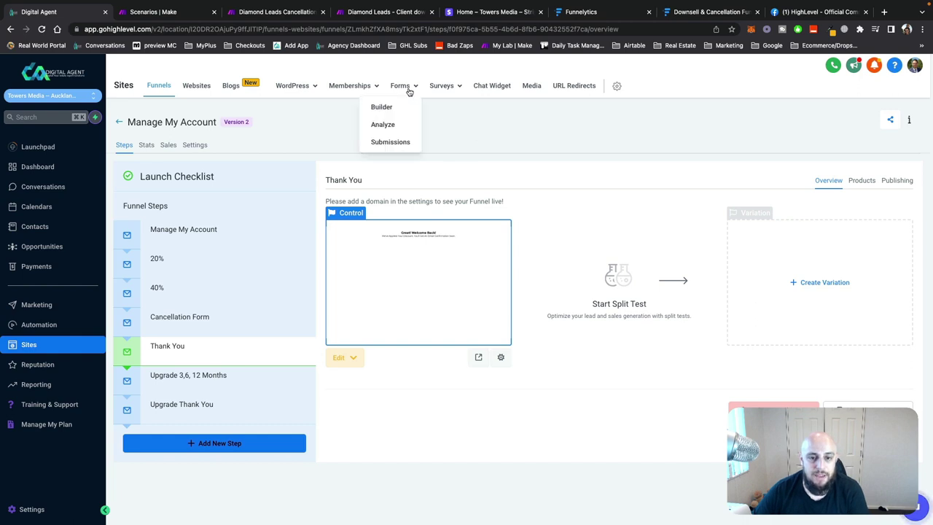
middle_click(382, 106)
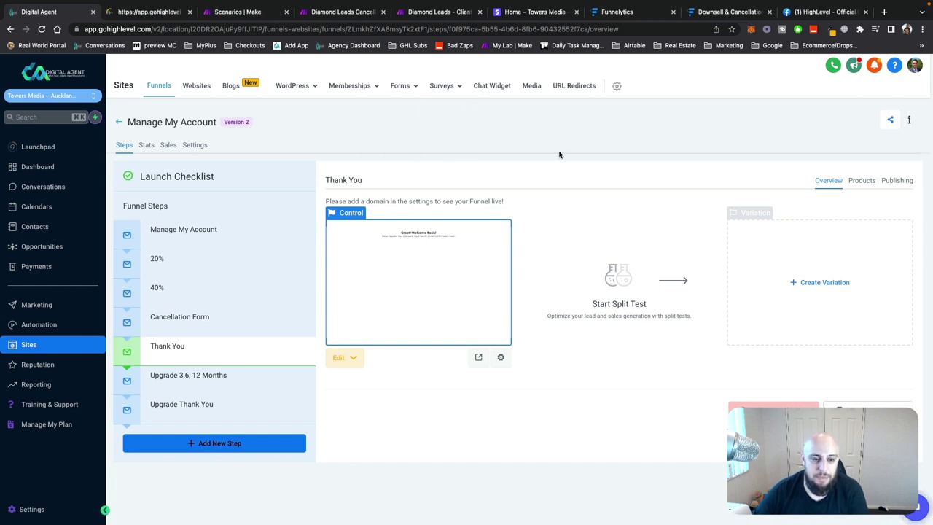
middle_click(38, 329)
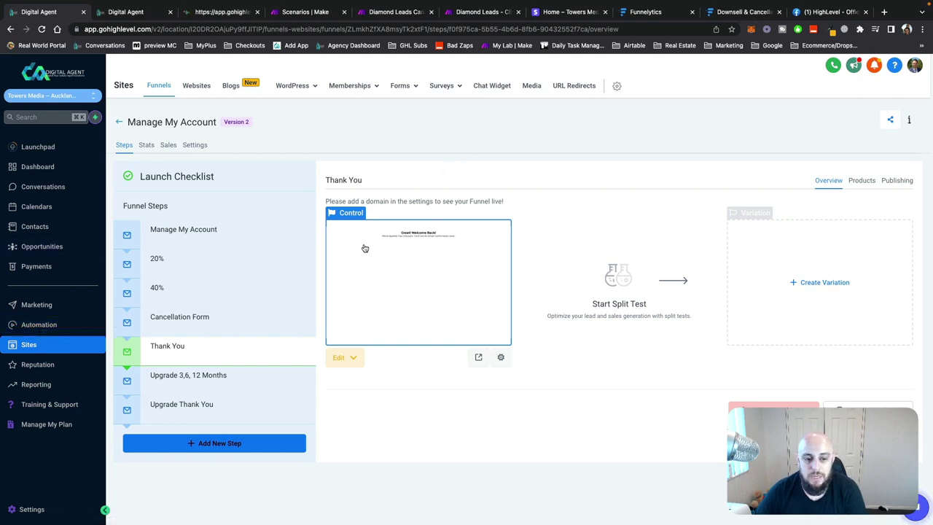
left_click(172, 238)
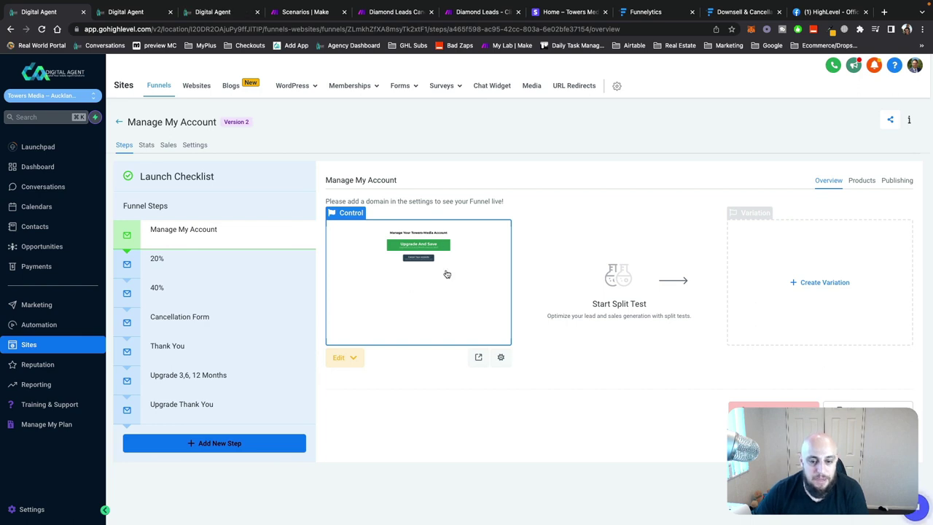
- Open the Z: Cancel 1 form for editing from the forms list and review its fields and submit button
left_click(120, 12)
scroll(470, 173, "down", 15)
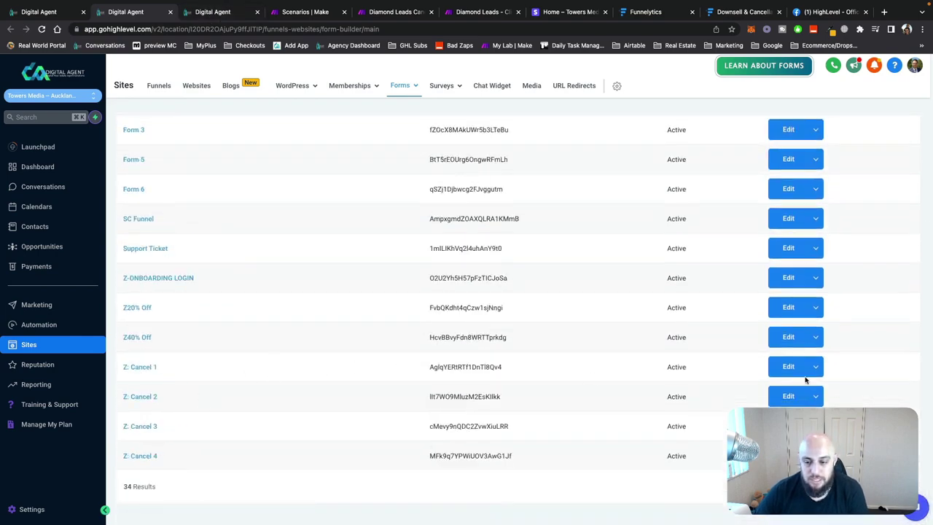
left_click(808, 366)
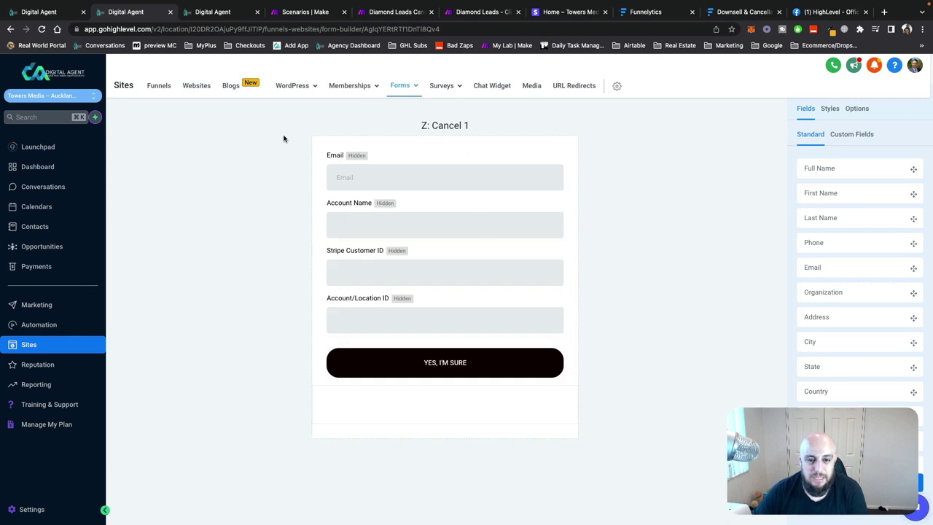
left_click_drag(284, 138, 570, 356)
left_click(619, 375)
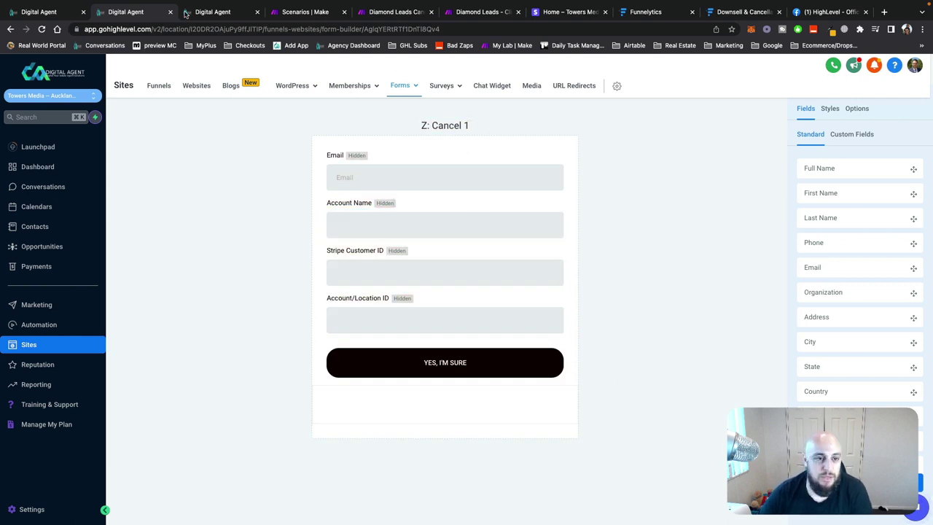
- Check the funnel's cancel button, then inspect the hidden Email, Account Name, Stripe Customer ID and Account/Location ID fields in Z: Cancel 1
left_click(65, 12)
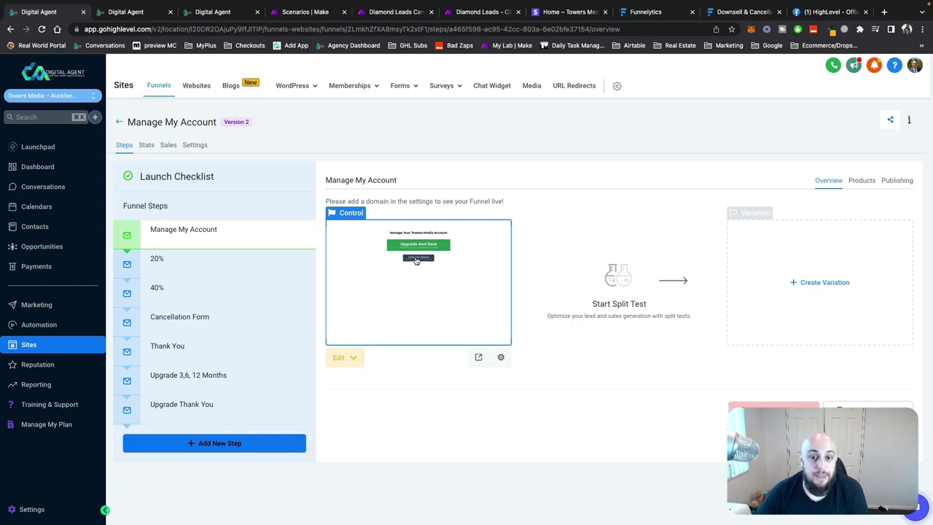
left_click(121, 15)
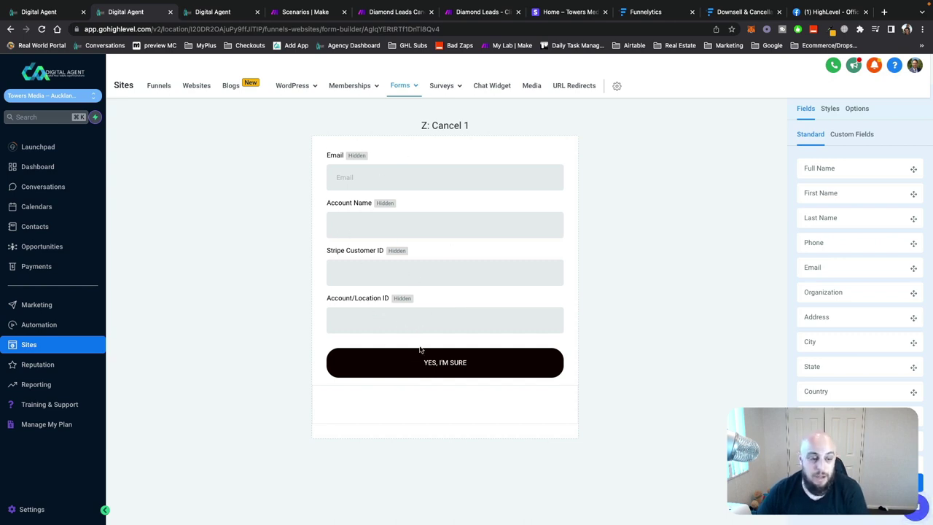
left_click(371, 177)
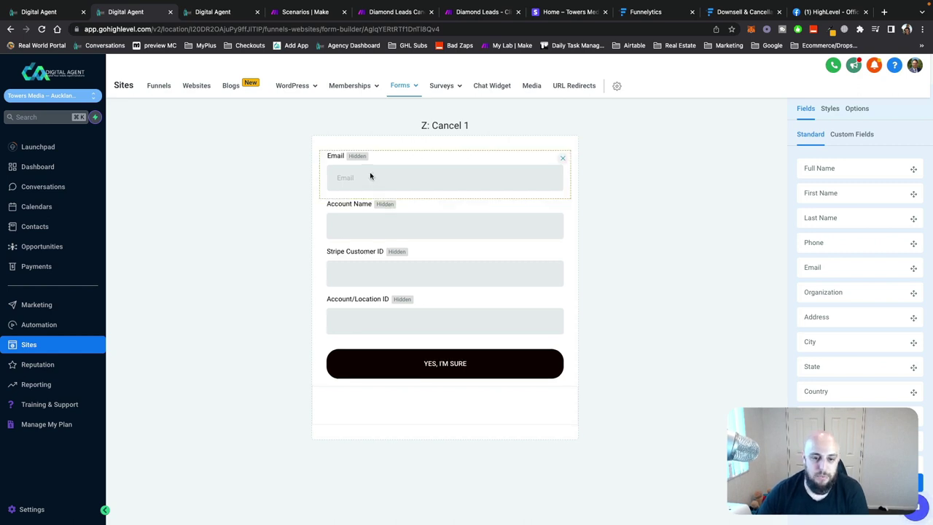
left_click(384, 237)
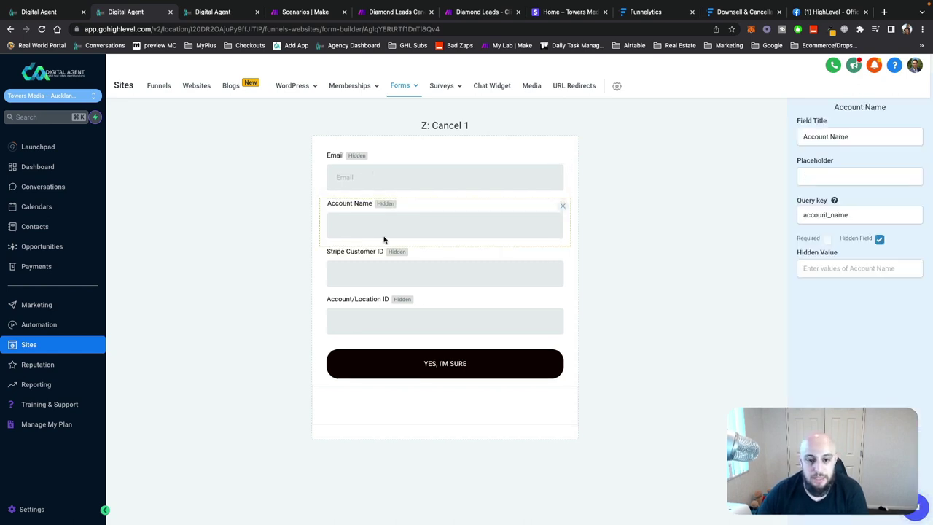
left_click(393, 273)
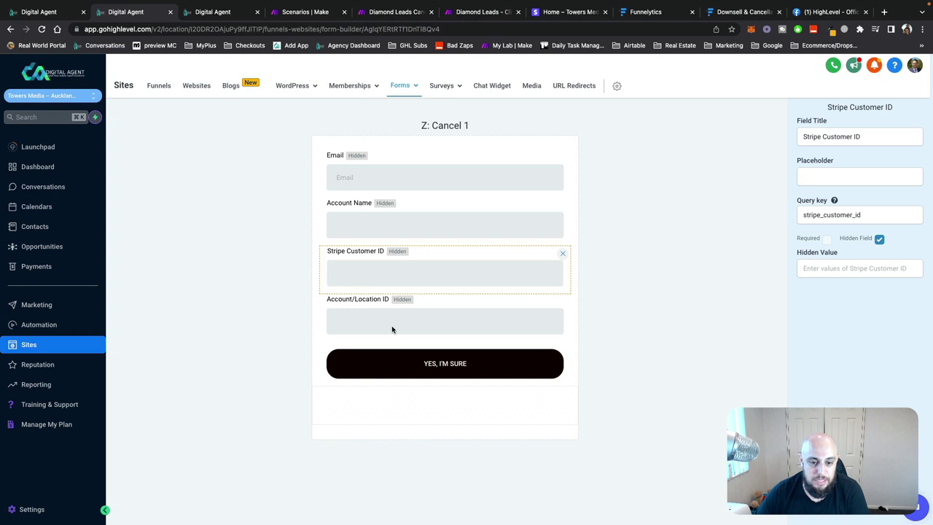
left_click(392, 326)
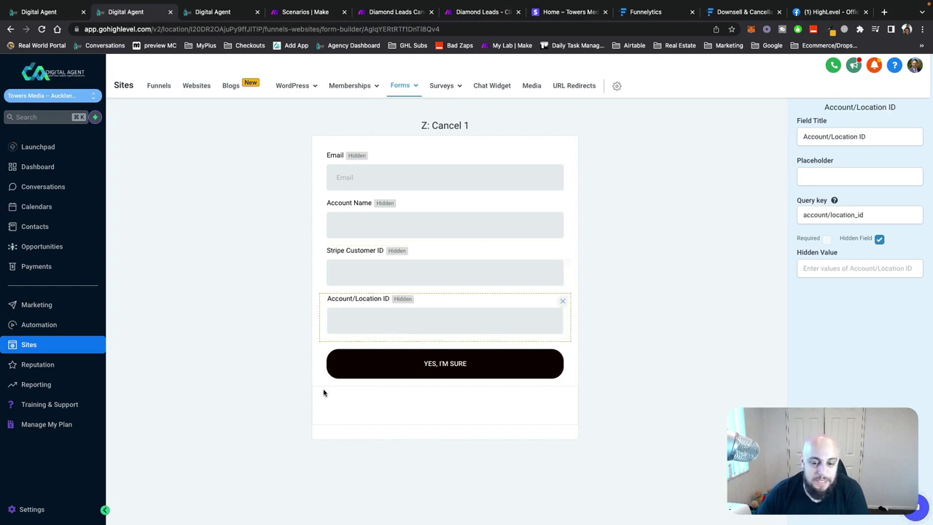
- View the Automation workflows list and return to the Manage My Account funnel
left_click(212, 10)
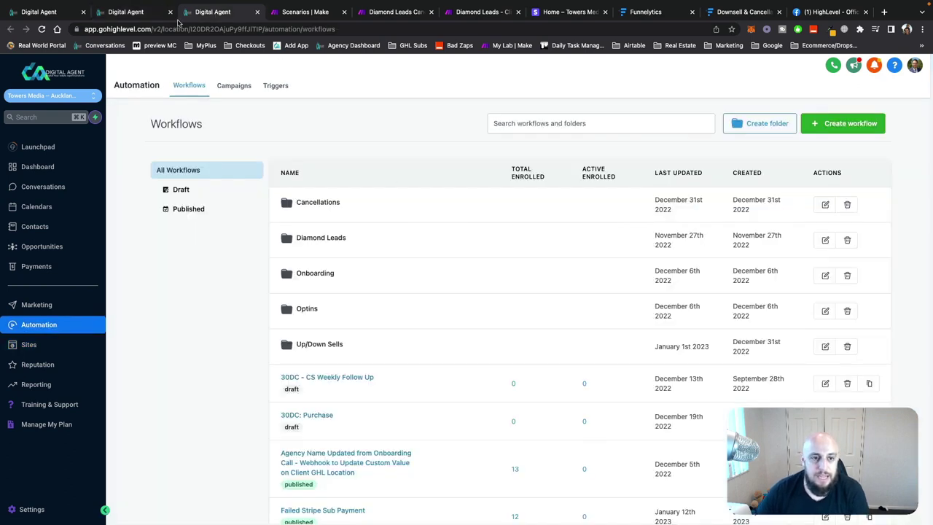
key("super+1")
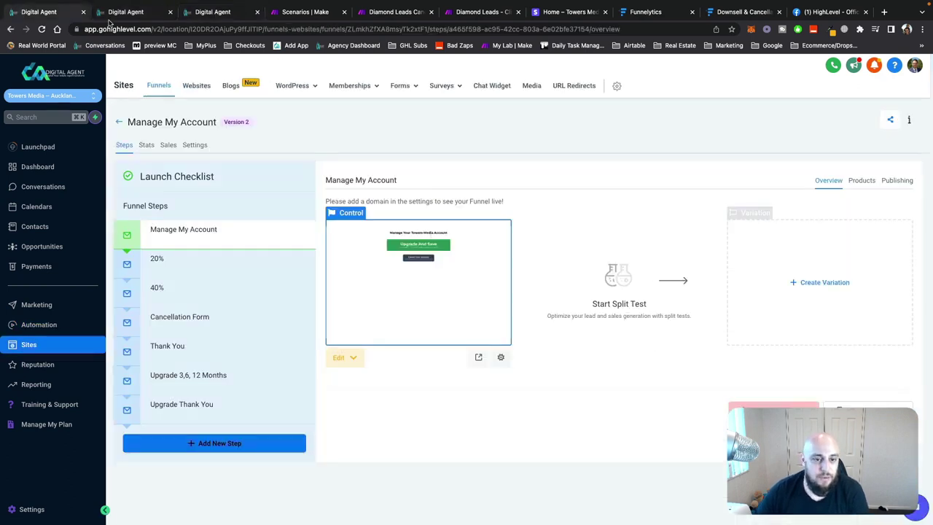
- Select the 20% funnel step, open the Z: Cancel 2 form for editing, and compare its decline button with the step's page preview
left_click(210, 265)
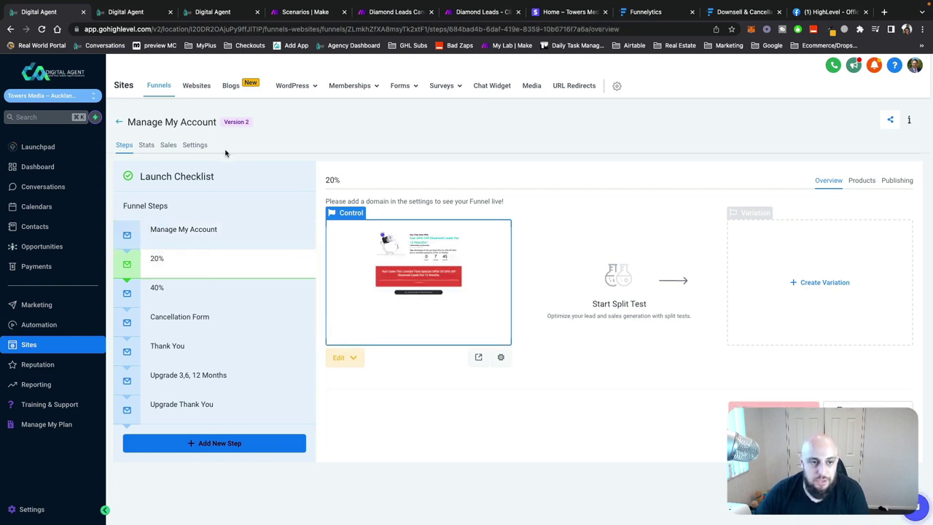
left_click(165, 19)
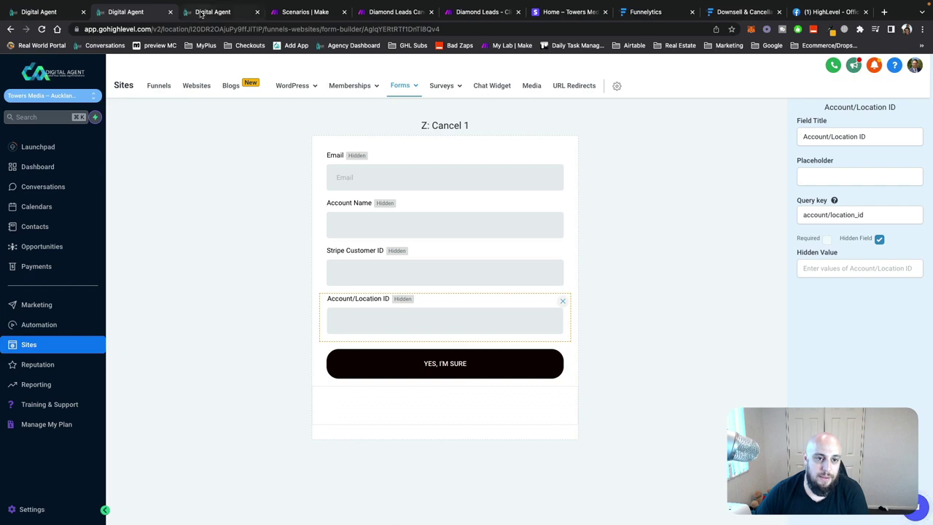
mouse_move(403, 86)
left_click(397, 107)
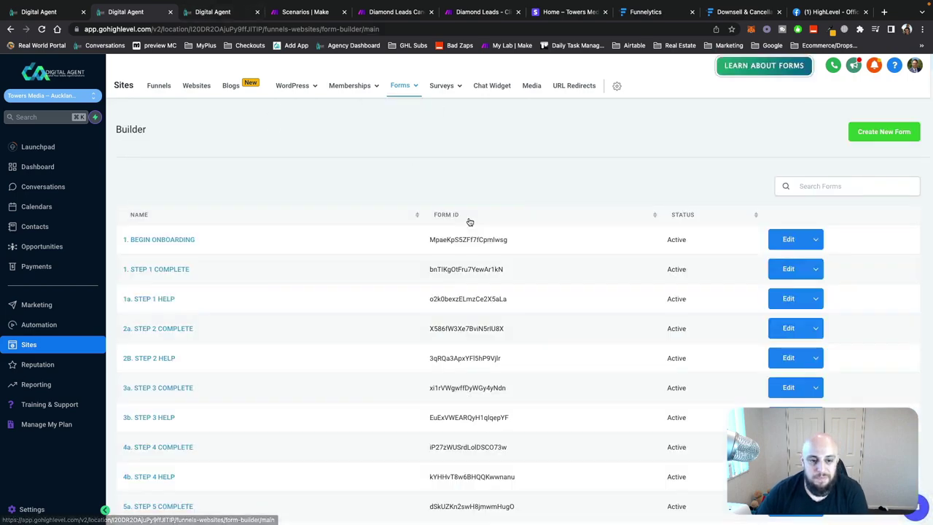
scroll(469, 221, "down", 15)
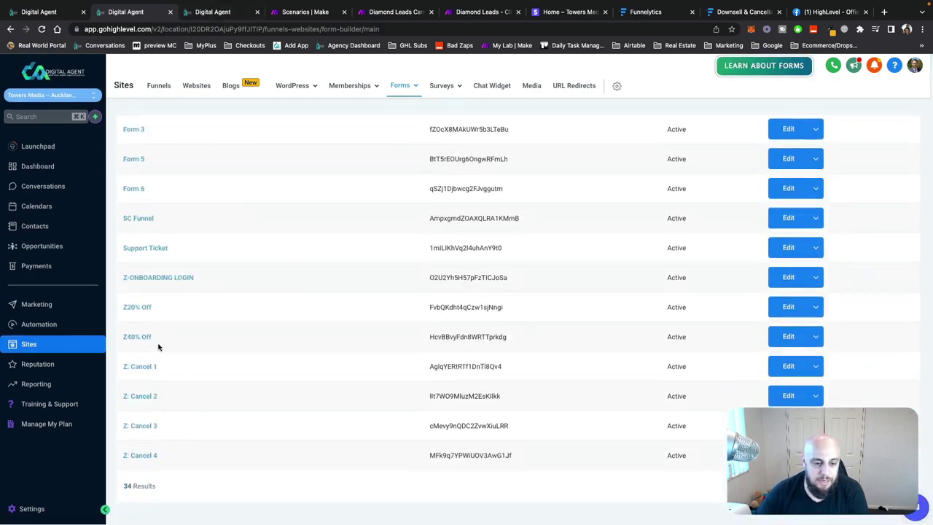
left_click(787, 395)
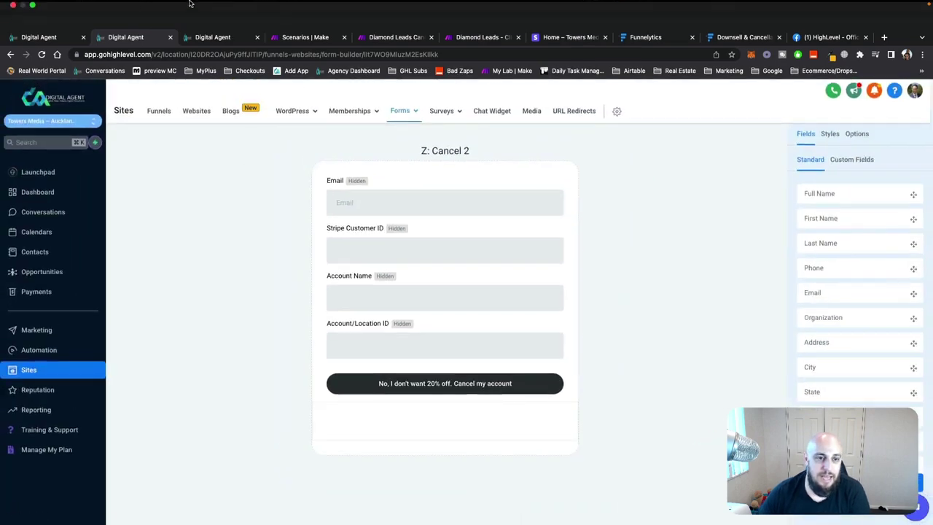
left_click(40, 36)
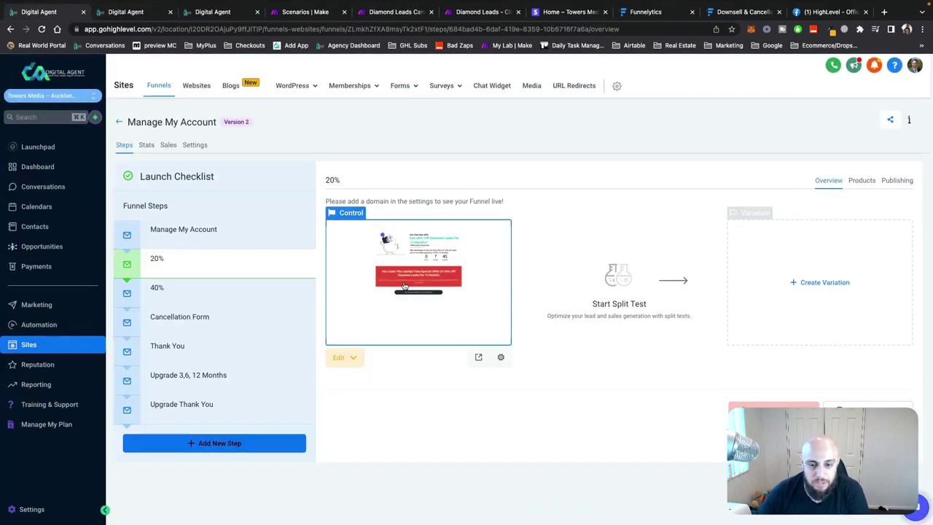
- Open the Z20% Off form, review its hidden fields and On Submit options, and leave it without saving
left_click(158, 13)
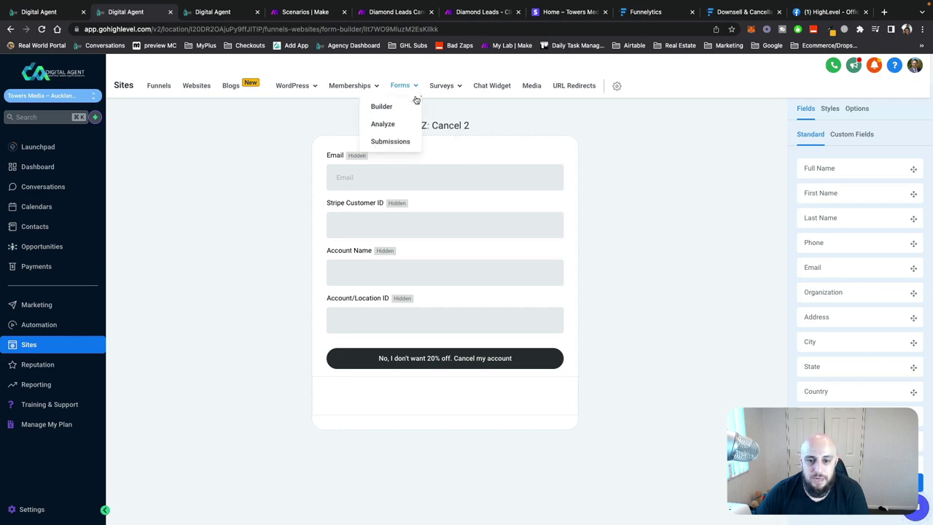
left_click(394, 108)
scroll(197, 357, "down", 2)
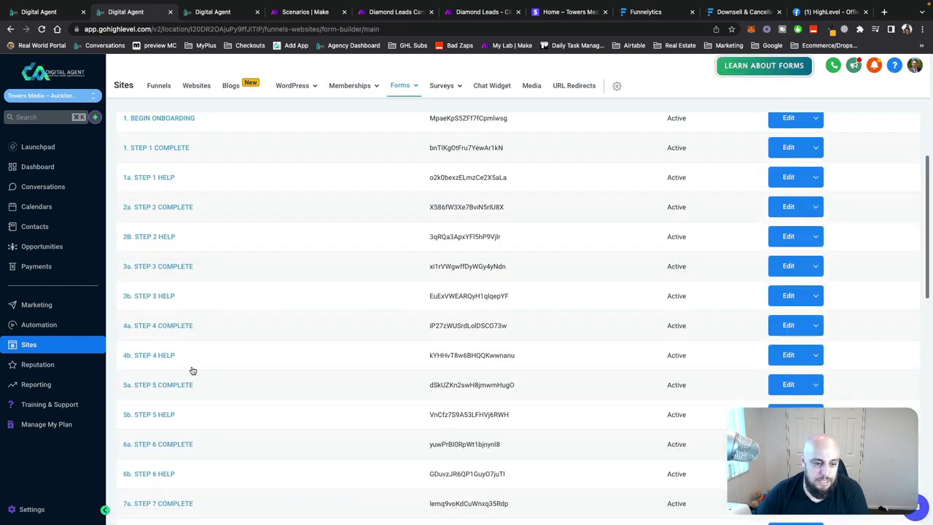
scroll(196, 364, "down", 10)
left_click(774, 306)
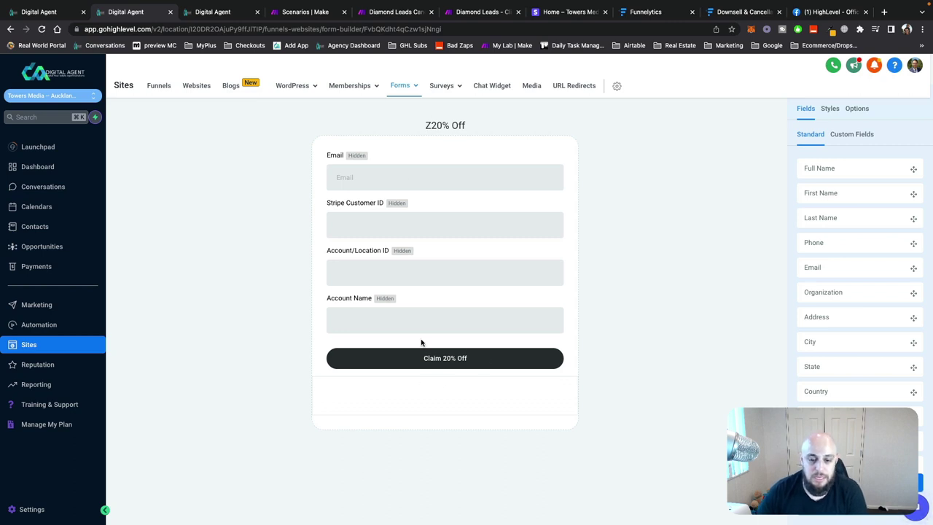
left_click(857, 111)
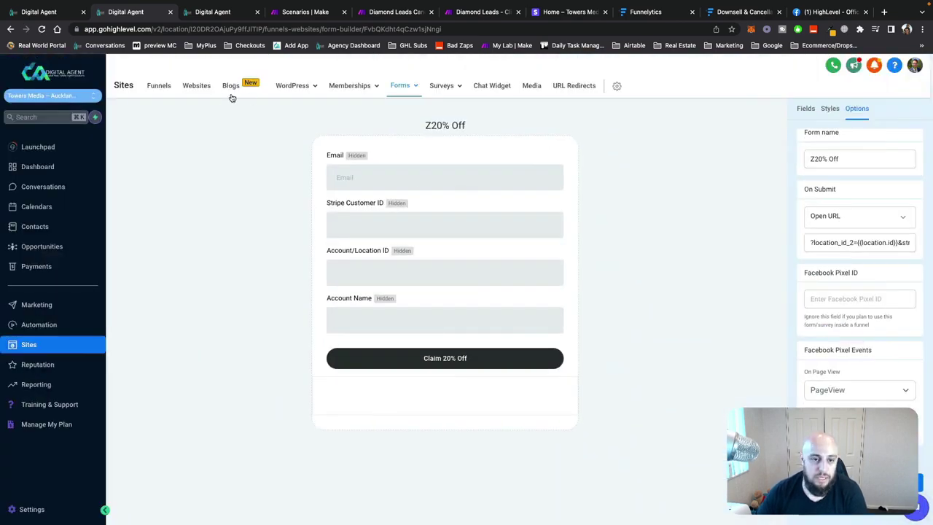
mouse_move(400, 85)
left_click(384, 105)
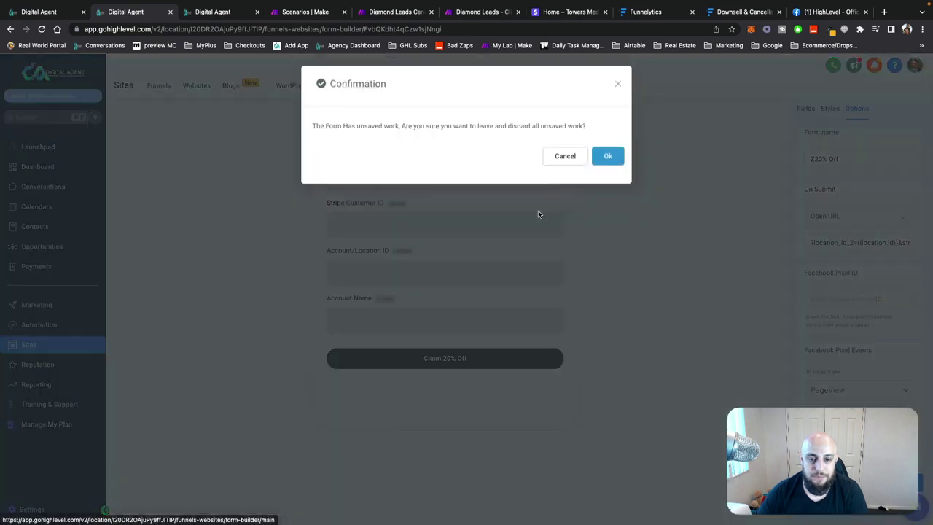
left_click(606, 158)
- Open the Z: Cancel 4 form, review its cancellation reasons and email field, and return to the forms list without saving
scroll(262, 292, "down", 15)
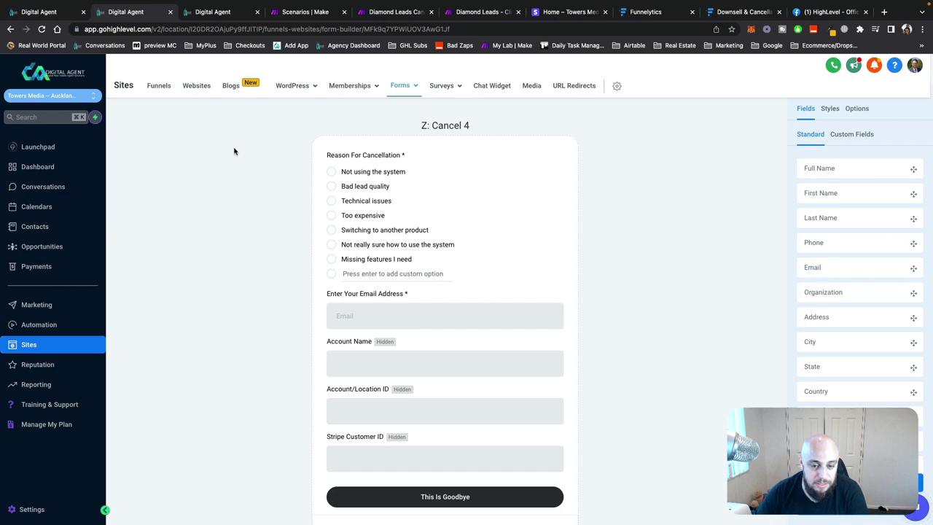
left_click(414, 309)
left_click(712, 279)
mouse_move(393, 88)
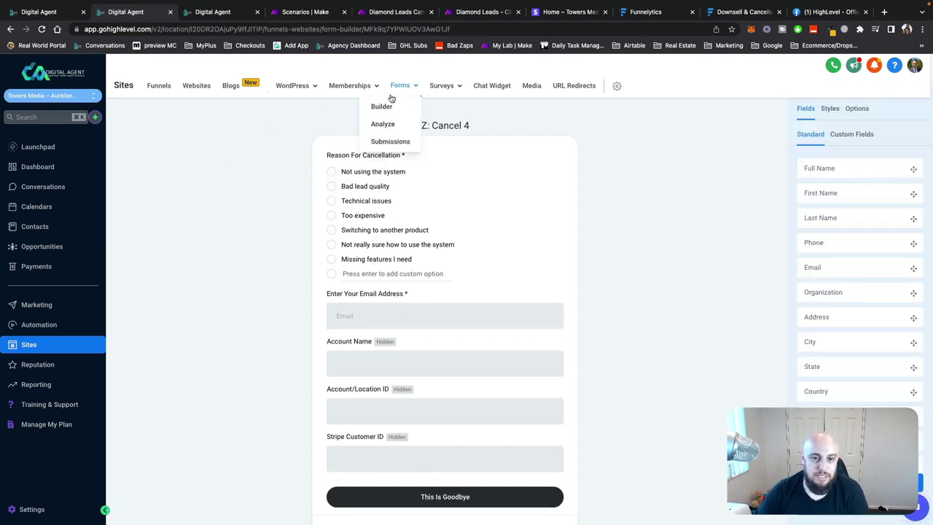
left_click(372, 105)
left_click(609, 158)
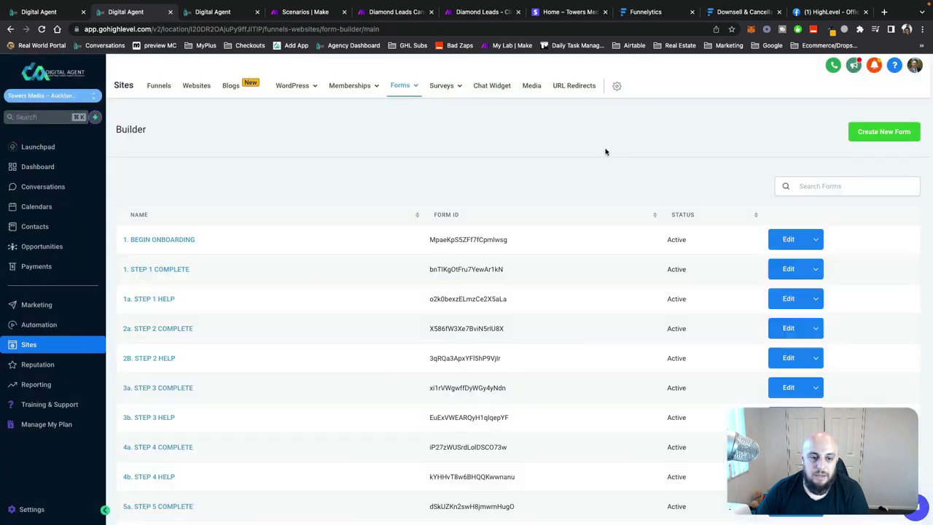
- Open the Z40% Off form, review its hidden fields and claim button, and return to the forms list without saving
scroll(372, 361, "down", 10)
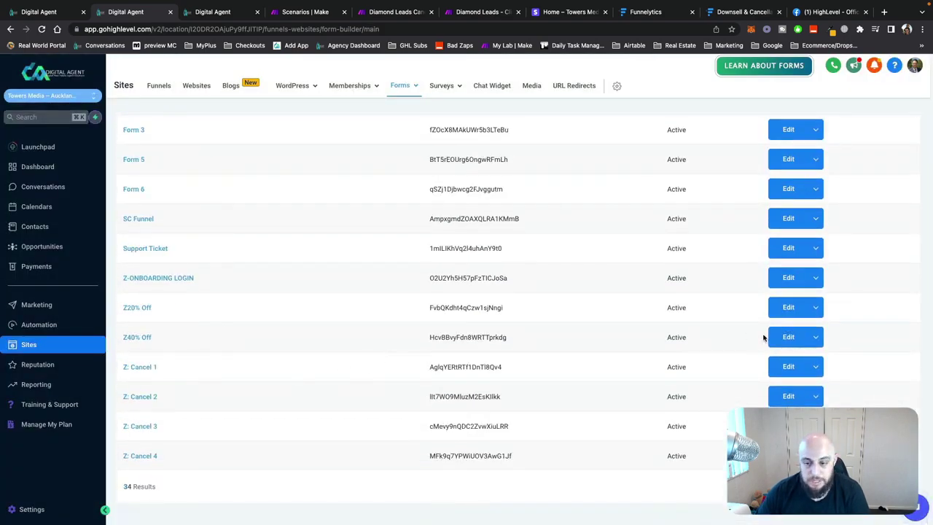
left_click(785, 336)
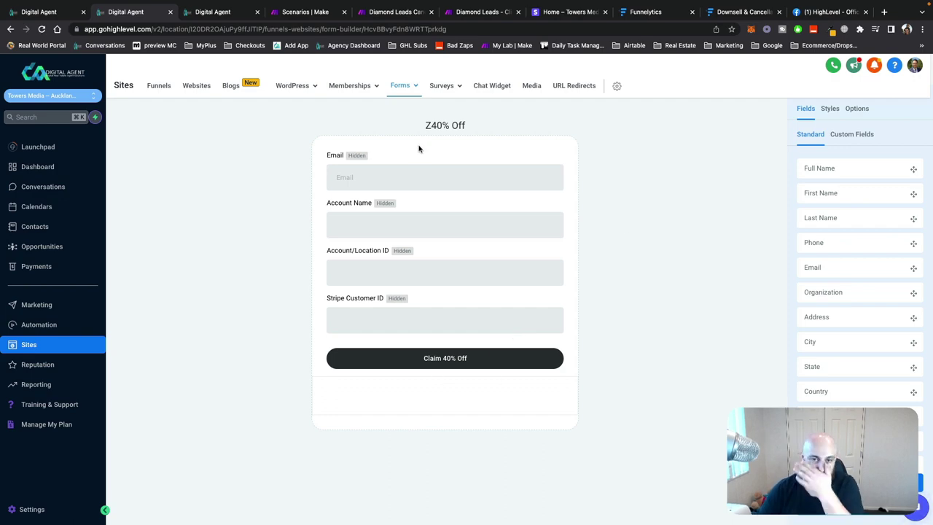
mouse_move(412, 83)
left_click(384, 107)
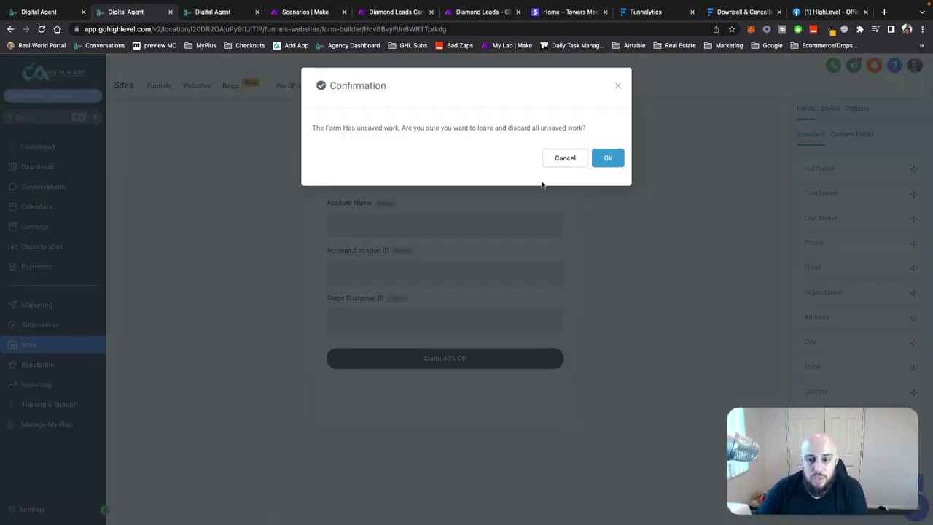
left_click(604, 158)
scroll(329, 298, "down", 15)
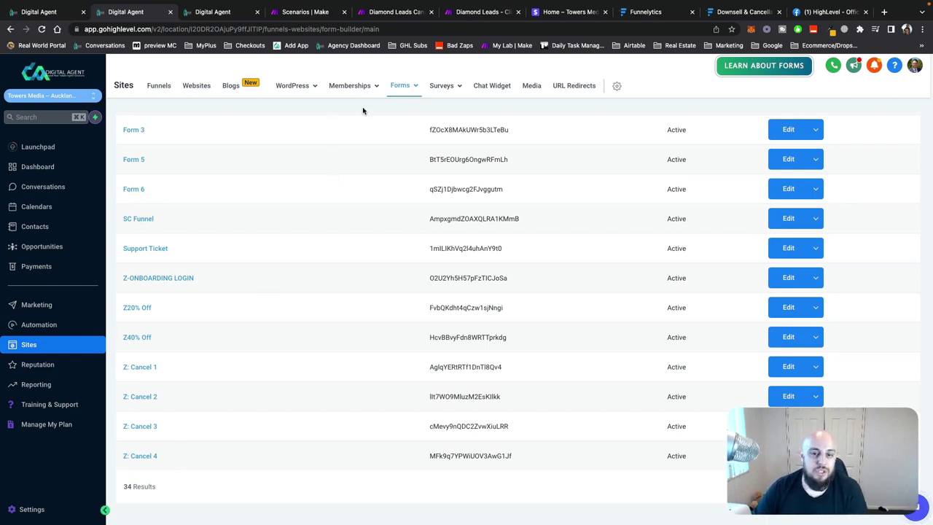
mouse_move(395, 86)
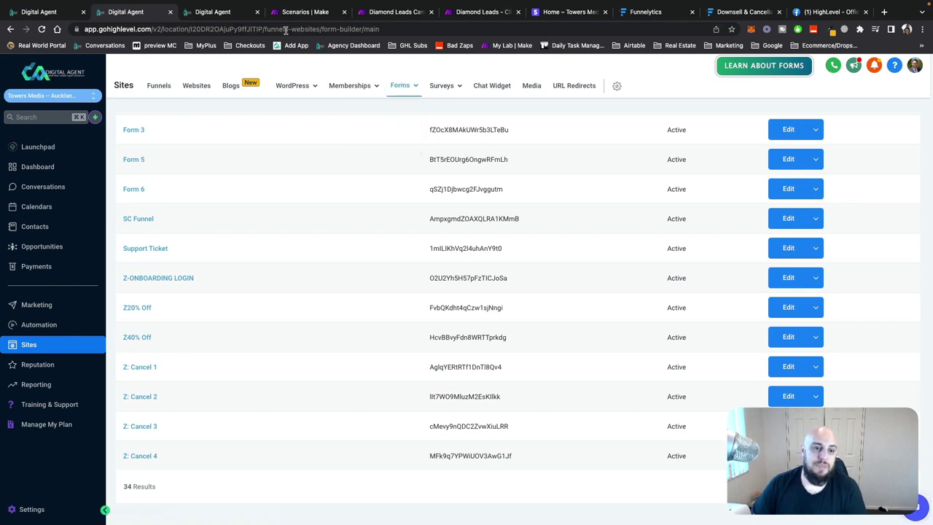
- Open the Cancellation Form 1 - Form Submitted workflow from the Cancellations folder in Automation
left_click(212, 12)
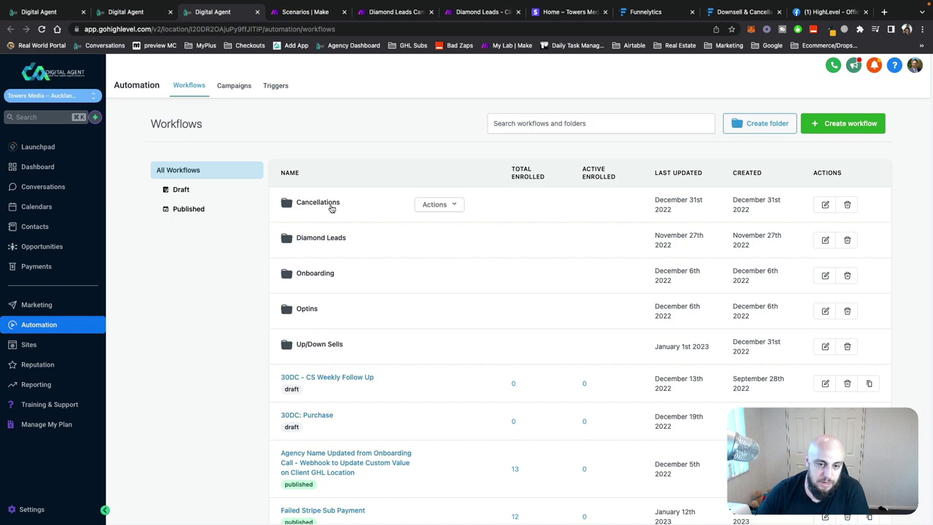
left_click(326, 205)
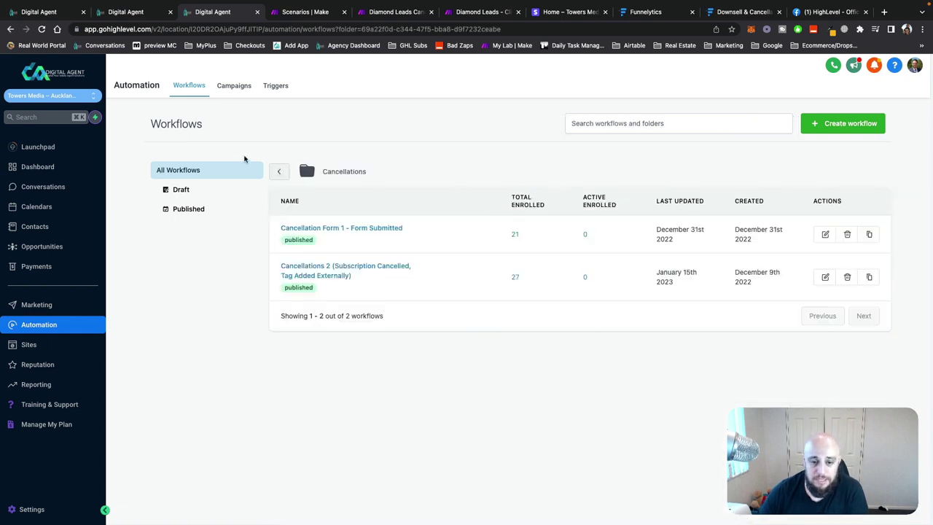
mouse_move(360, 232)
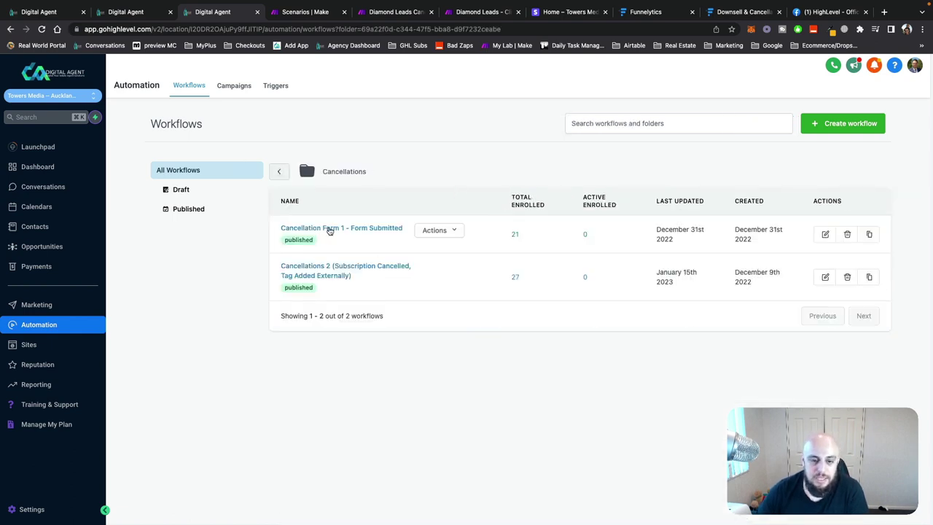
left_click(330, 229)
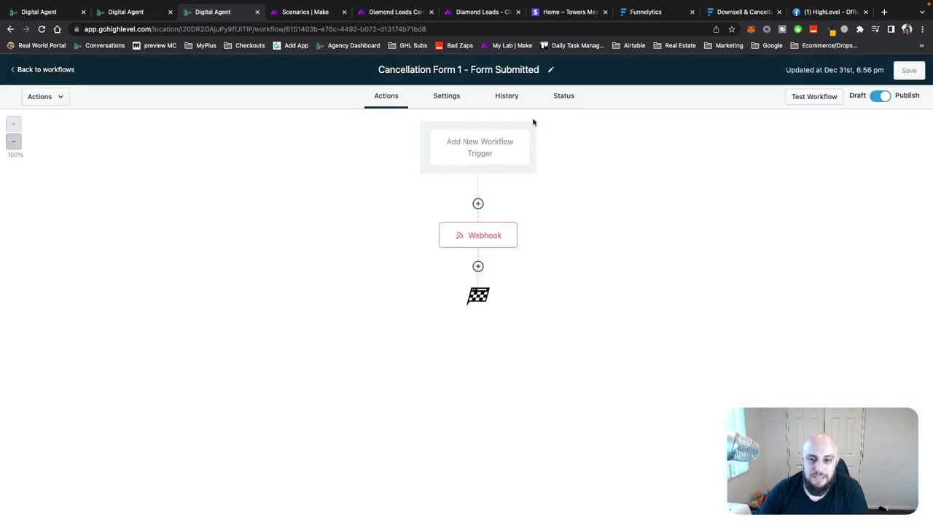
- Inspect the workflow's form-submitted trigger and its filter, and point out the Webhook action below it
left_click(483, 141)
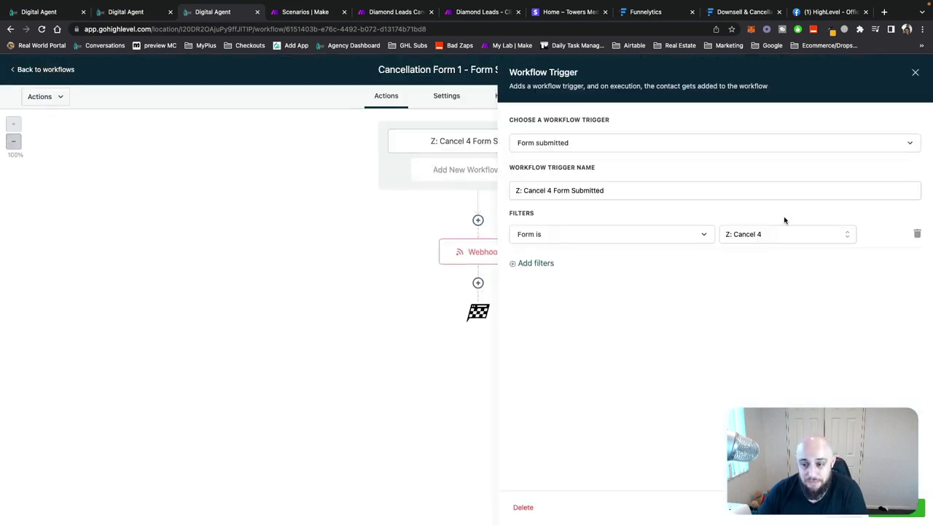
left_click(916, 73)
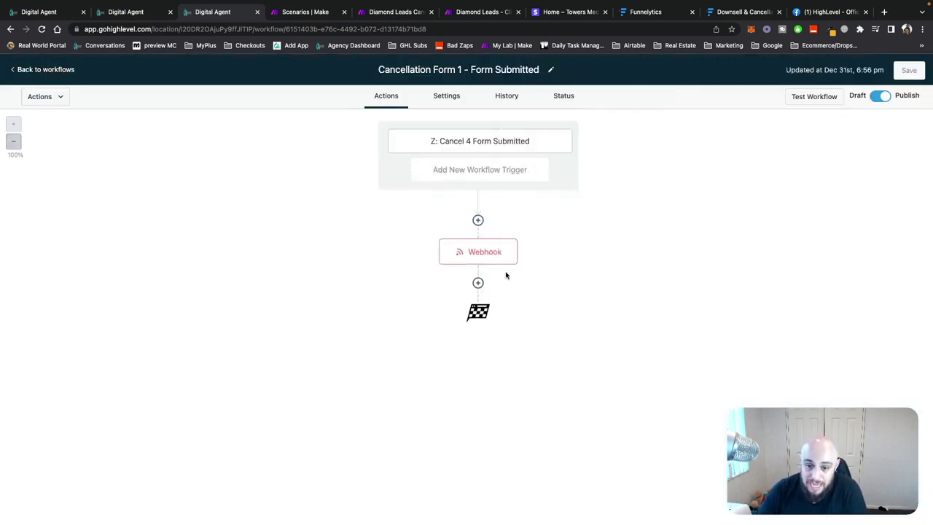
left_click_drag(394, 224, 567, 299)
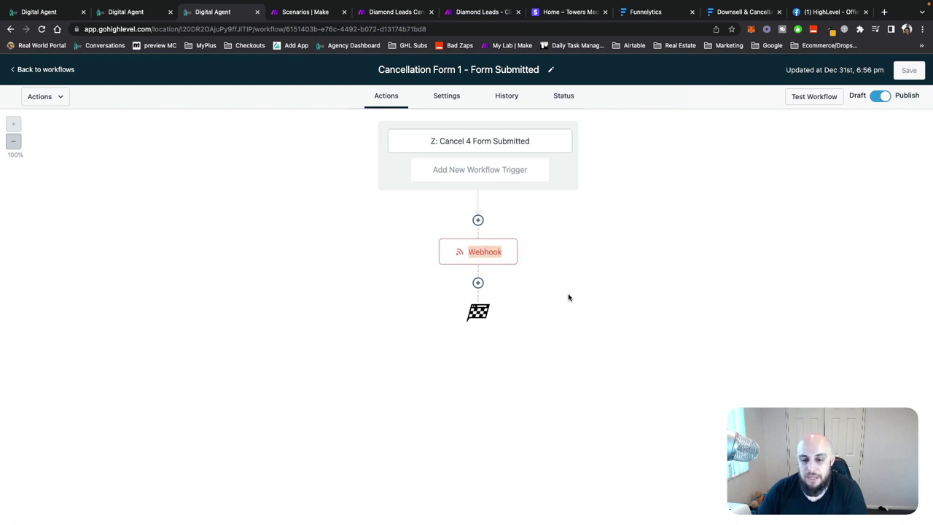
left_click(565, 280)
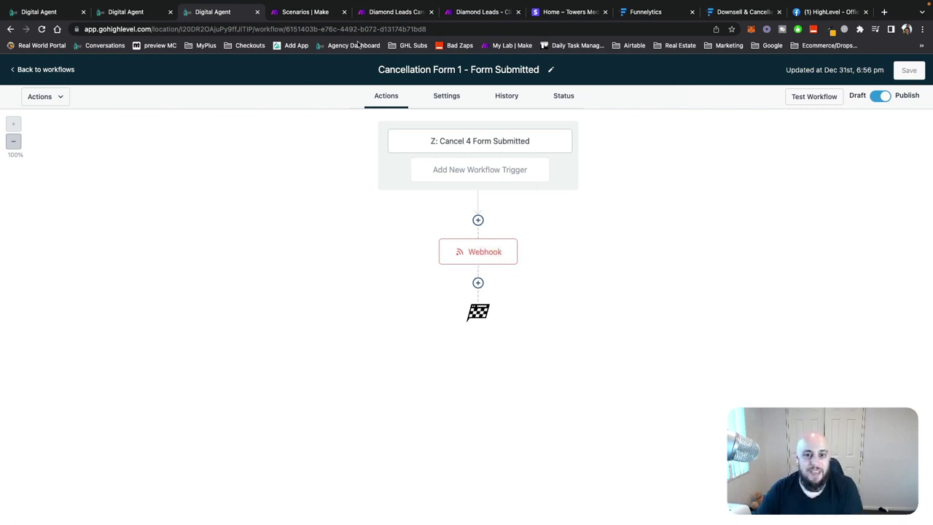
- Switch to the Diamond Leads Cancellation scenario in Make, open its editor, and inspect the Webhooks and Stripe customer retrieval modules without changing them
left_click(388, 13)
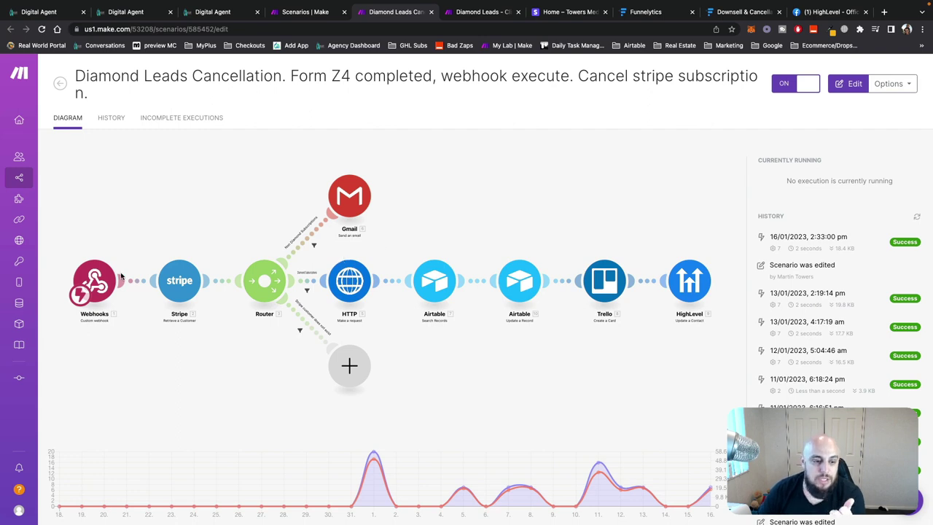
left_click(231, 209)
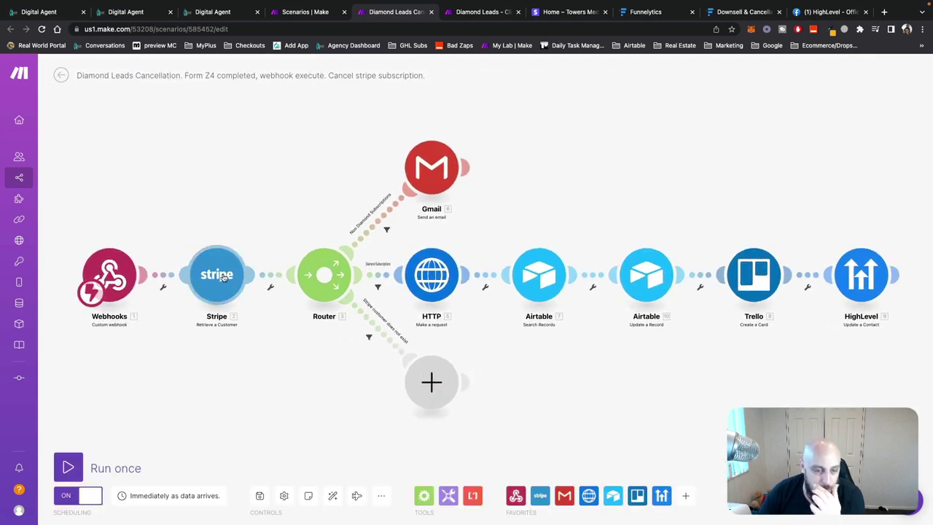
left_click(224, 276)
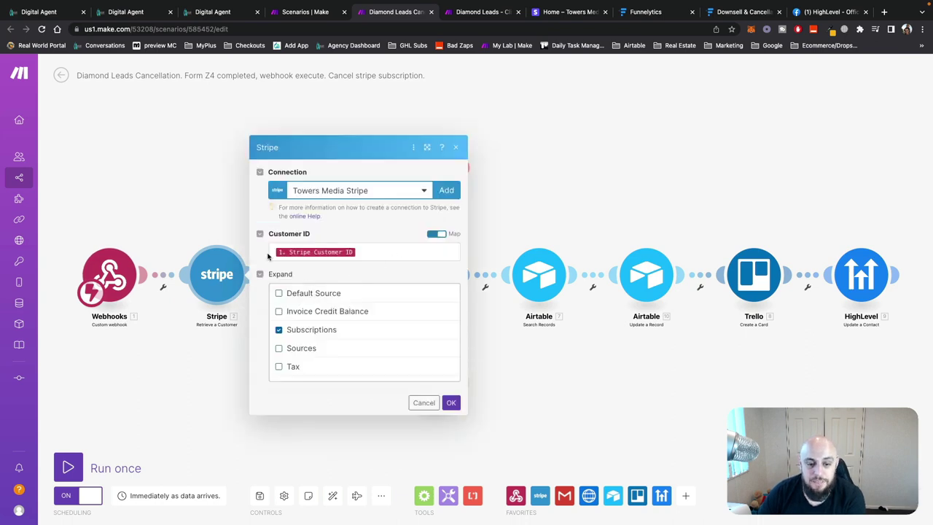
left_click(423, 402)
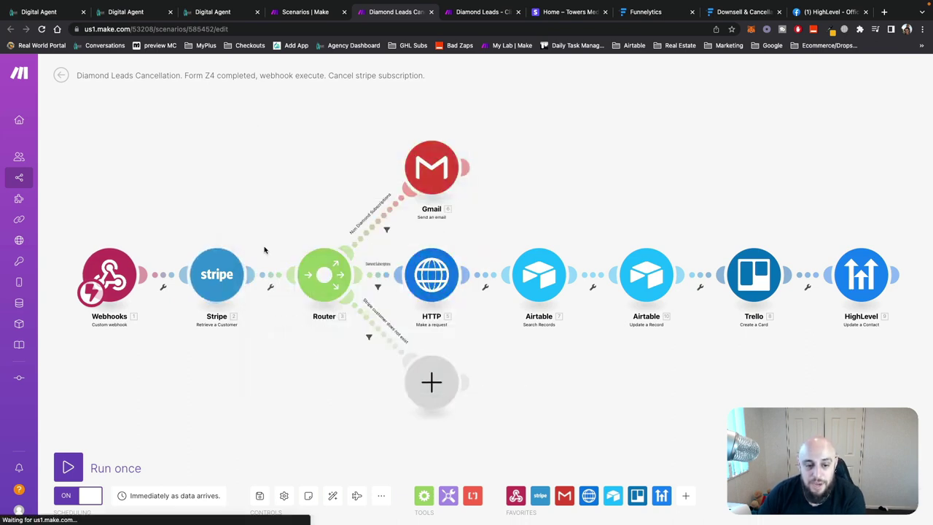
left_click(106, 279)
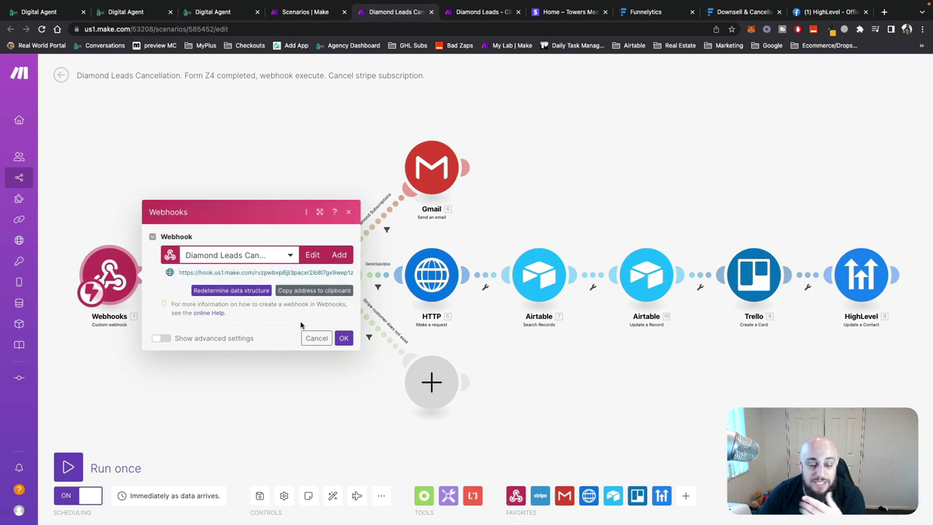
left_click(315, 338)
left_click(216, 274)
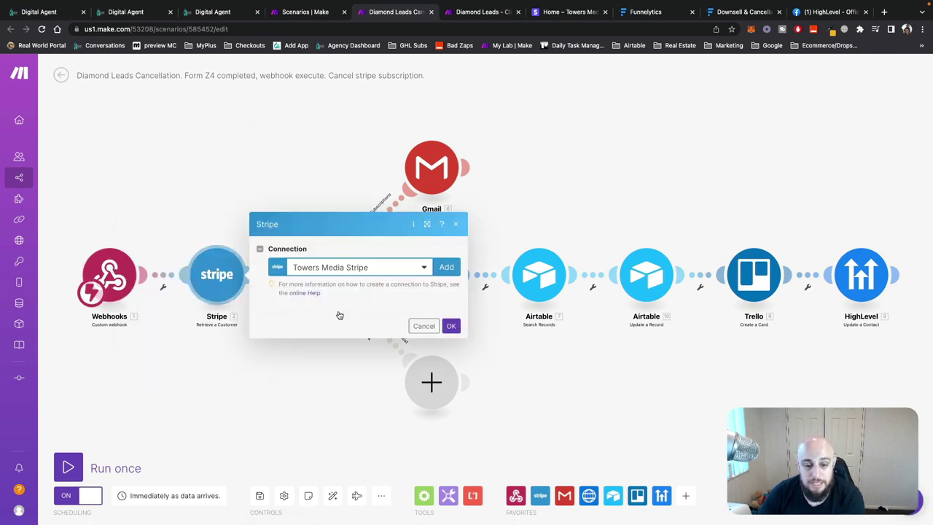
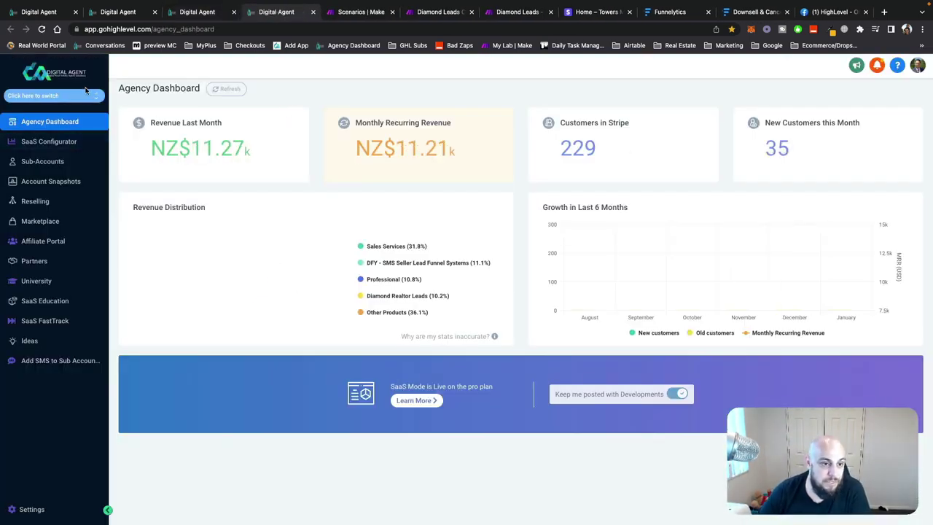
- Open the agency's Sub-Accounts list, search the account switcher by the customer's first name, and switch to that customer's sub-account
left_click(52, 163)
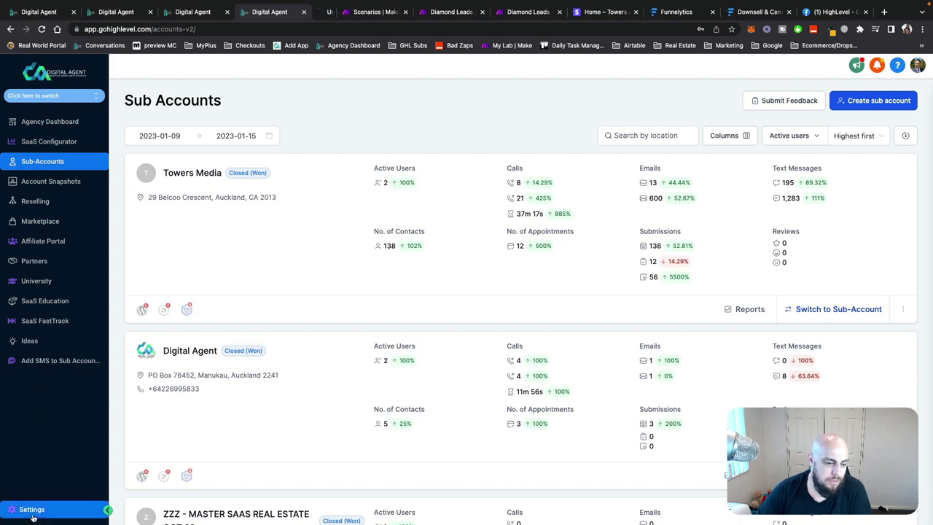
left_click(80, 95)
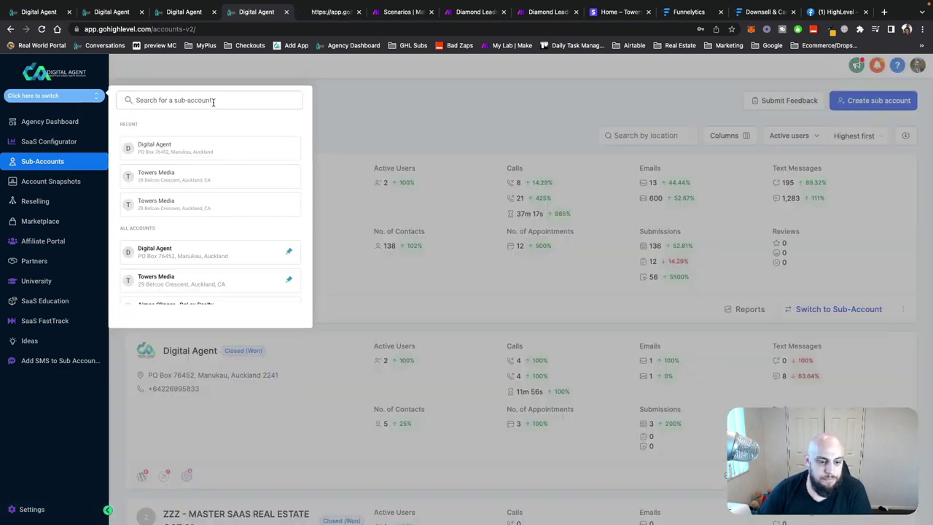
left_click(213, 101)
type("aimee")
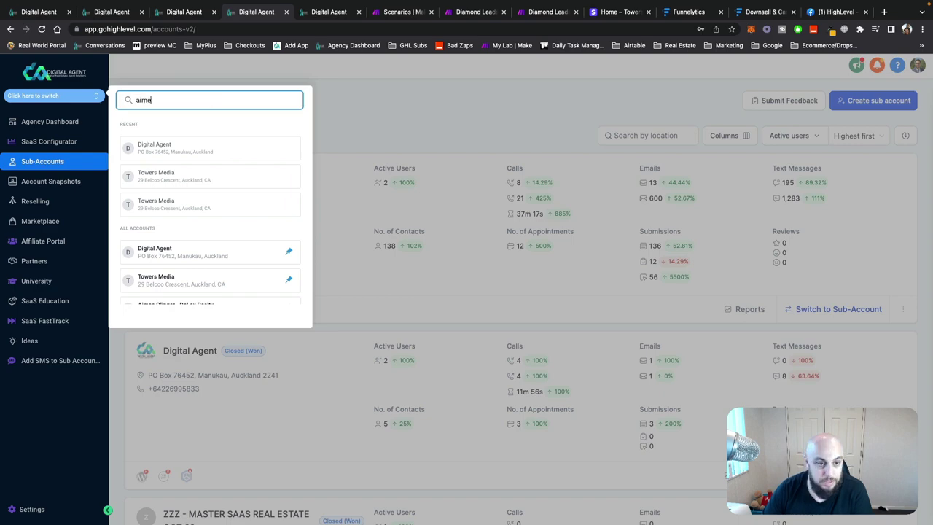
left_click(176, 150)
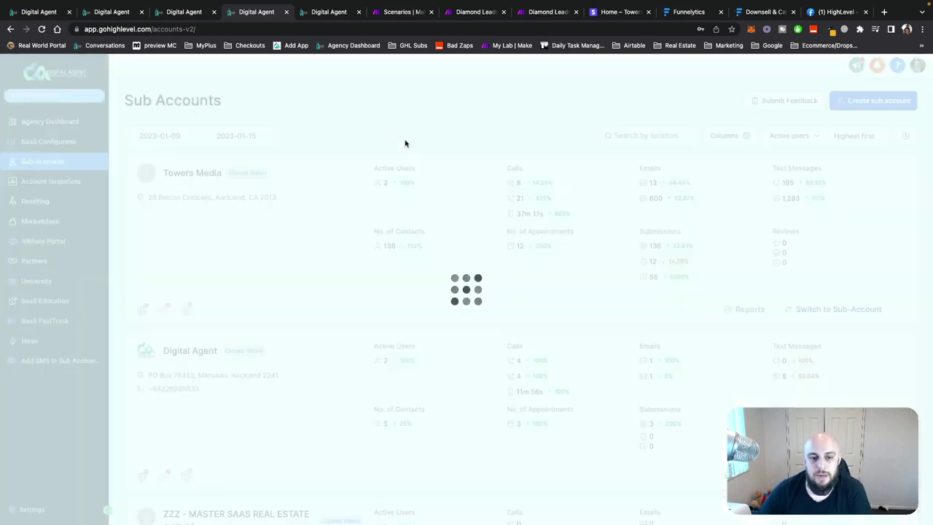
left_click(824, 312)
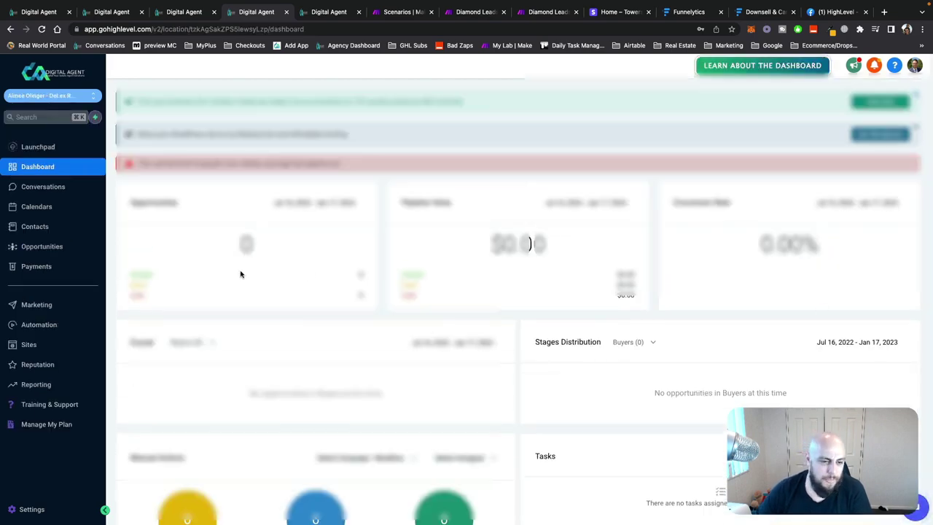
- Open the Custom Values settings of the customer's sub-account and point out the Stripe Customer ID entry
left_click(31, 508)
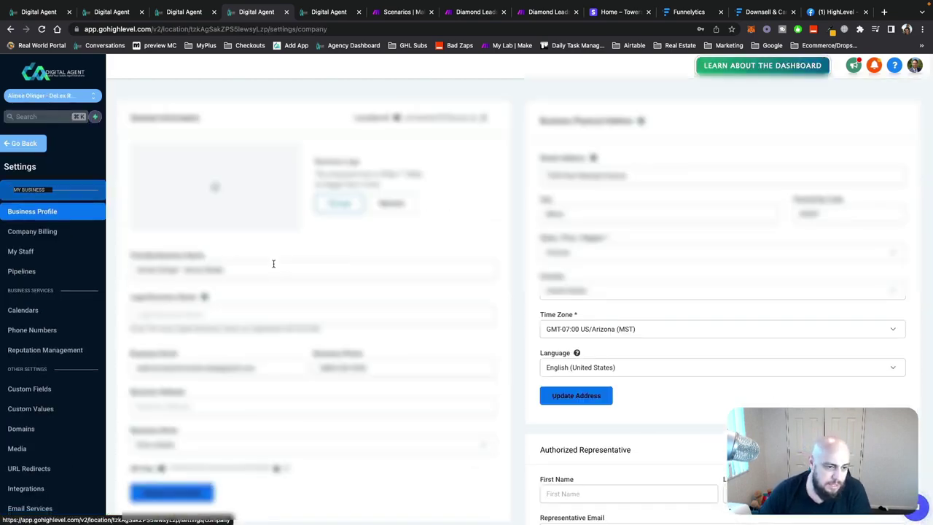
left_click(37, 404)
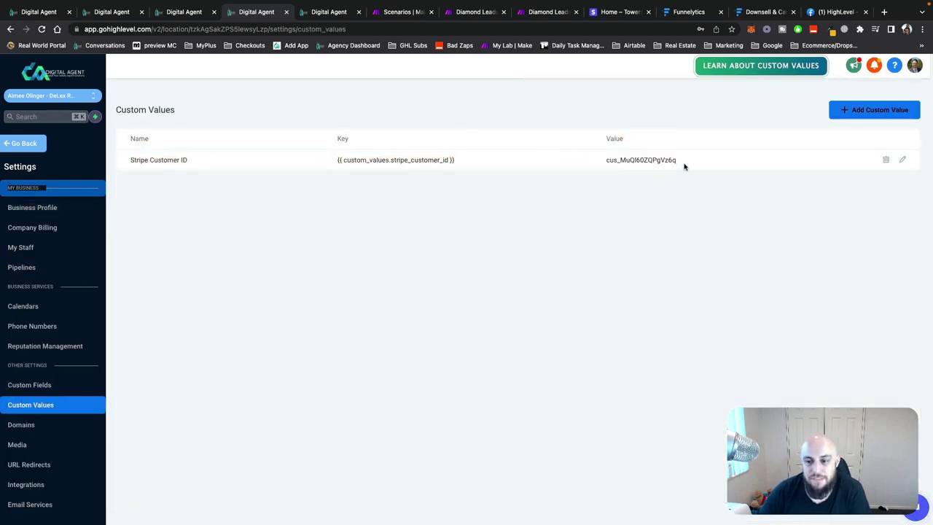
left_click_drag(683, 163, 127, 158)
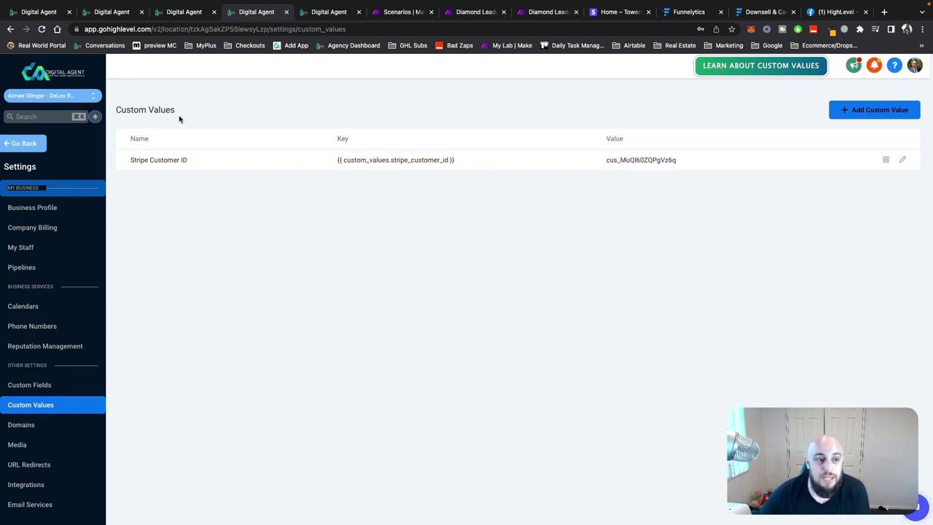
left_click_drag(179, 118, 612, 240)
left_click(612, 239)
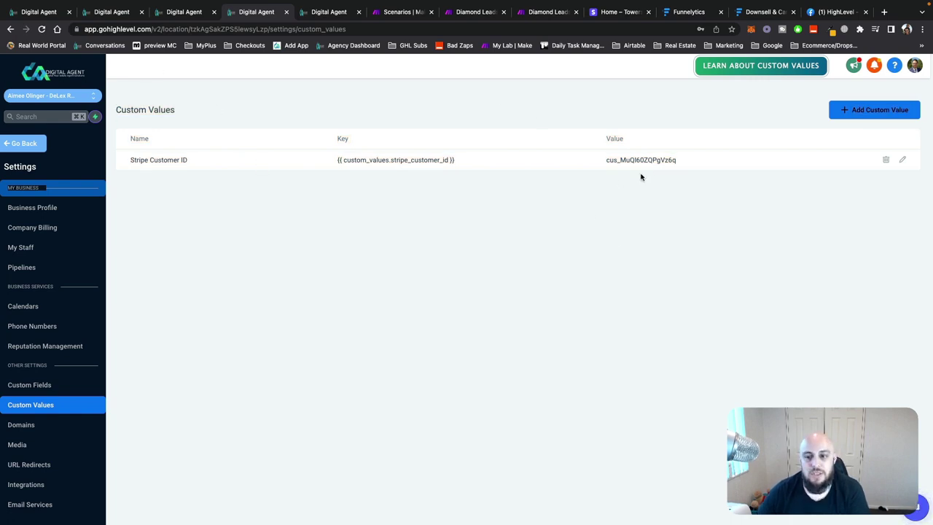
- Highlight the stored value of the Stripe Customer ID custom value without editing it
left_click_drag(678, 162, 610, 159)
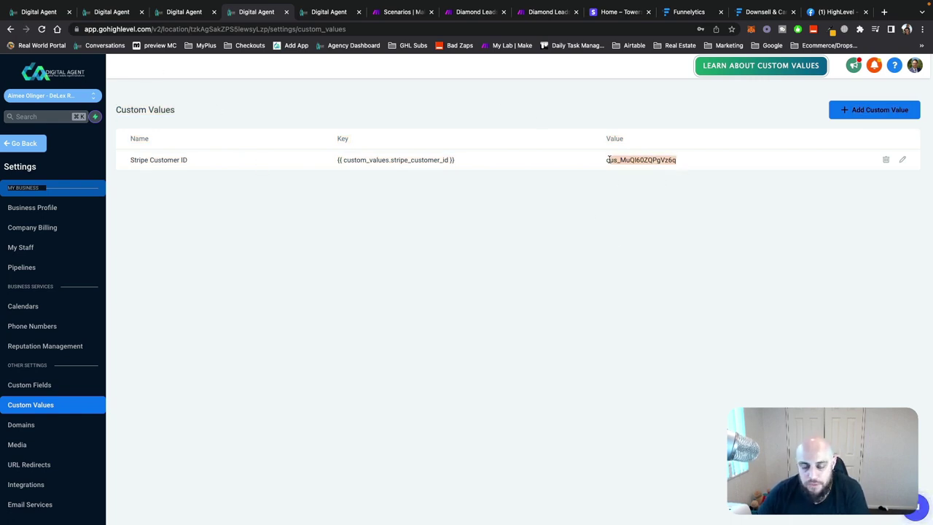
left_click(609, 159)
double_click(685, 162)
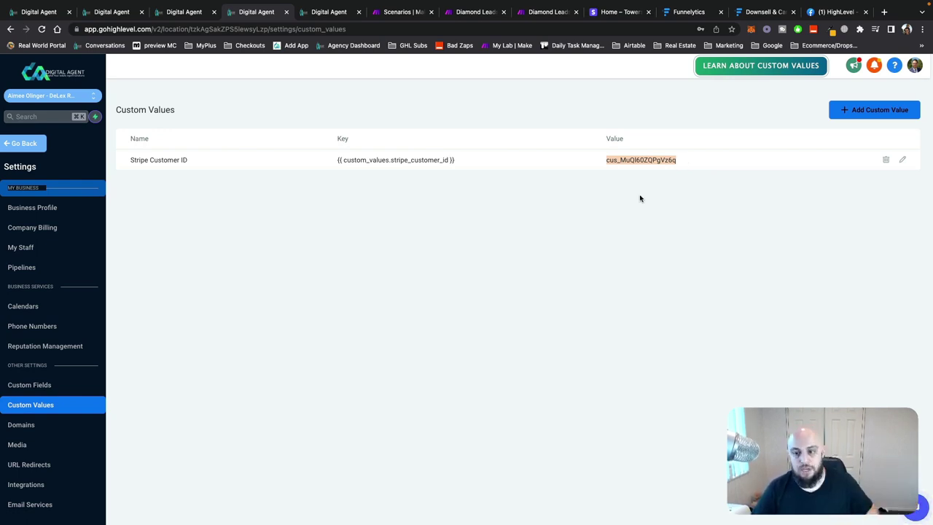
left_click(644, 163)
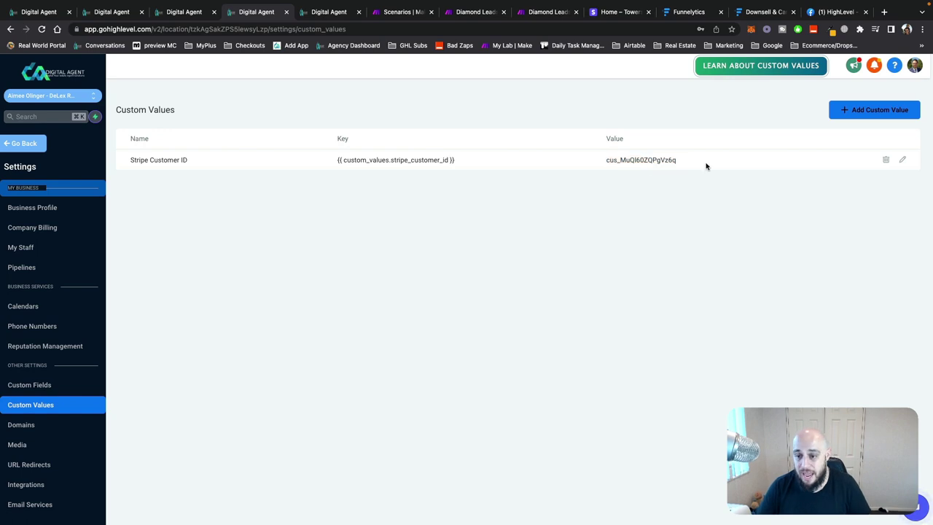
left_click_drag(707, 165, 599, 163)
left_click(608, 195)
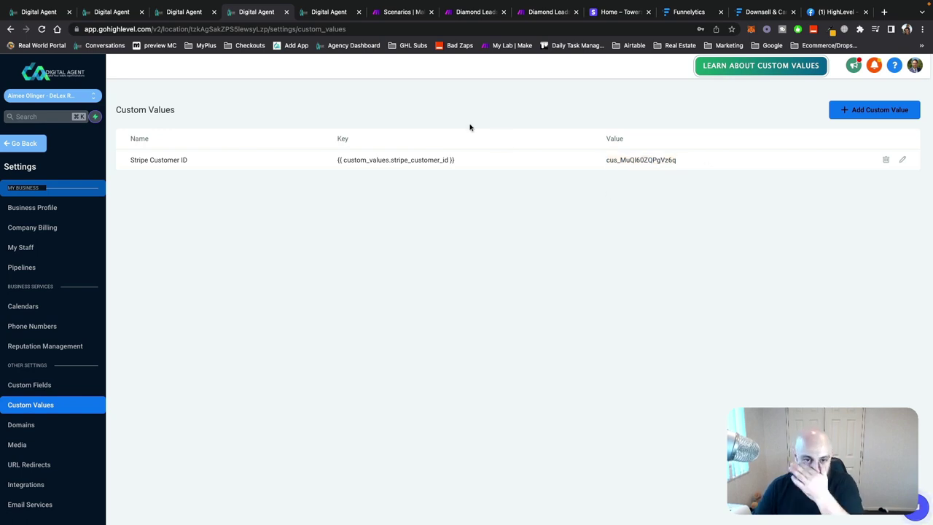
- Return to the Towers Media account, open Contacts in a new tab, search by the customer's first name, and open the contact record
left_click(36, 13)
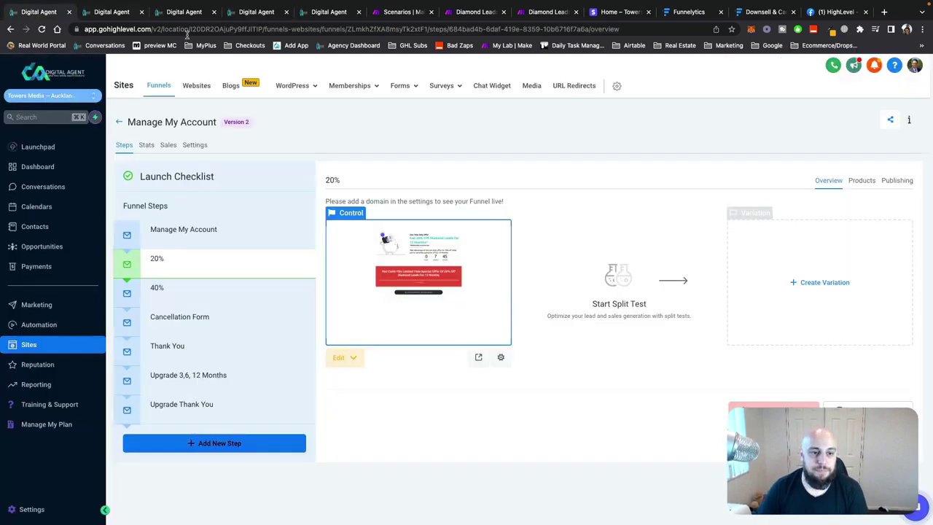
left_click(35, 226, "super")
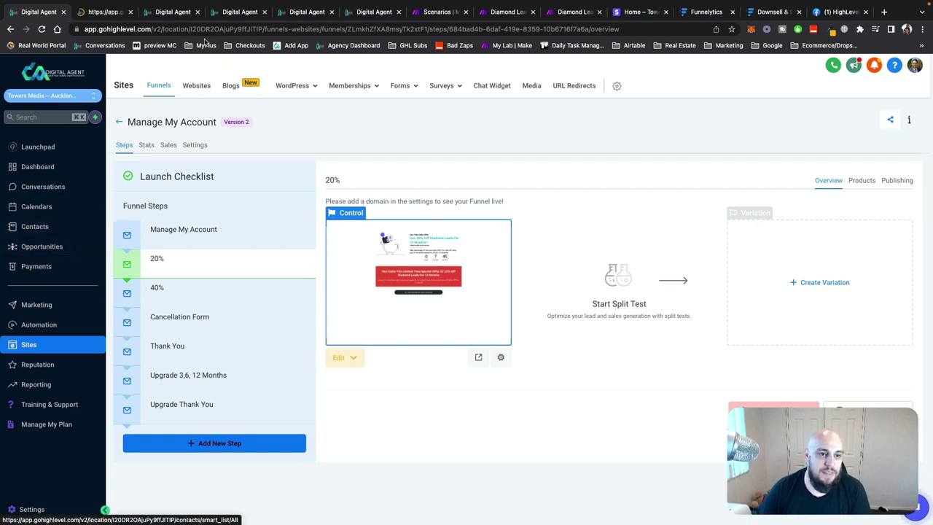
left_click(109, 13)
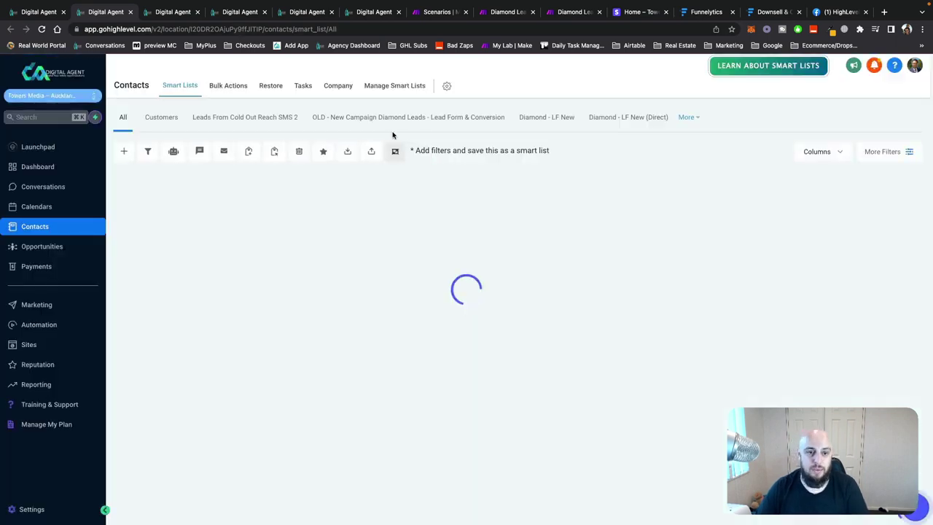
left_click(757, 152)
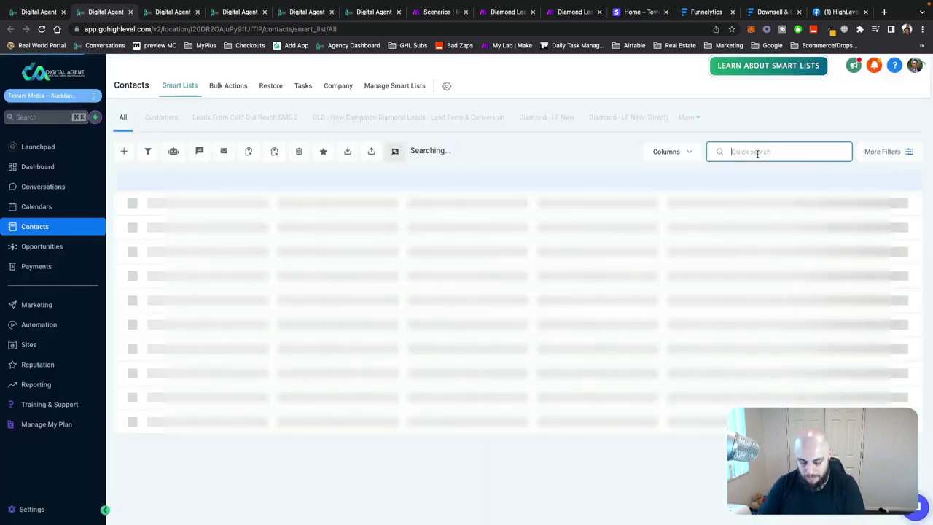
type("aimee")
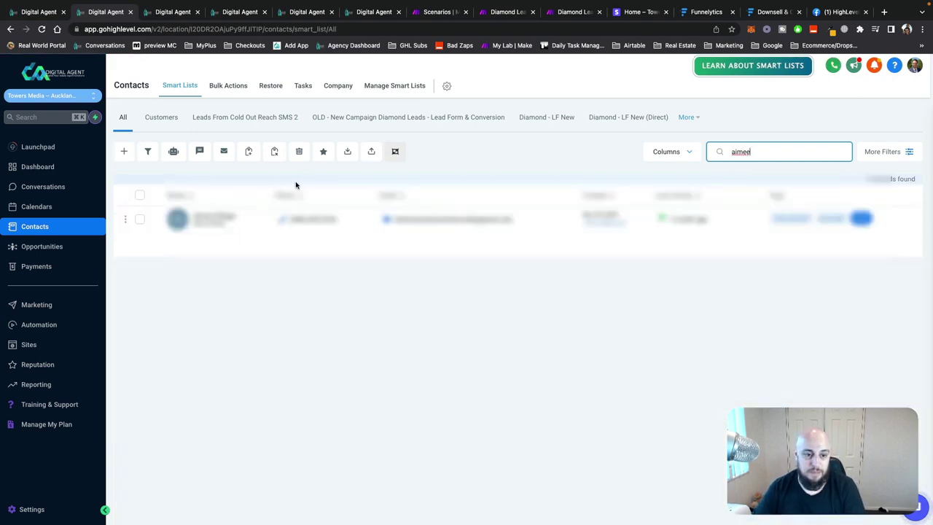
left_click(223, 217)
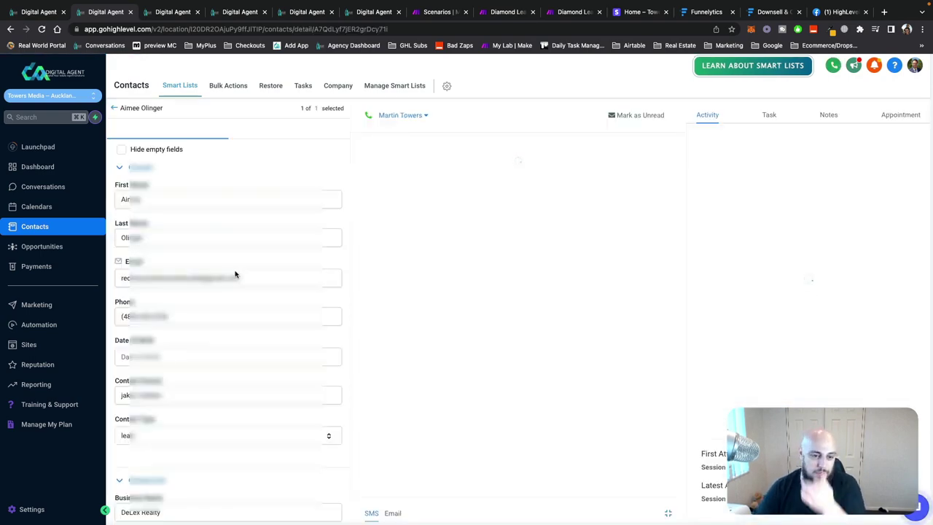
- Find the Stripe Data section in the contact record and highlight the Stripe Customer ID field's value without changing it
scroll(233, 270, "down", 10)
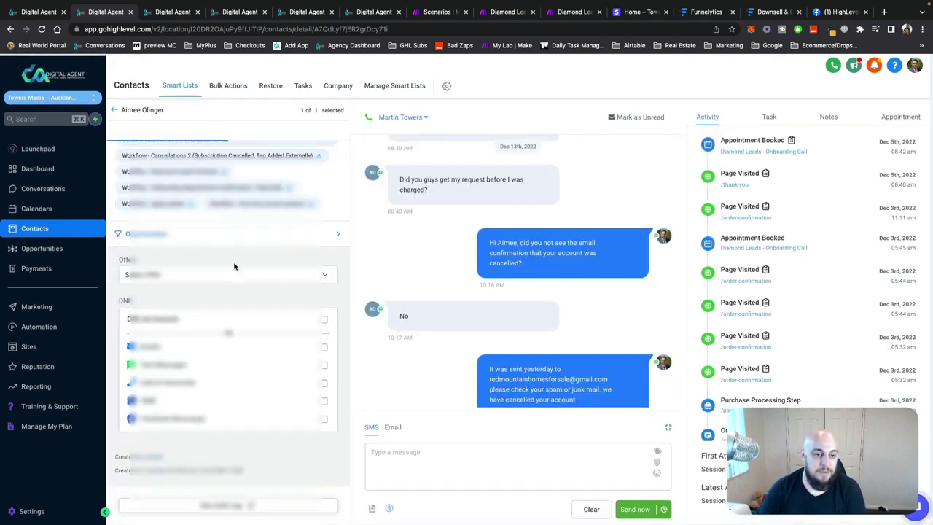
double_click(223, 268)
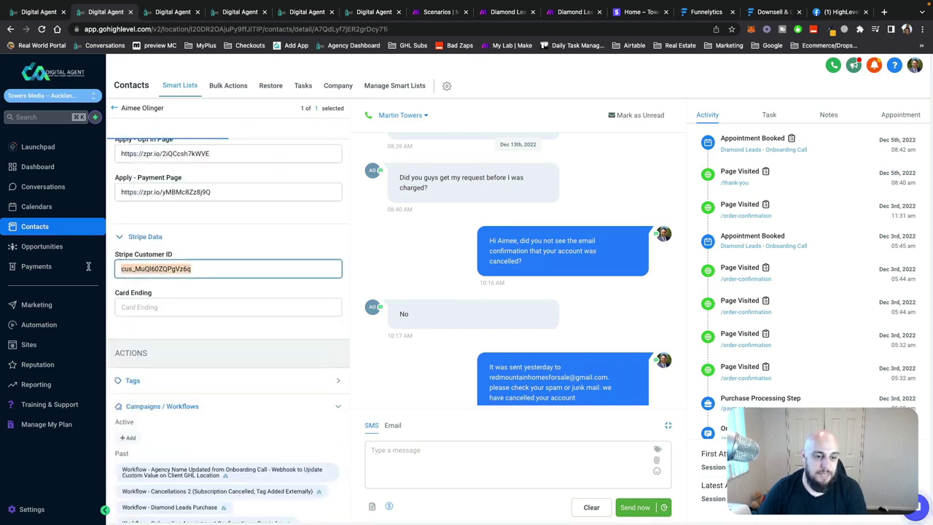
left_click(201, 268)
double_click(201, 268)
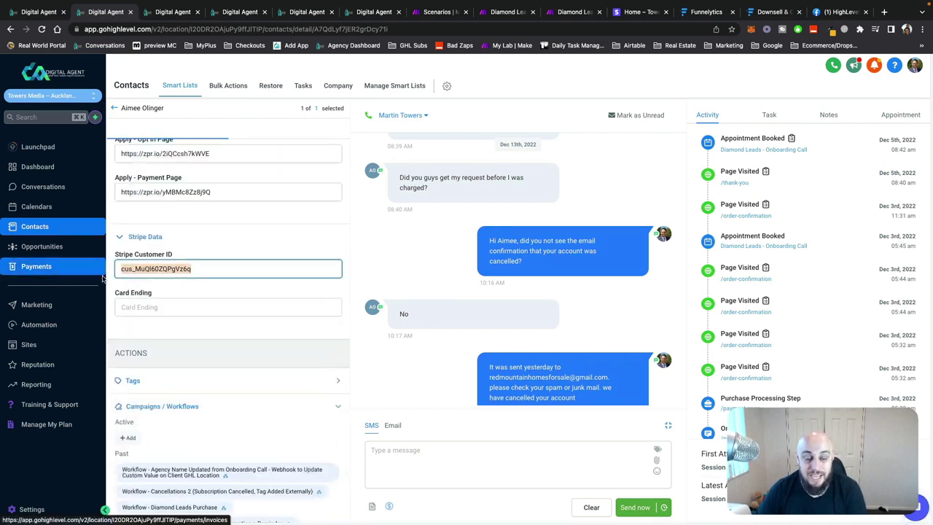
left_click(210, 269)
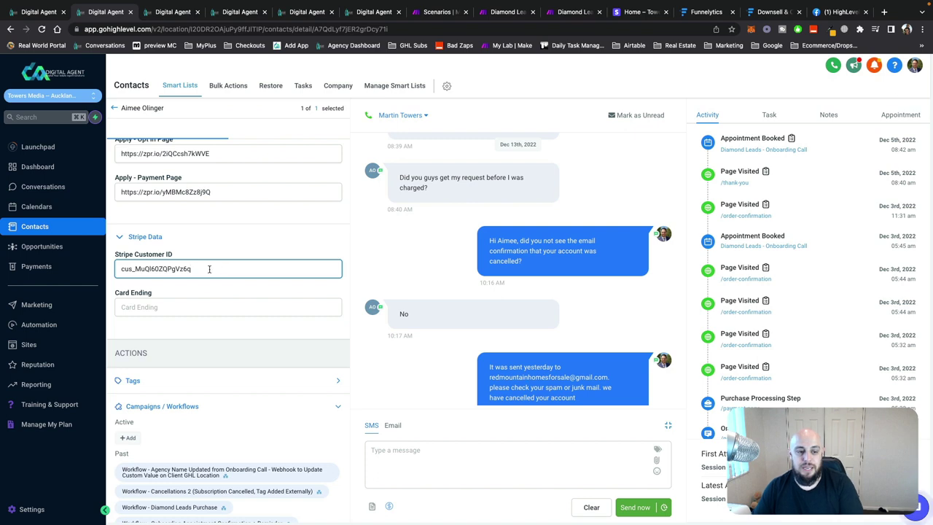
left_click_drag(209, 269, 116, 266)
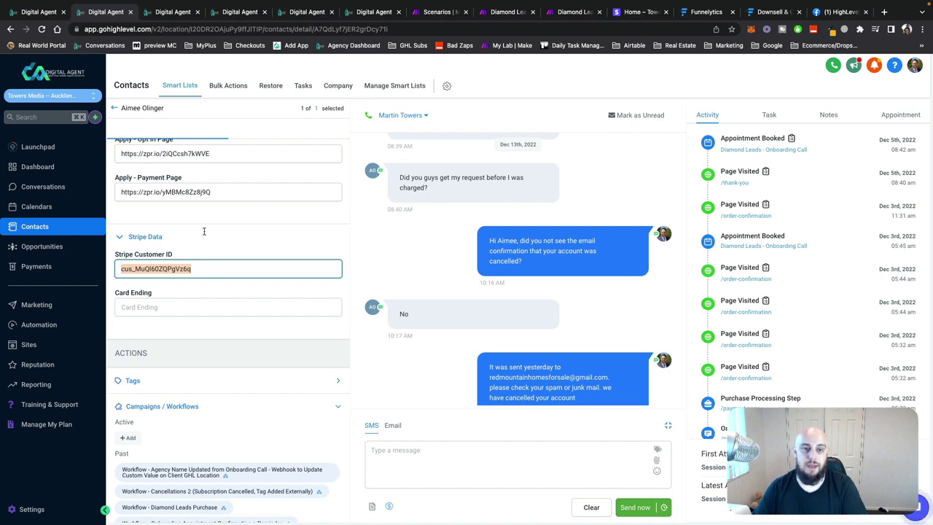
scroll(204, 231, "down", 5)
- Go back to the customer's sub-account, leave its settings, and point out the Manage My Plan link in the navigation
left_click(352, 13)
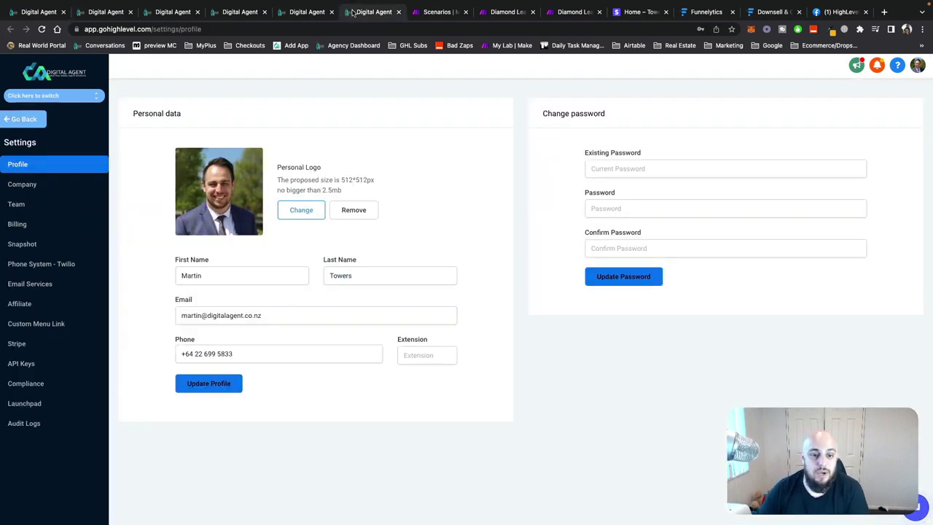
left_click(315, 8)
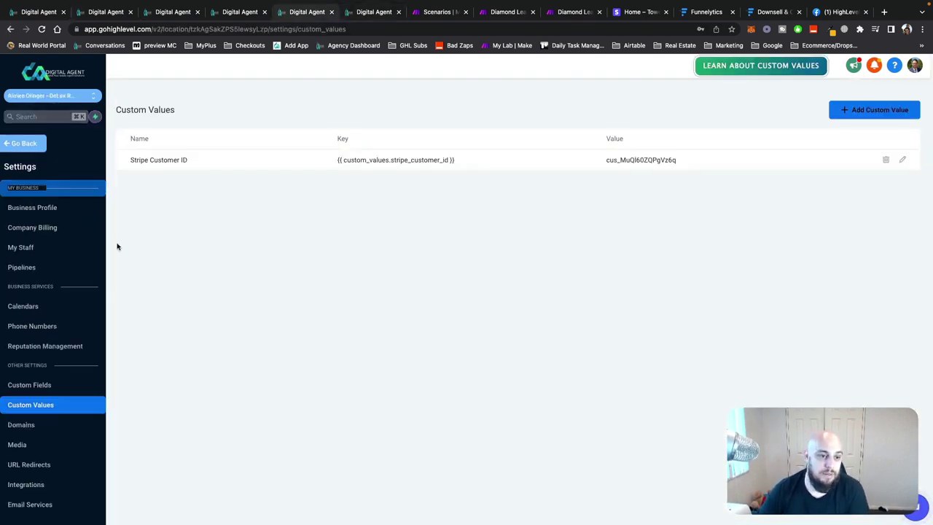
left_click(28, 143)
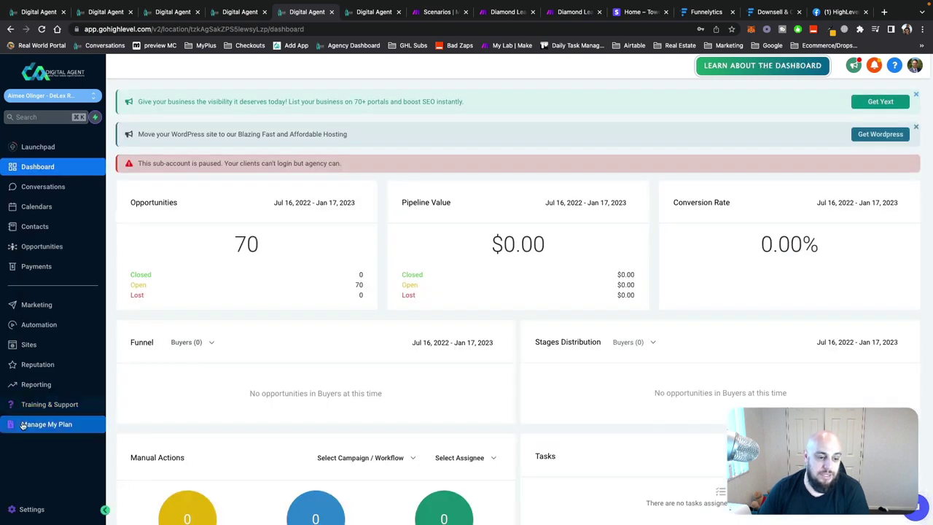
left_click(230, 13)
- Open the Custom Menu Link page in the agency settings and locate the Manage My Plan entry at the end of the list
left_click(357, 13)
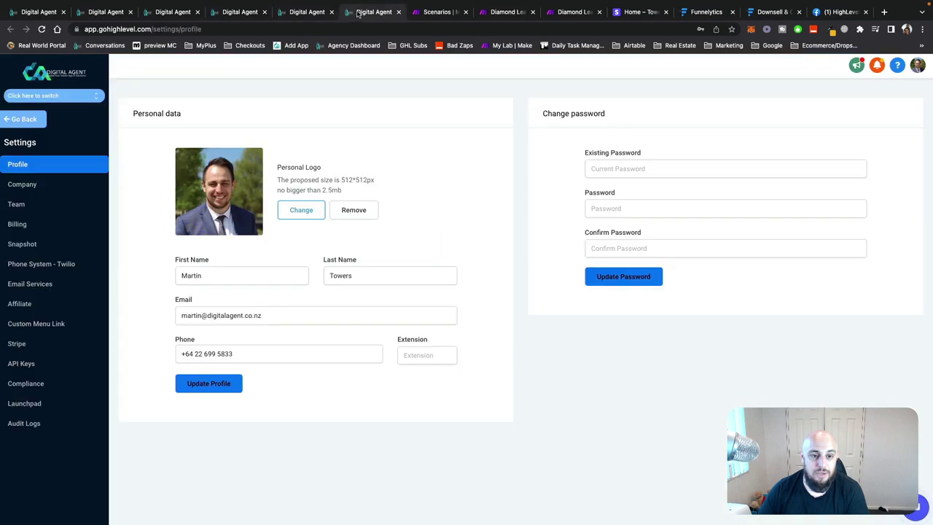
left_click(41, 333)
scroll(307, 495, "down", 5)
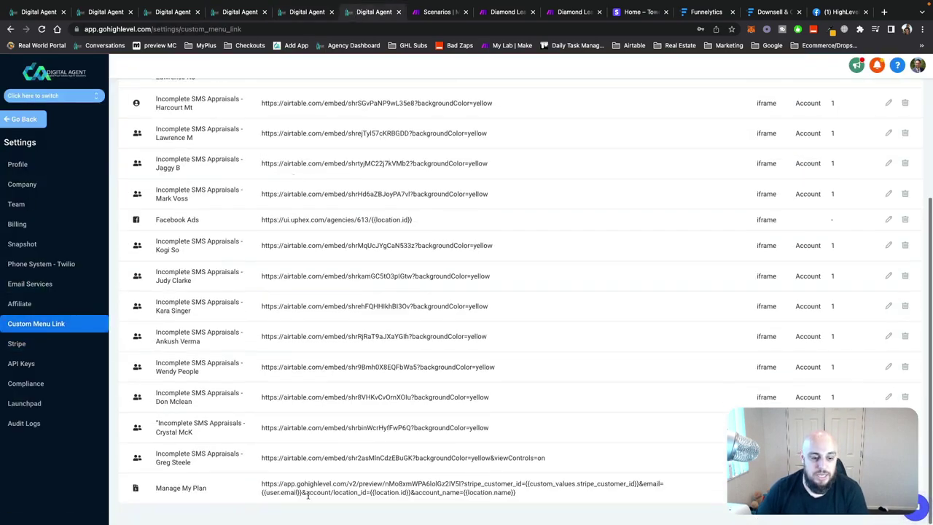
left_click_drag(213, 489, 136, 489)
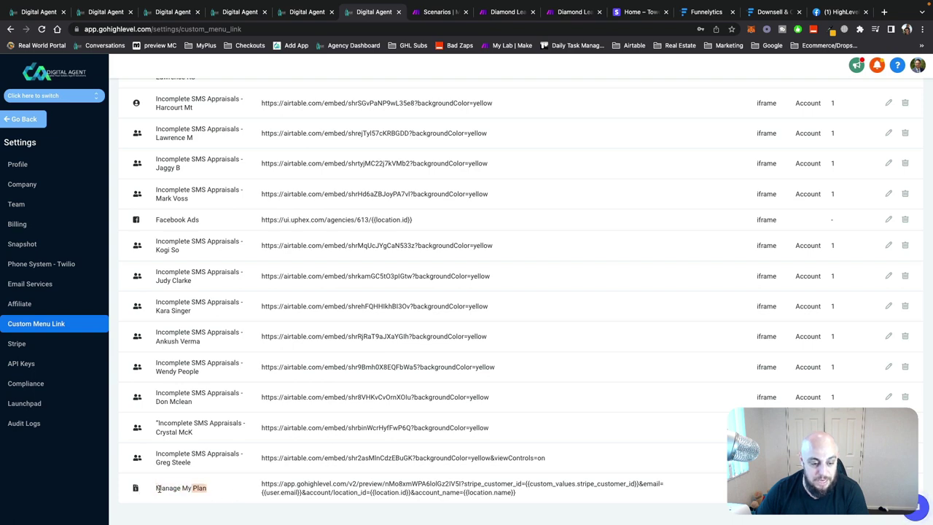
left_click(303, 487)
- Examine the Manage My Plan URL, highlighting its stripe_customer_id, email, location_id and account_name parameters in turn
left_click_drag(263, 486, 638, 483)
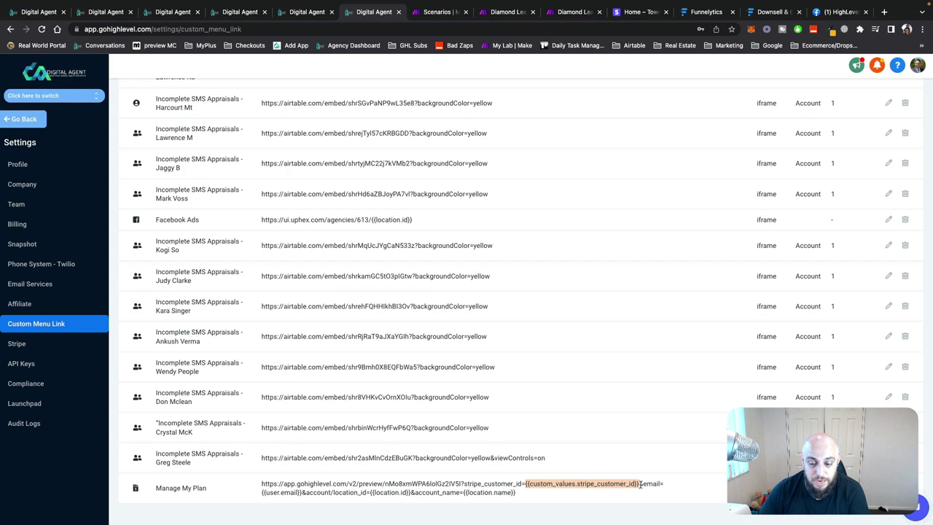
left_click_drag(640, 485, 303, 493)
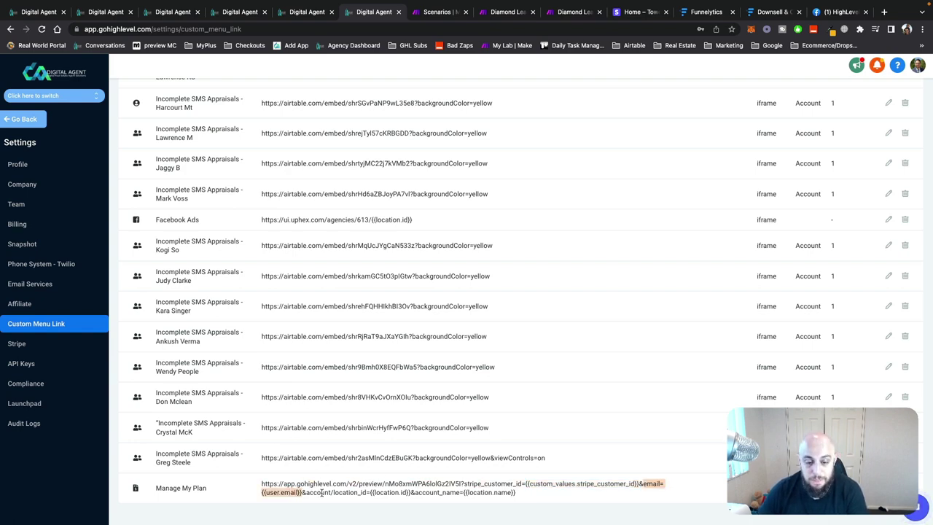
left_click_drag(305, 492, 372, 493)
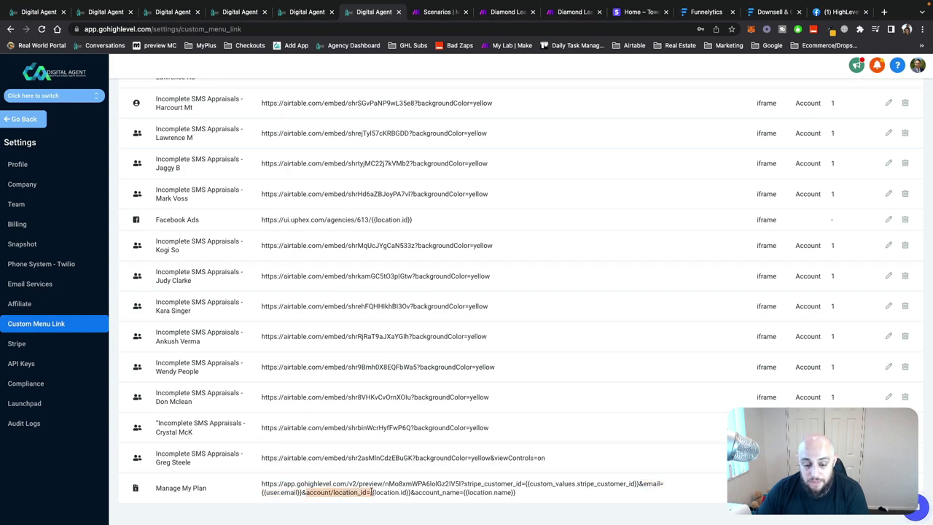
left_click(369, 492)
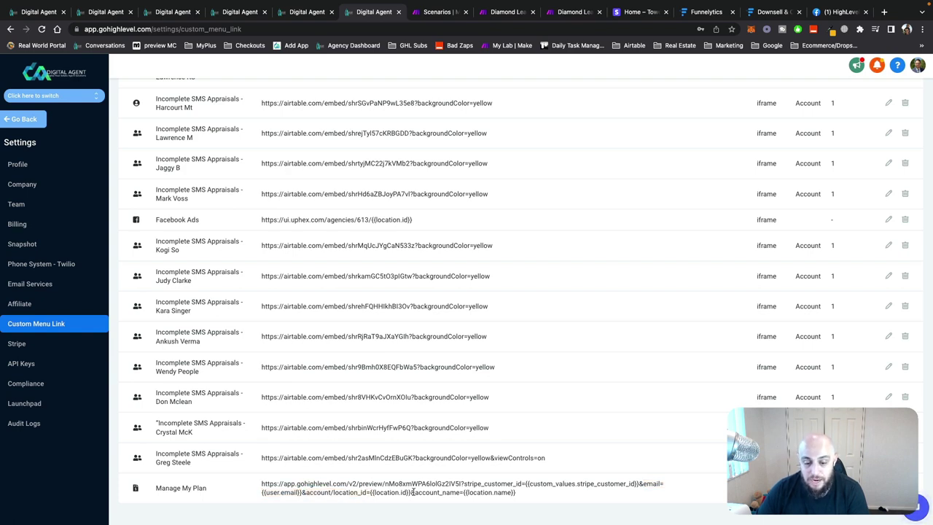
left_click_drag(420, 493, 534, 497)
left_click(532, 495)
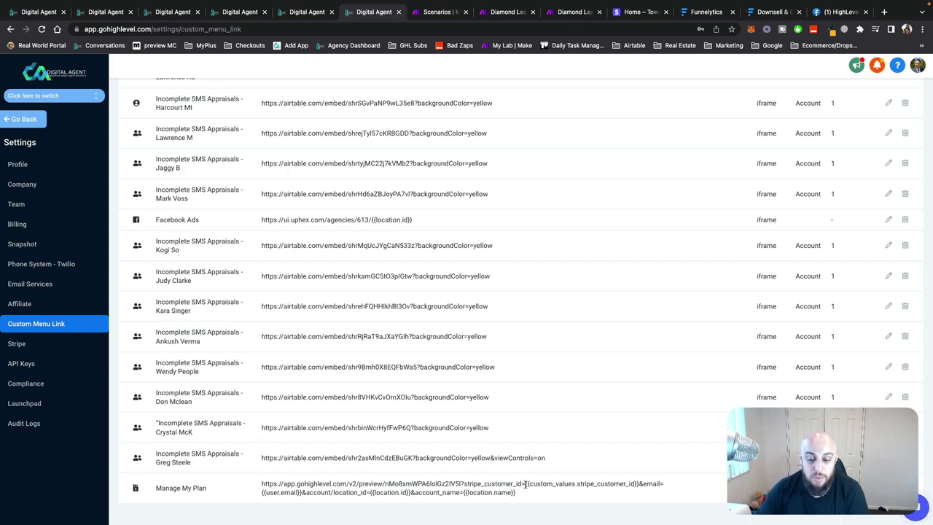
- Highlight the stripe_customer_id custom value and the remaining parameters of the Manage My Plan URL once more, and clear the selection
left_click_drag(525, 485, 625, 483)
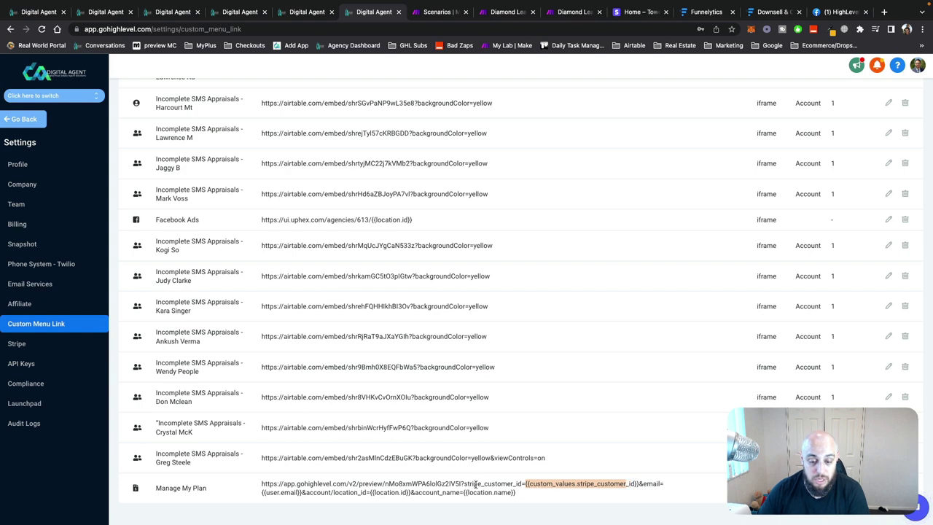
left_click_drag(464, 484, 640, 500)
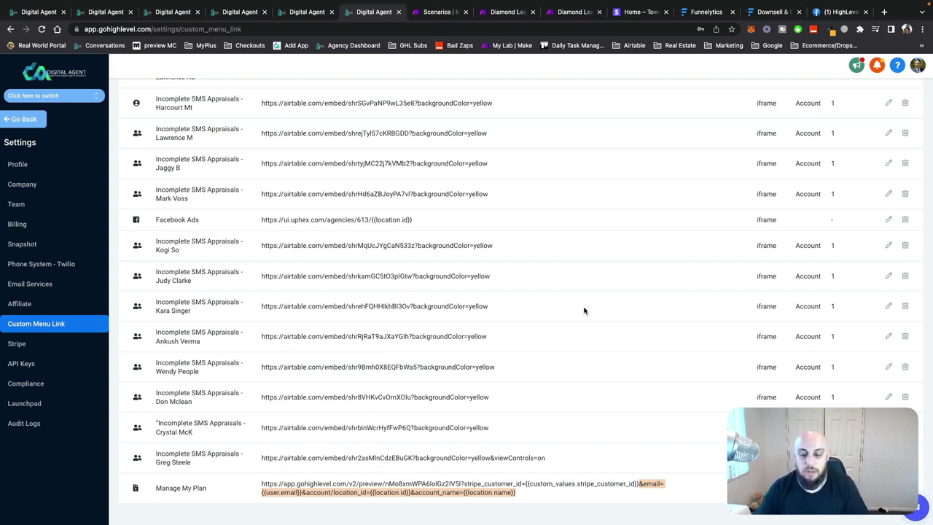
left_click_drag(637, 483, 181, 457)
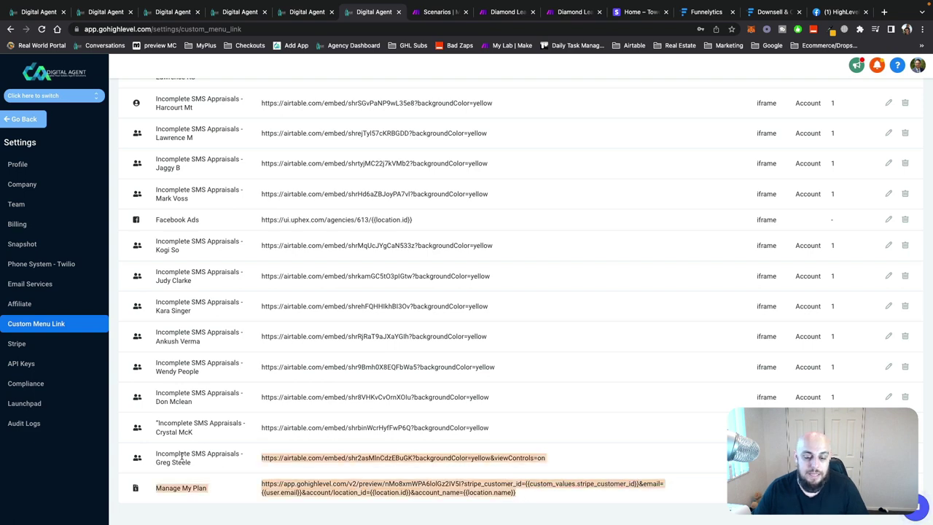
left_click(198, 465)
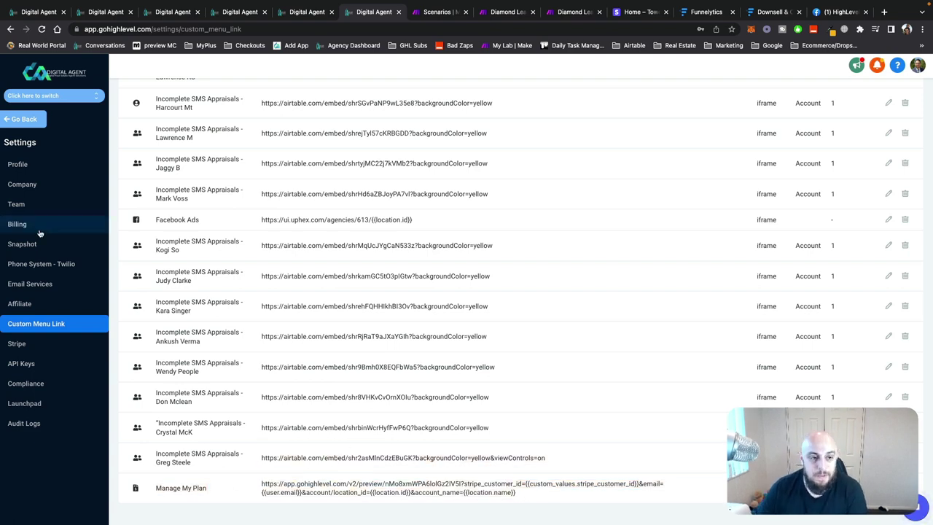
- Revisit the customer's sub-account dashboard, and switch to Make to view the Diamond Leads Cancellation scenario
left_click(303, 13)
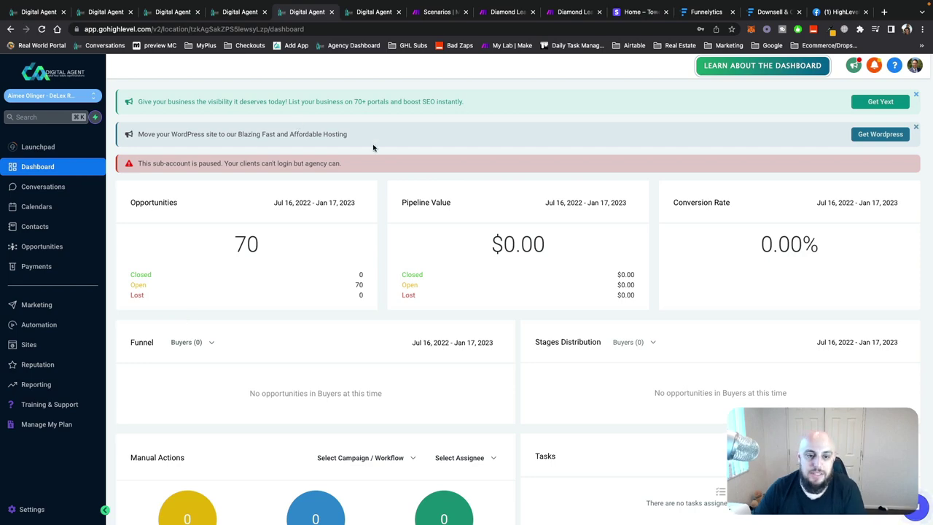
left_click(436, 13)
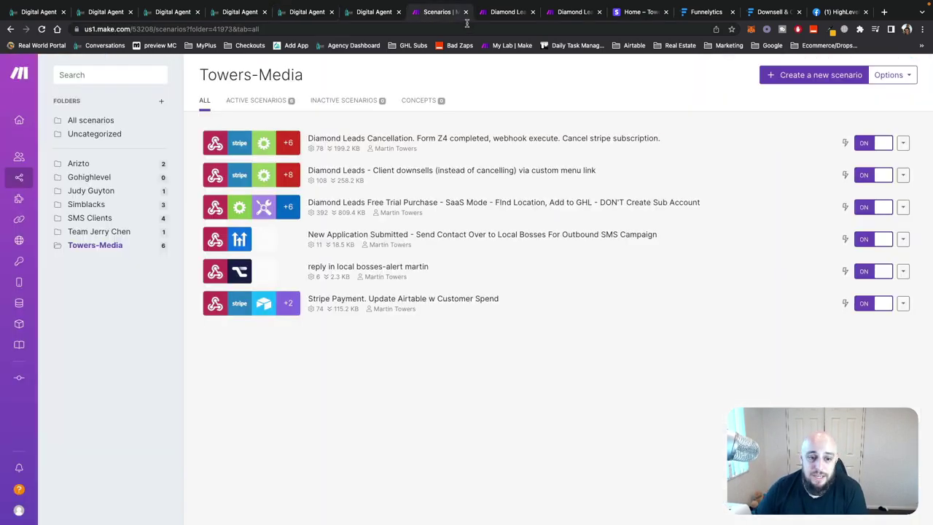
left_click(481, 17)
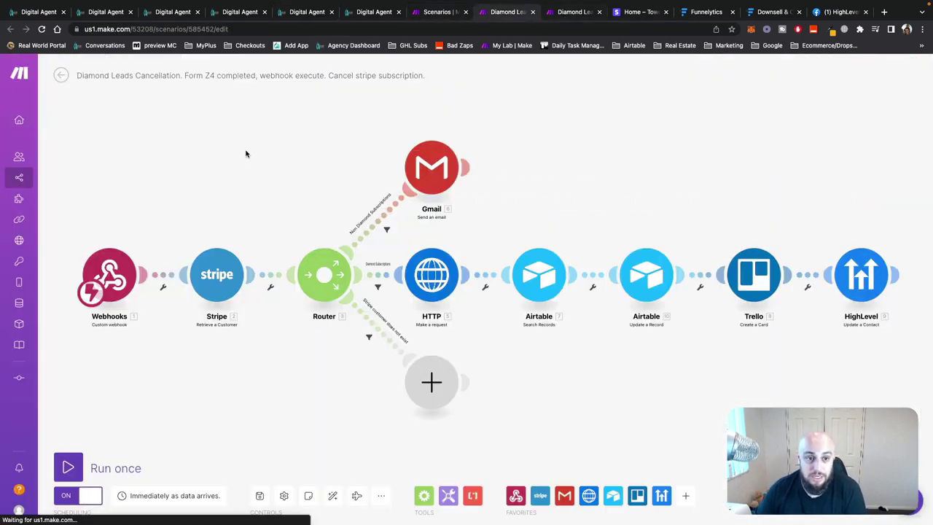
- Inspect the custom webhook and the Customer ID mapping in the Stripe Retrieve a Customer module, and close the settings without changes
left_click(117, 275)
left_click(350, 175)
left_click(216, 274)
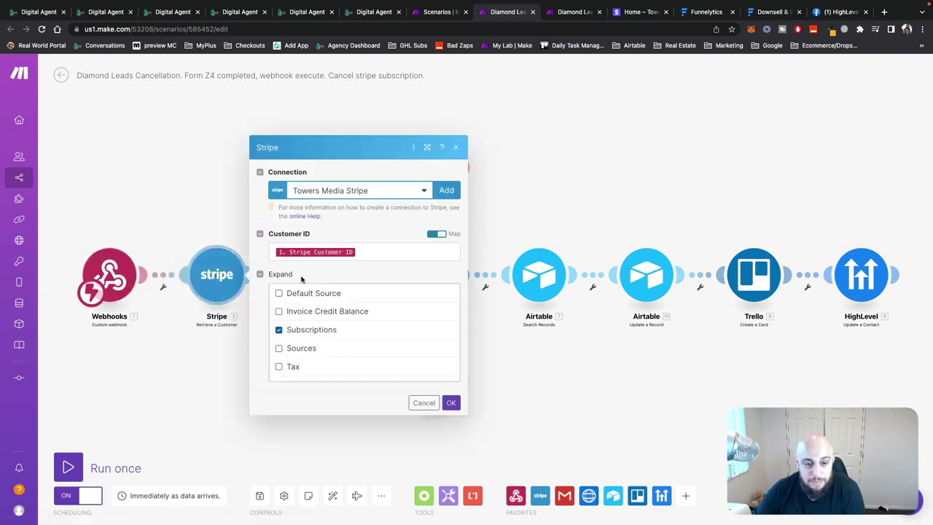
left_click(364, 252)
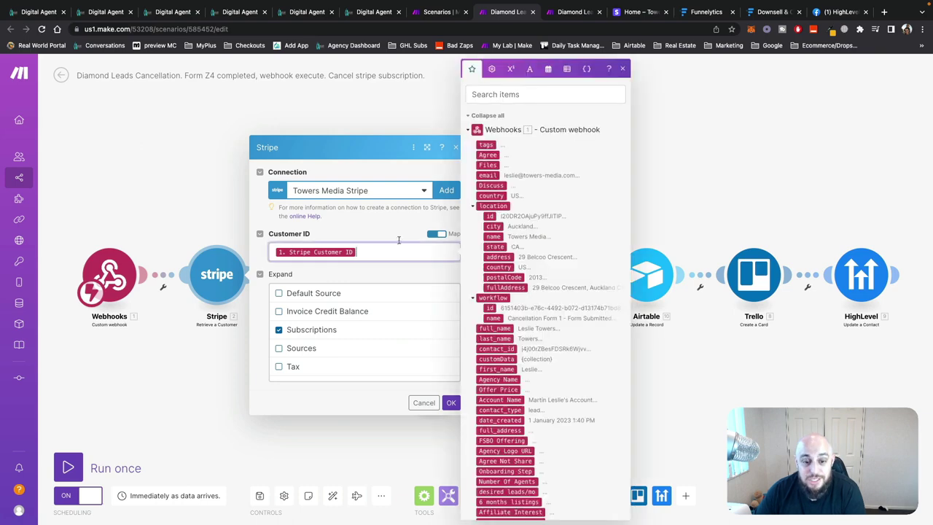
left_click(777, 163)
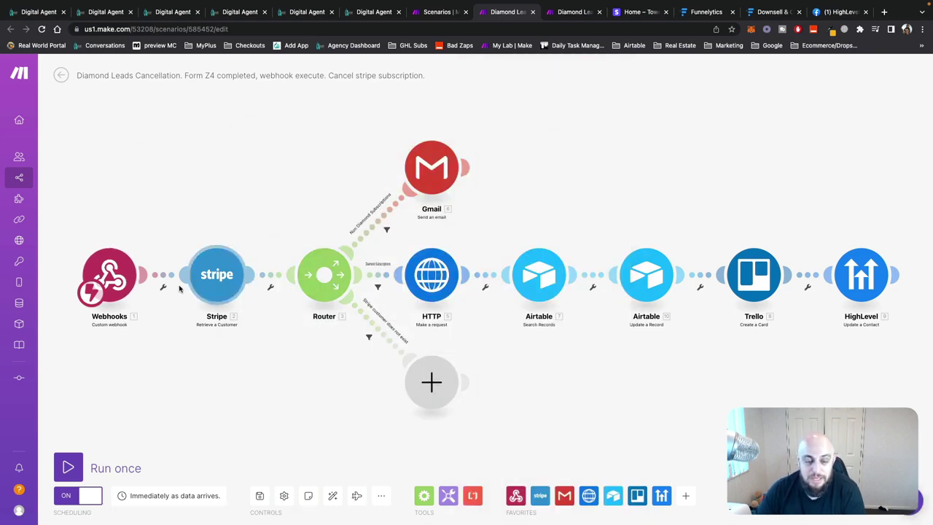
- Open the Diamond Subscriptions filter after the router and examine its first plan.product conditions
scroll(274, 314, "up", 1)
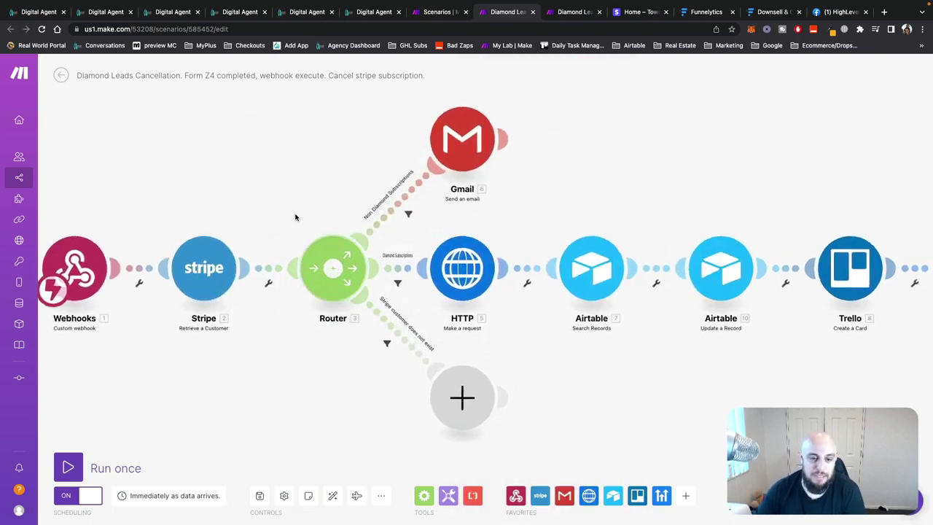
scroll(296, 215, "up", 1)
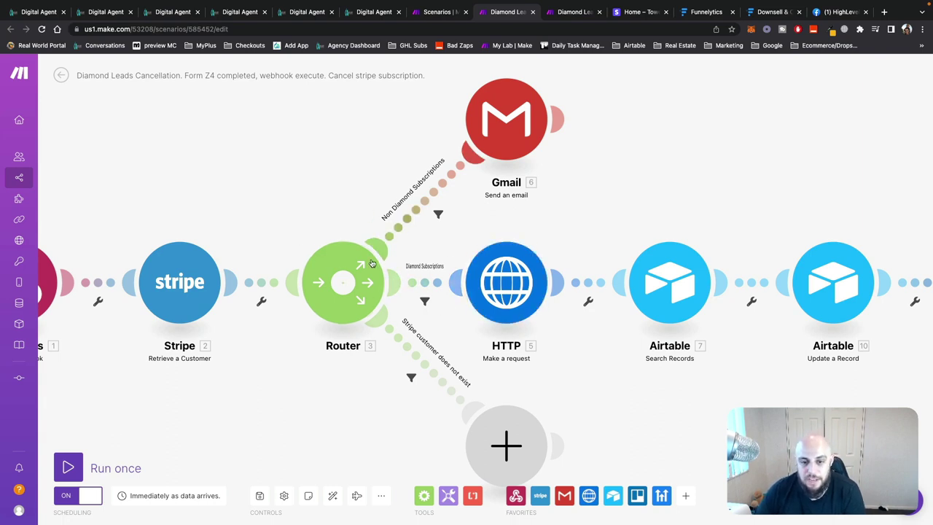
left_click(425, 283)
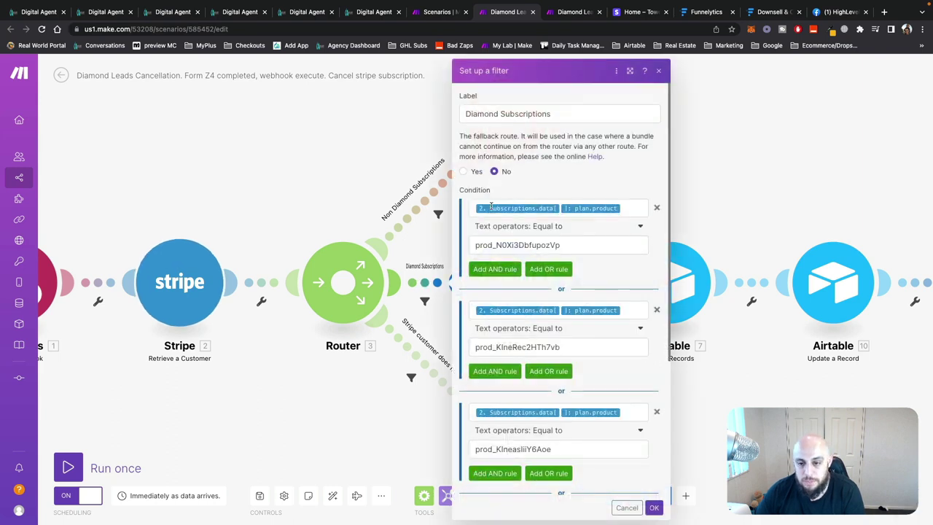
left_click(584, 246)
scroll(581, 262, "down", 1)
left_click(581, 277)
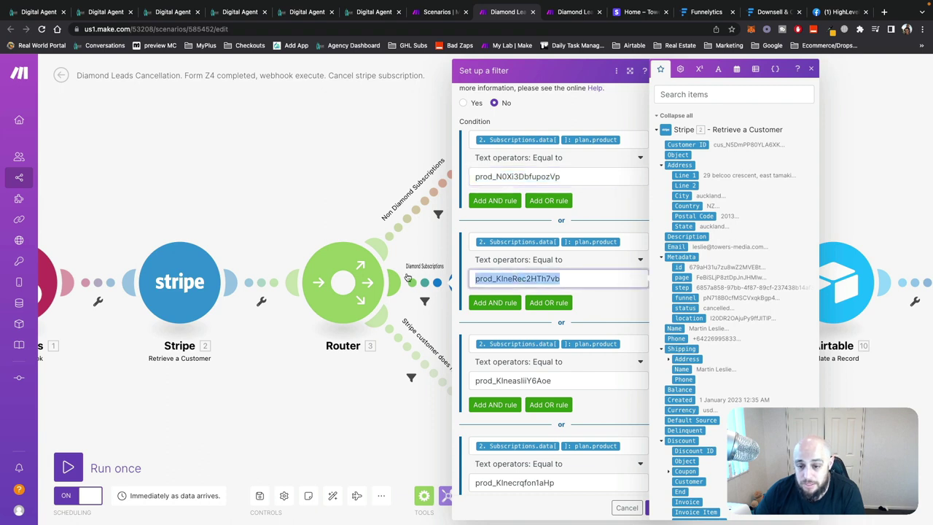
left_click(560, 268)
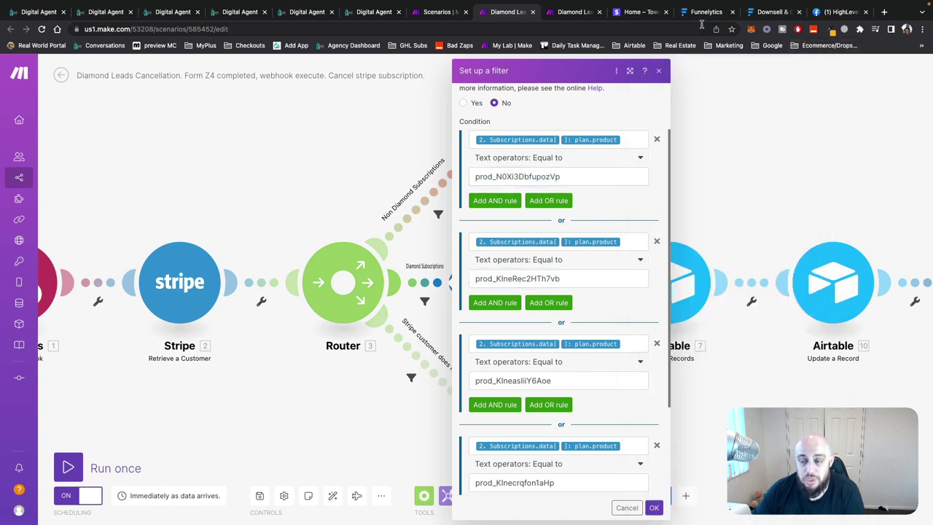
- Point out the product ID in the filter's second condition, review the remaining OR conditions, and close the filter without changes
left_click(587, 281)
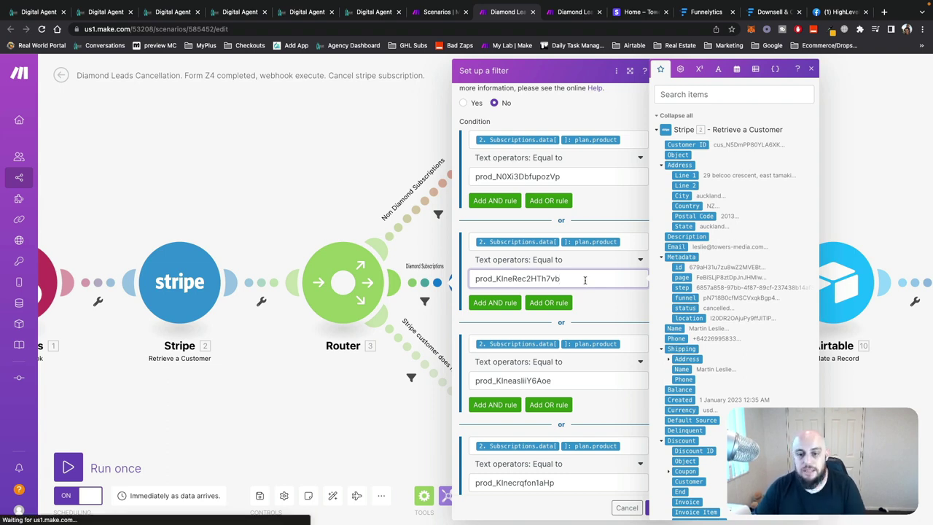
double_click(484, 280)
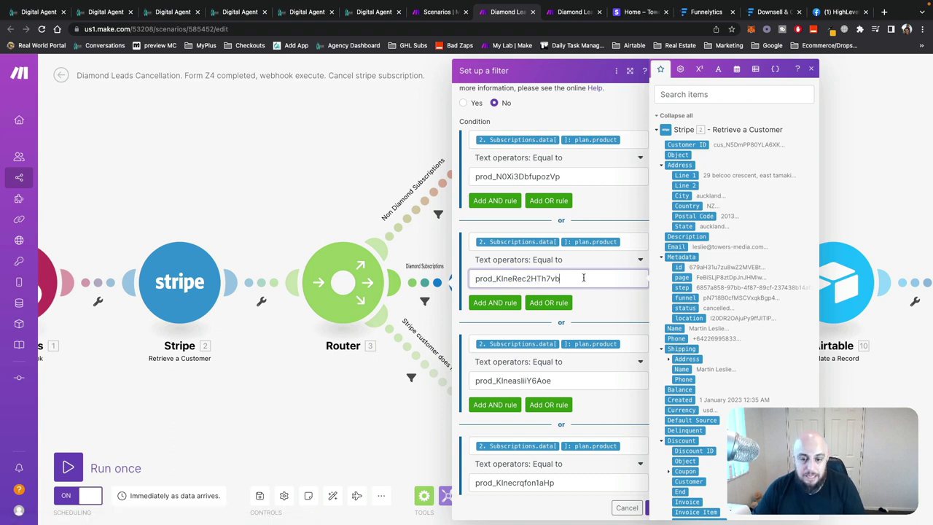
double_click(561, 279)
left_click(563, 279)
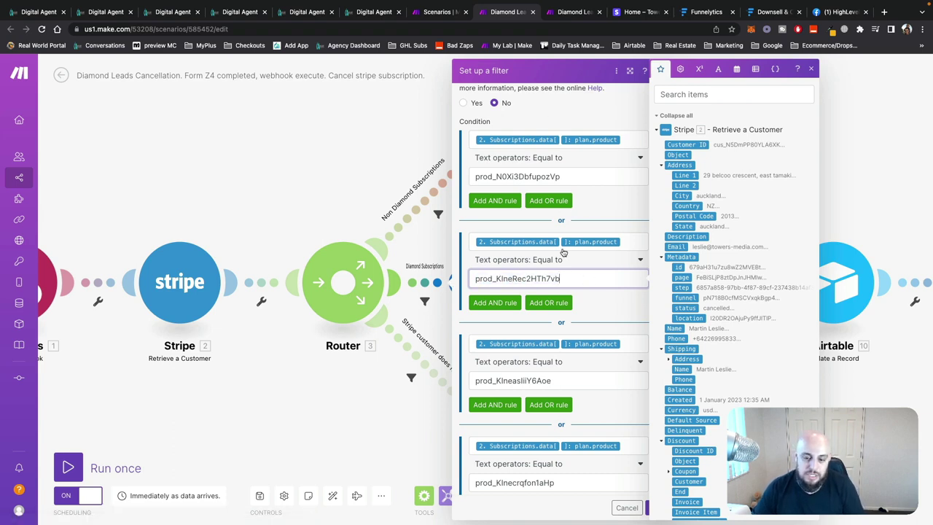
scroll(561, 252, "down", 3)
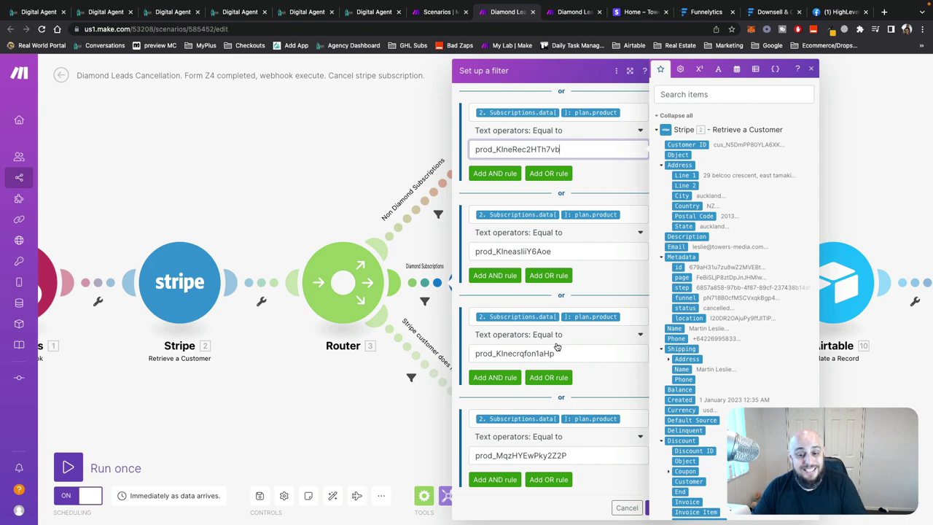
left_click(313, 223)
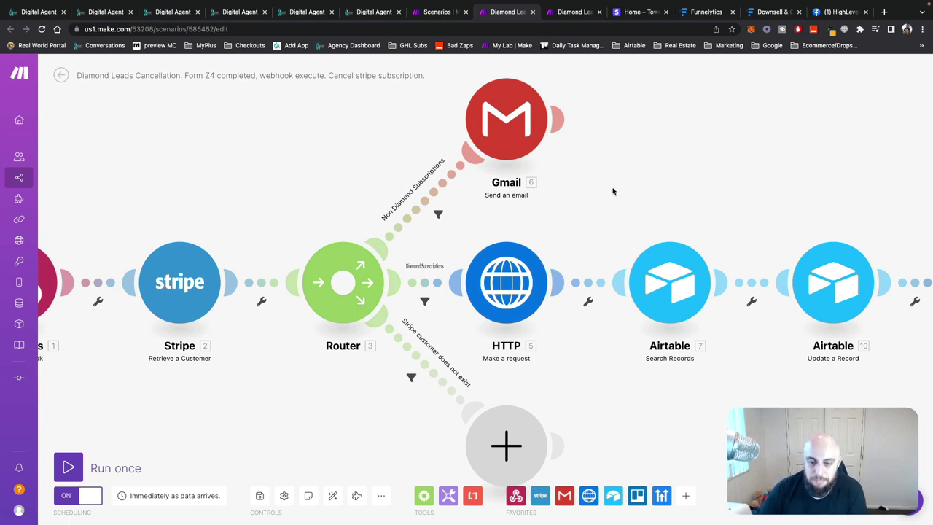
- Open the HTTP Make a request module and examine its DELETE request URL, highlighting the Stripe subscriptions endpoint and the mapped subscription ID
scroll(613, 190, "down", 1)
left_click_drag(614, 190, 439, 189)
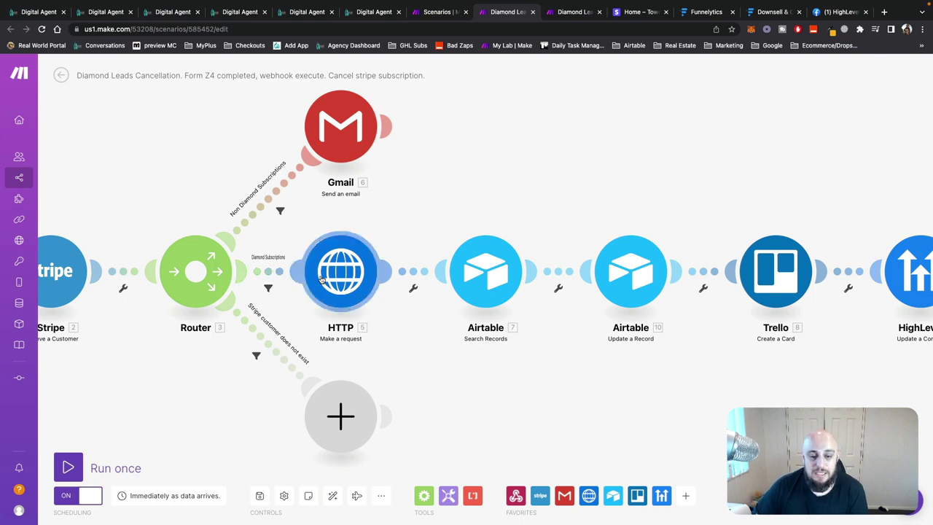
left_click(351, 280)
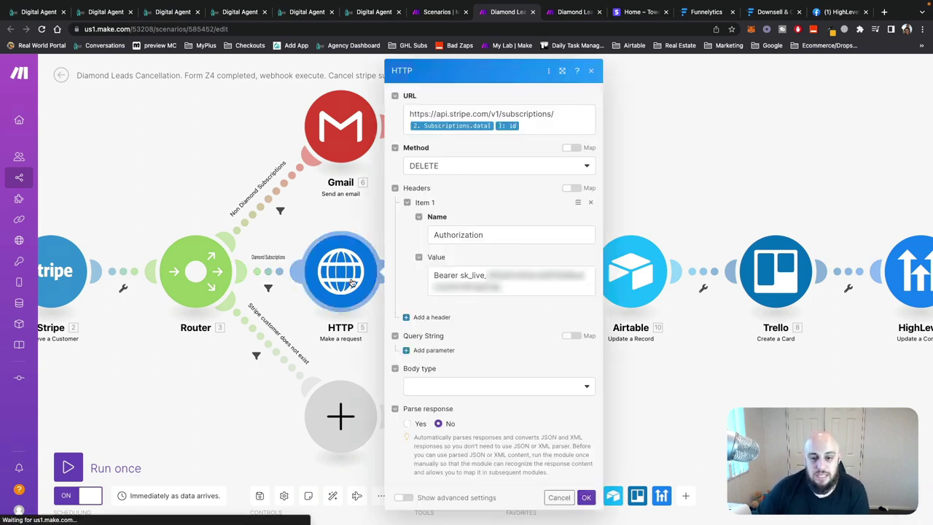
left_click(456, 113)
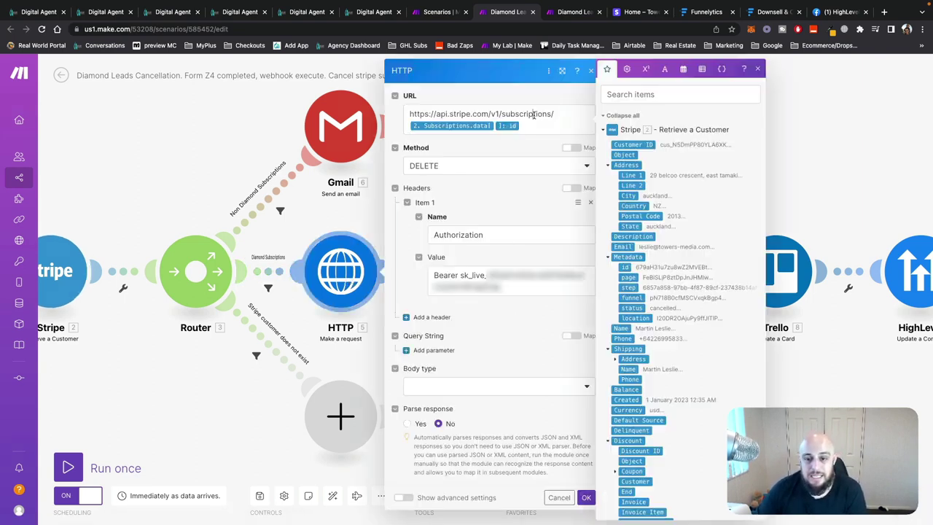
left_click_drag(569, 114, 412, 105)
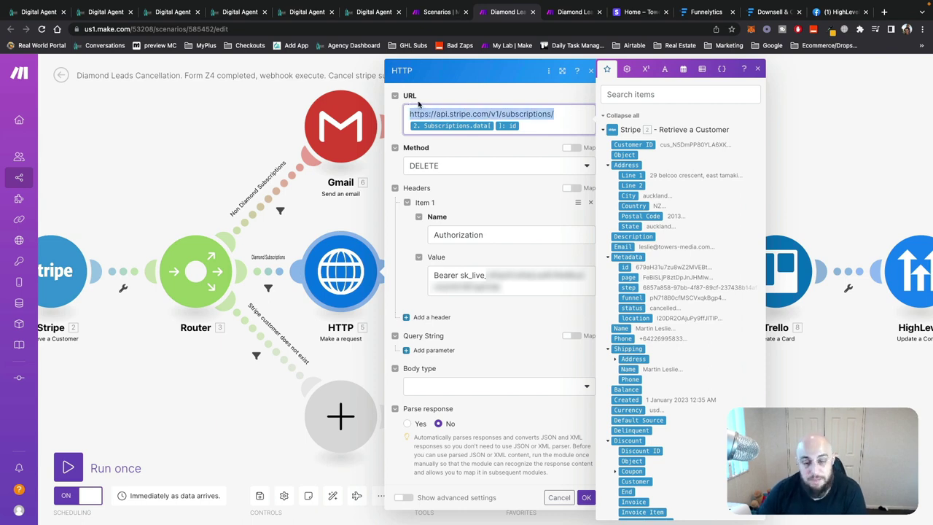
key("Left")
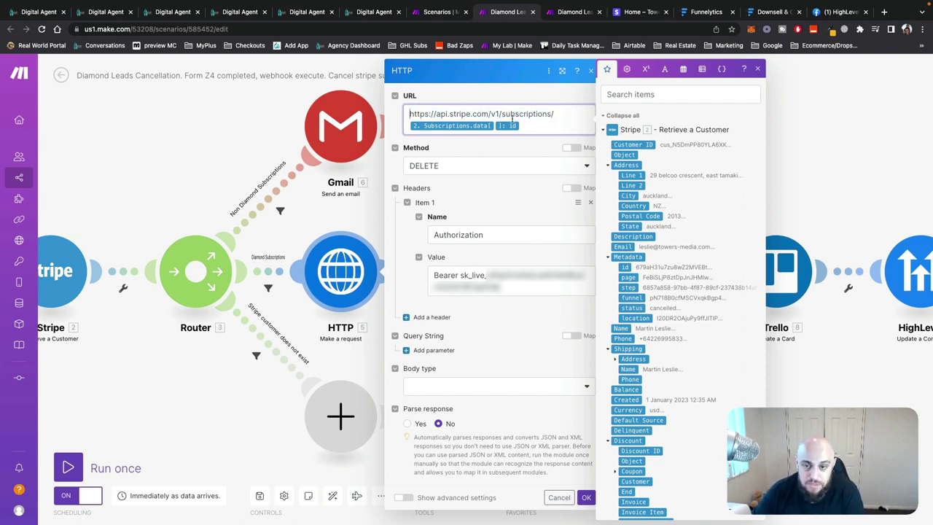
left_click_drag(560, 114, 400, 114)
left_click(541, 127)
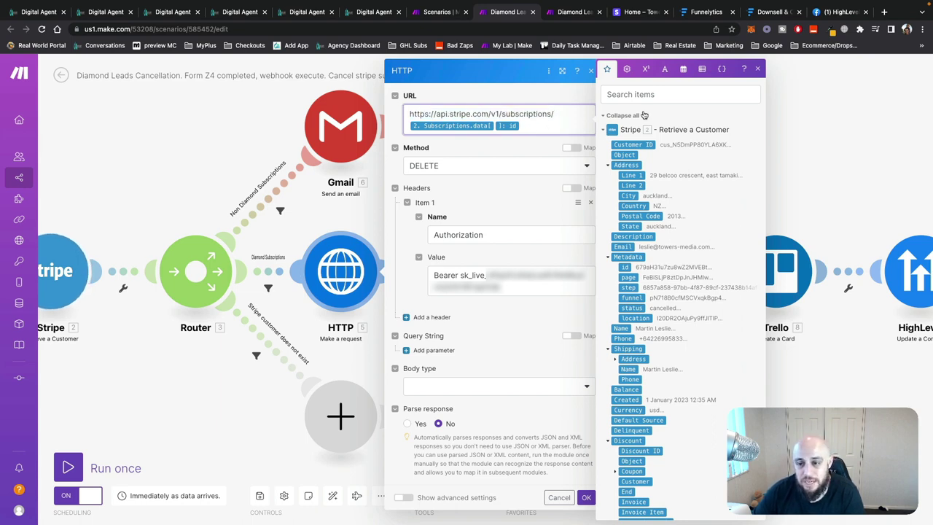
left_click(474, 127)
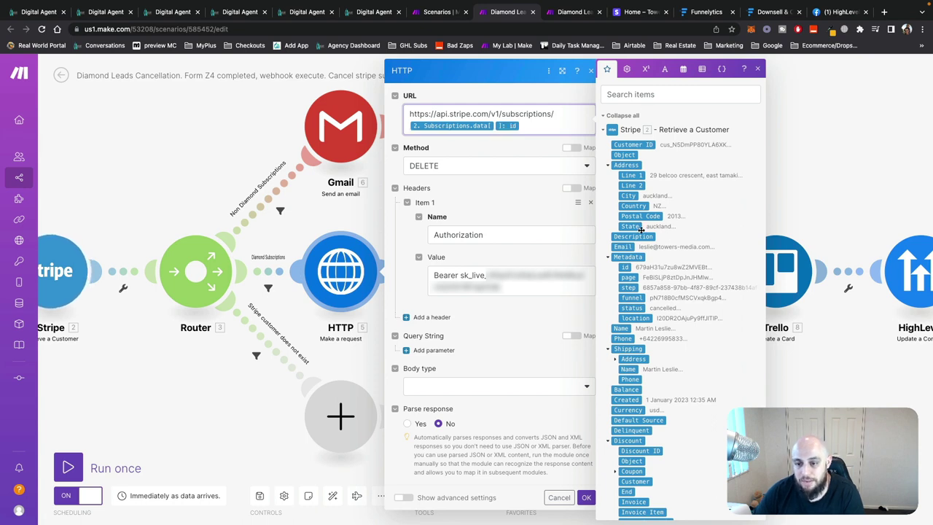
- Look through the Stripe mapping items and search them for "subscription" to find the source of the subscription ID in the request URL
left_click_drag(61, 237, 155, 239)
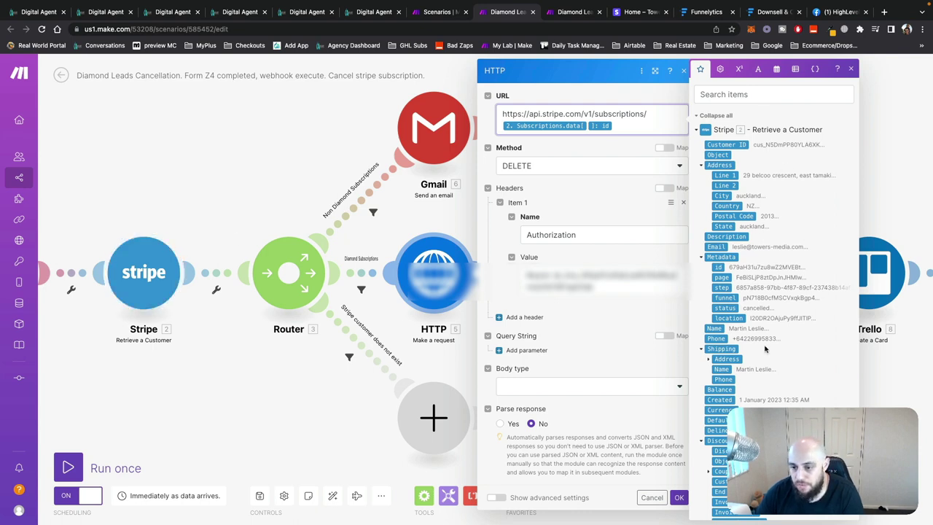
double_click(518, 126)
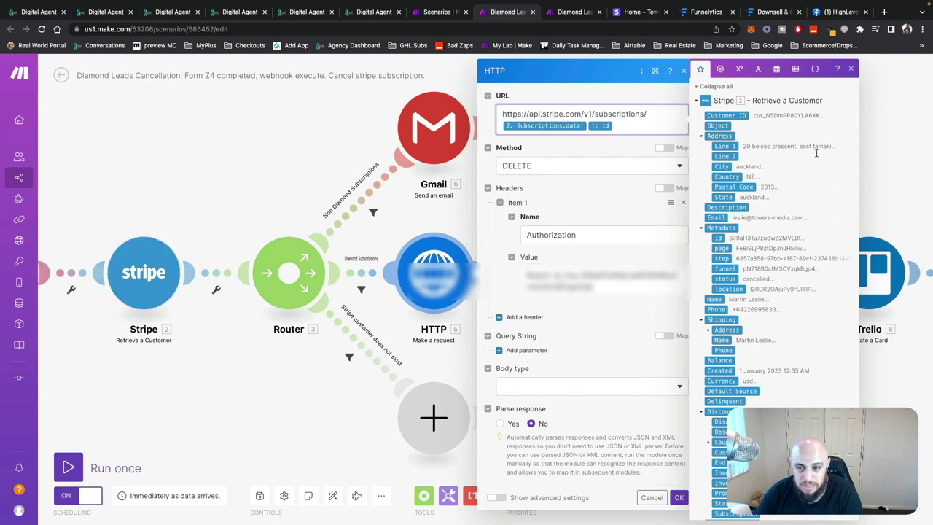
scroll(738, 204, "down", 3)
scroll(738, 204, "down", 10)
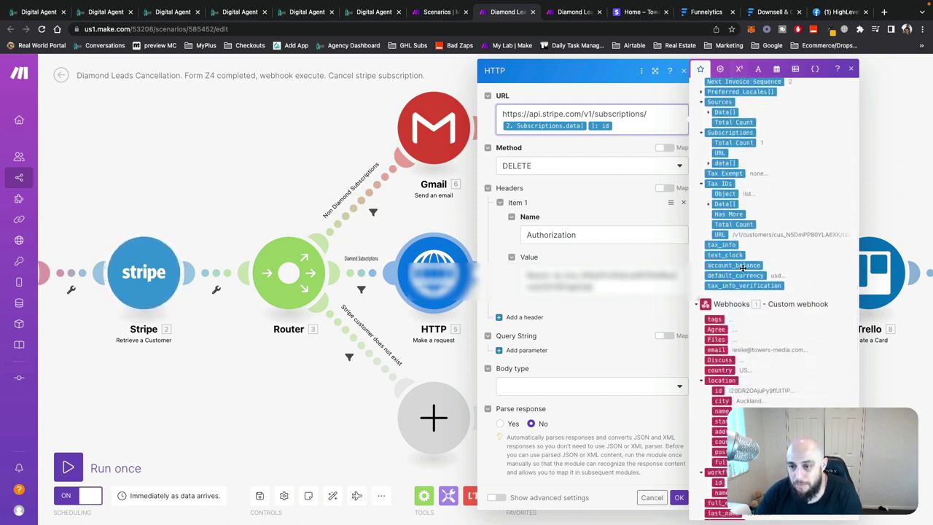
scroll(741, 246, "up", 4)
scroll(741, 246, "up", 5)
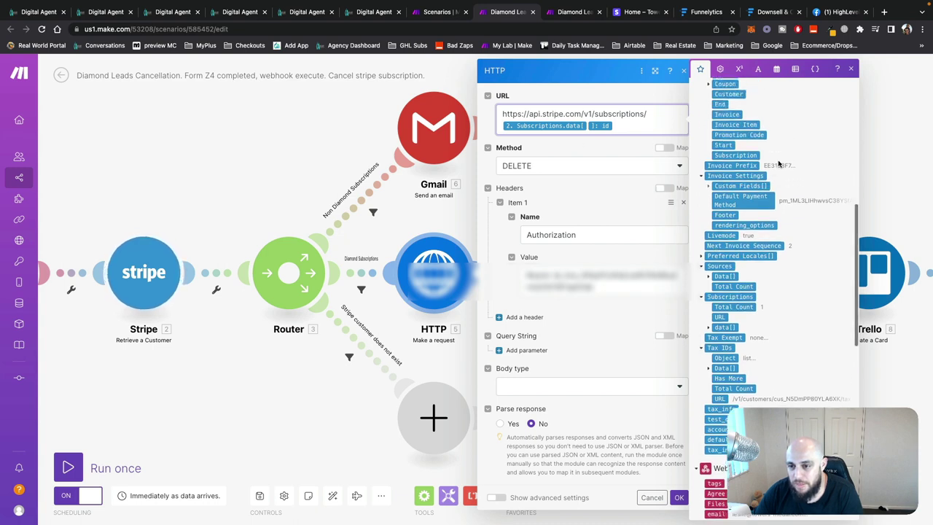
scroll(752, 157, "up", 7)
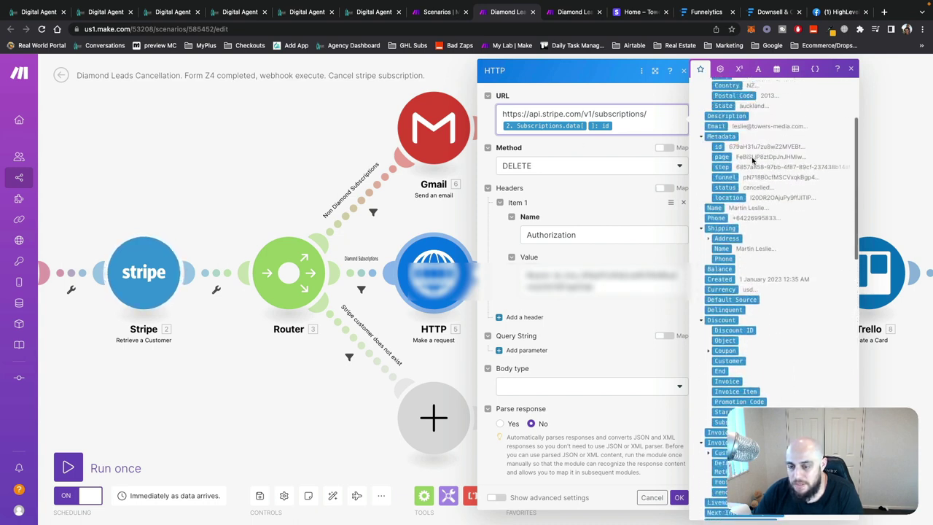
left_click(736, 88)
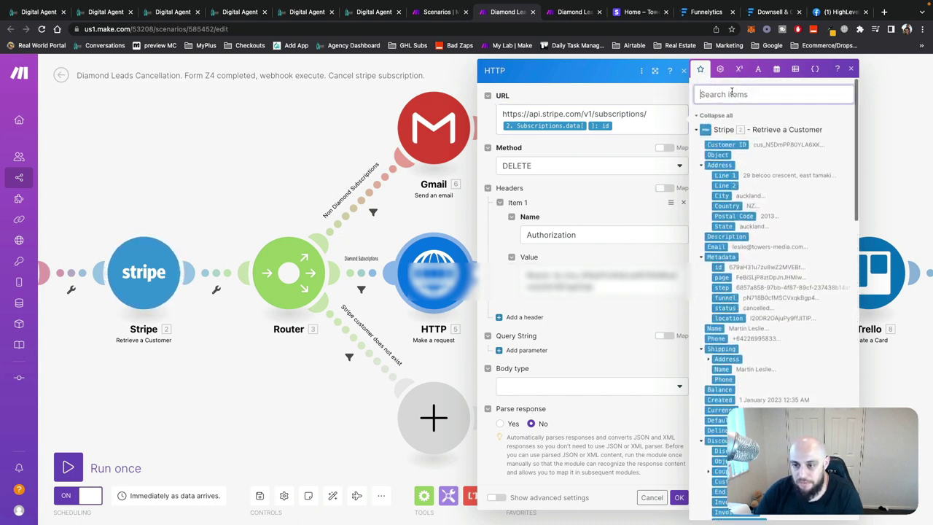
type("subscription")
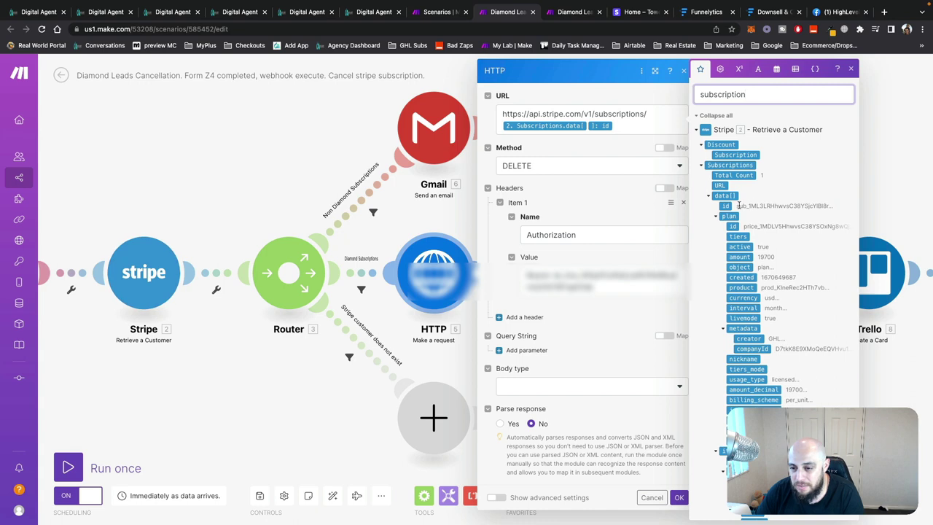
left_click(657, 111)
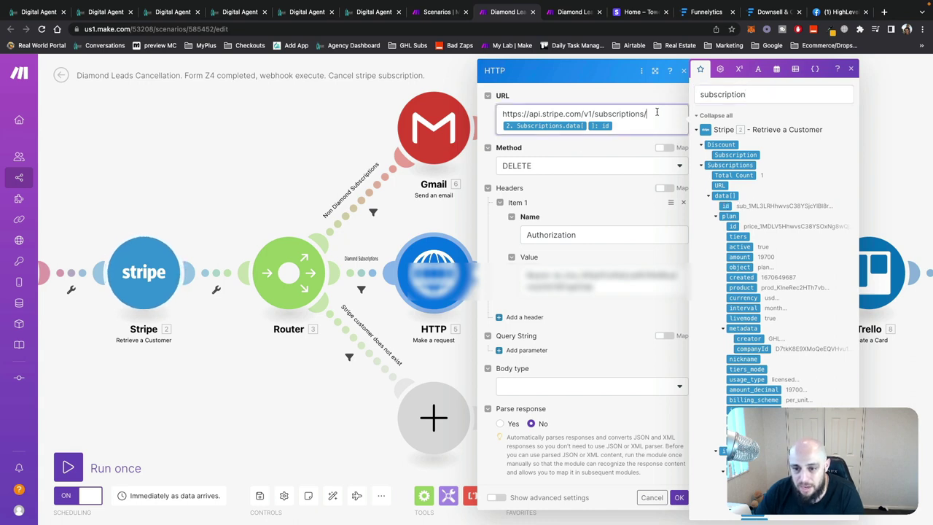
- Highlight the Stripe subscriptions endpoint in the HTTP module's request URL and close the mapping items
left_click_drag(650, 113, 498, 109)
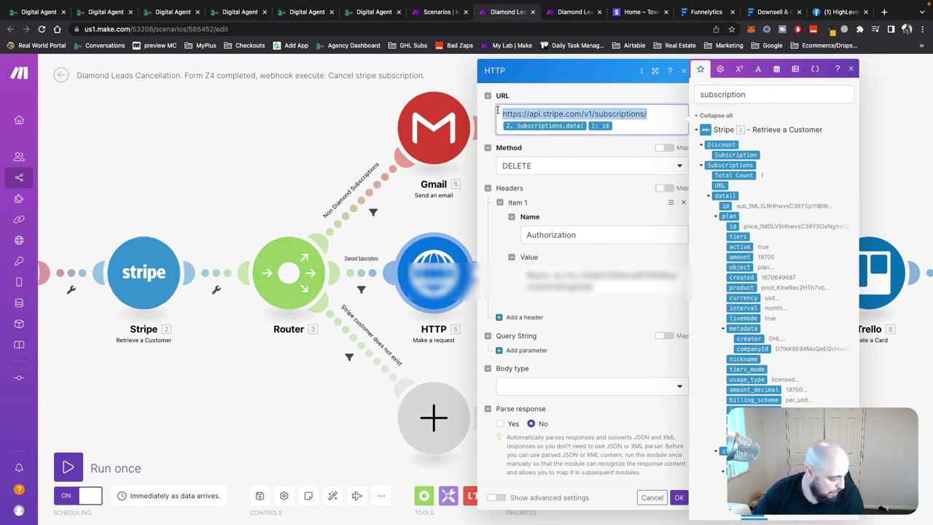
left_click(626, 97)
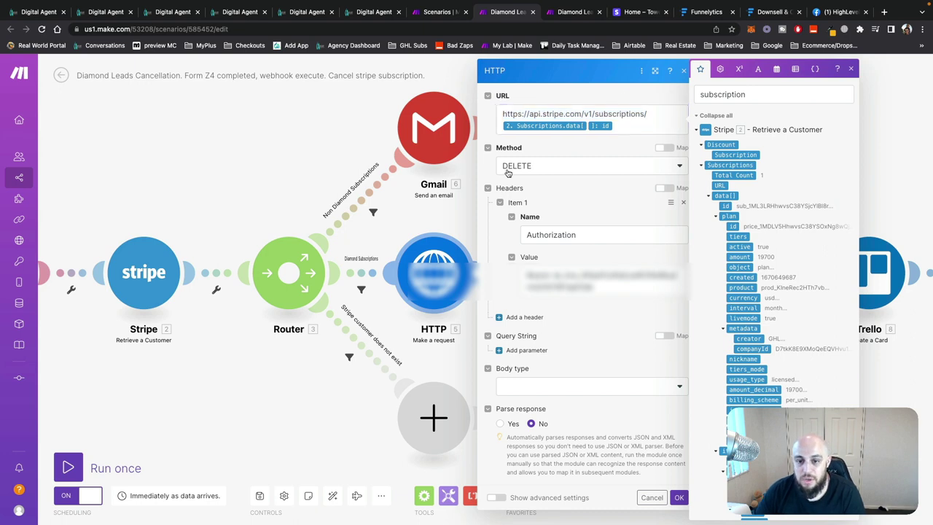
left_click(850, 69)
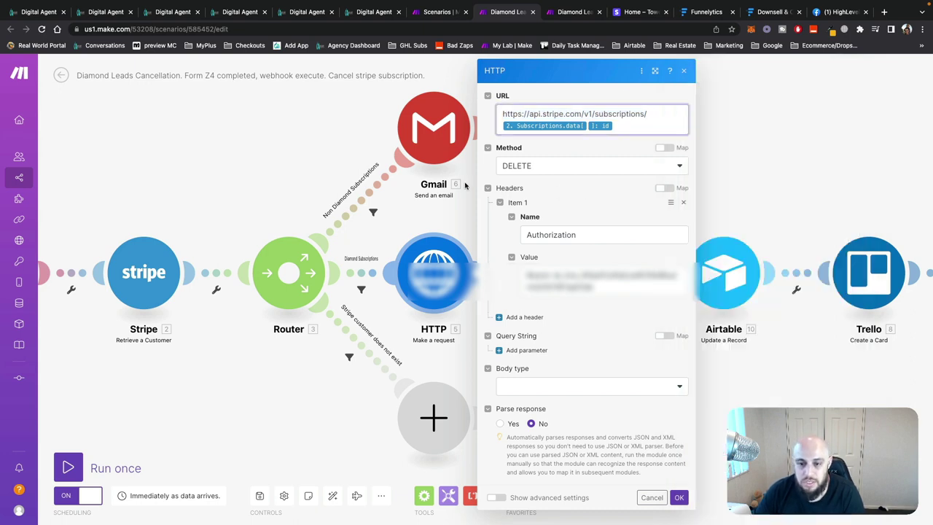
- Examine the Authorization header of the HTTP request, highlighting the word Bearer and the Stripe secret key in its value
double_click(569, 235)
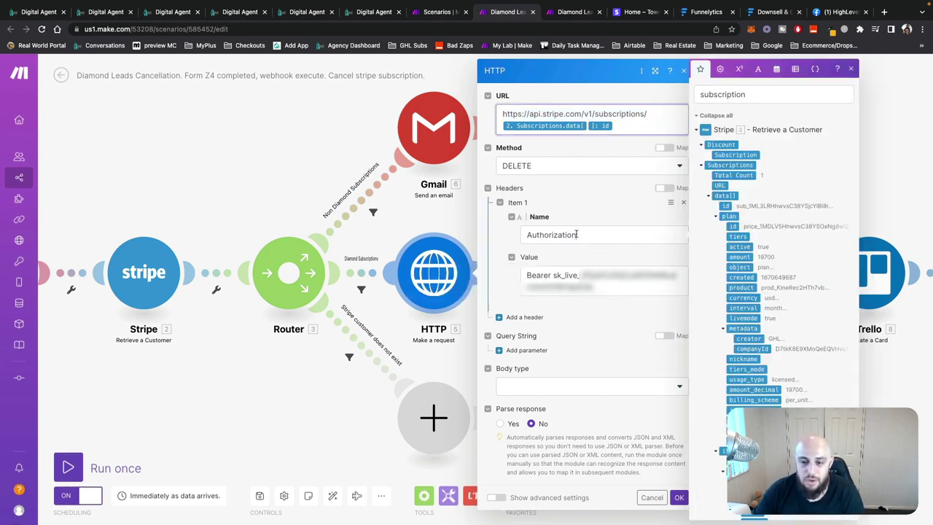
left_click(496, 248)
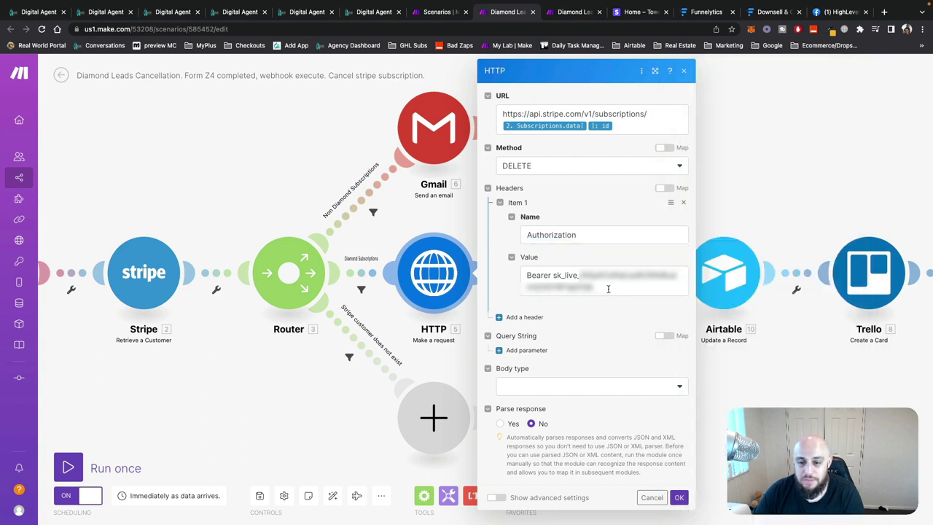
double_click(552, 275)
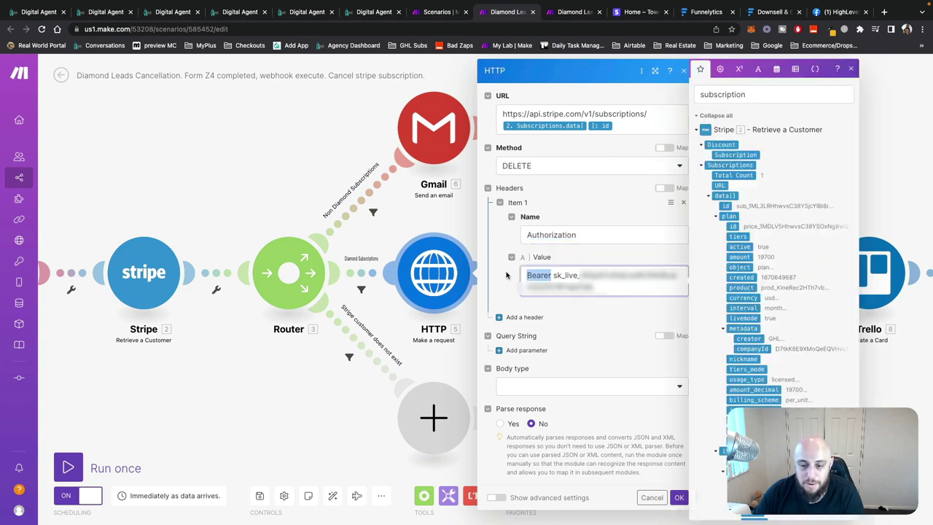
left_click(554, 275)
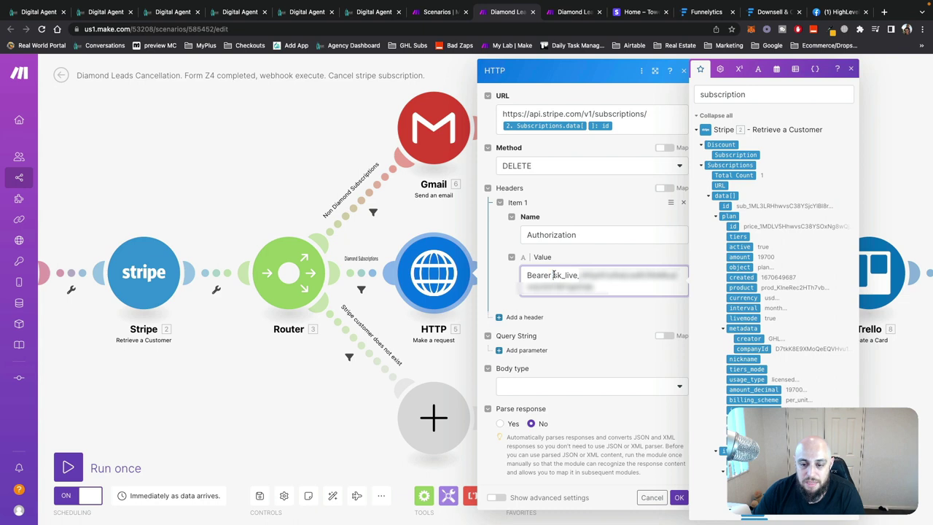
left_click_drag(554, 275, 601, 289)
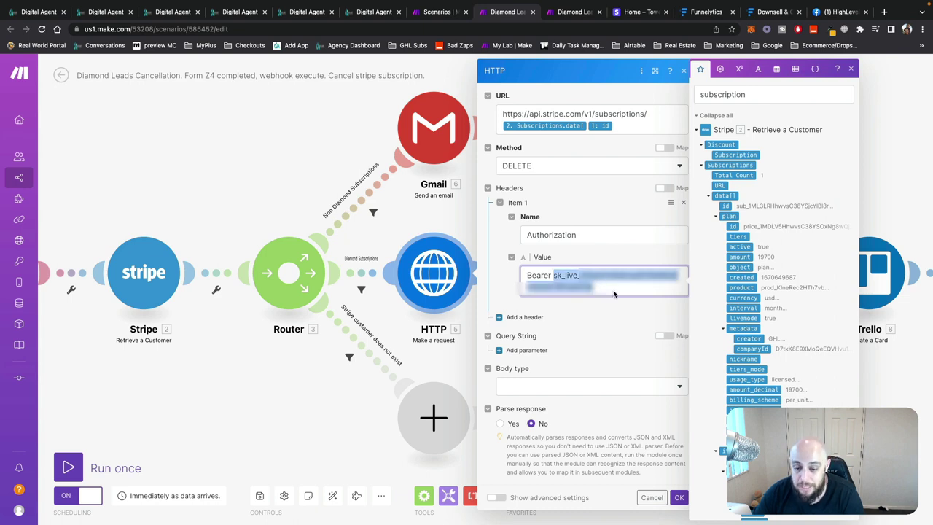
left_click(604, 303)
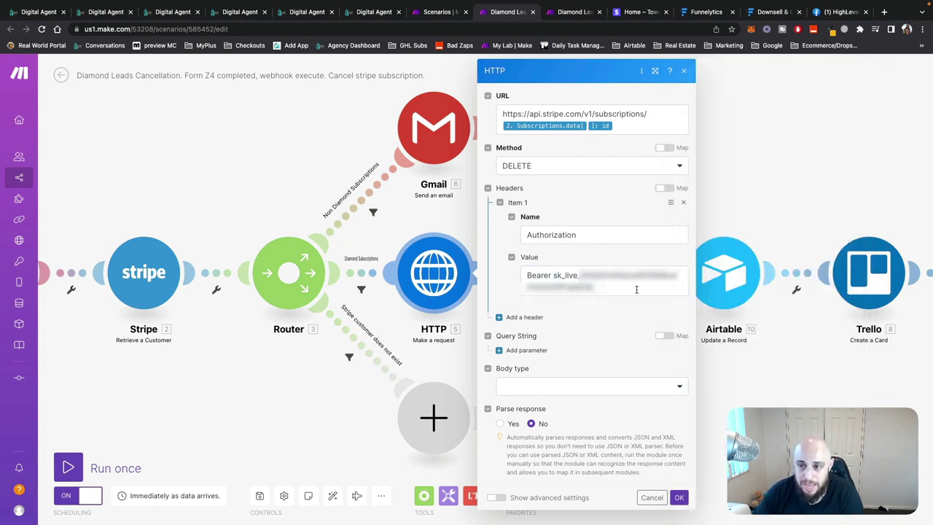
- Switch to the Stripe dashboard, search for "api keys", and open the Developers API keys page
left_click(625, 13)
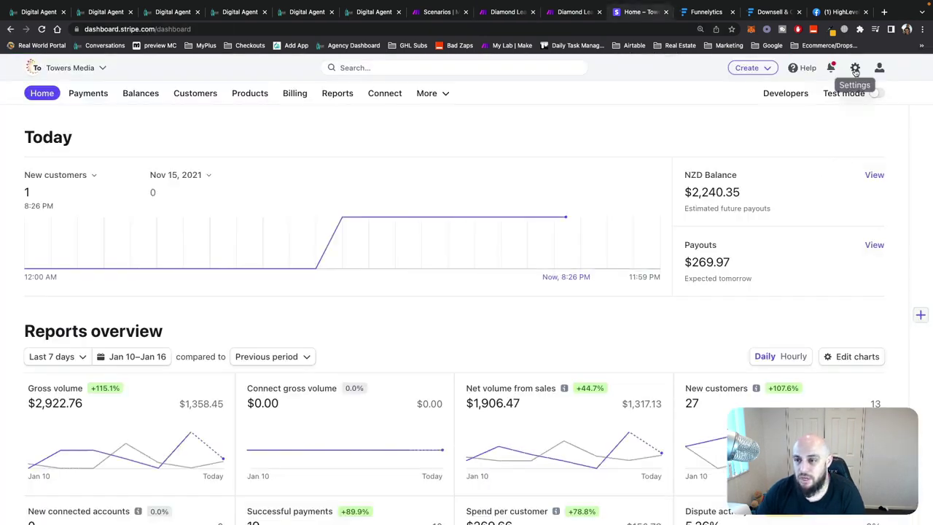
left_click(393, 67)
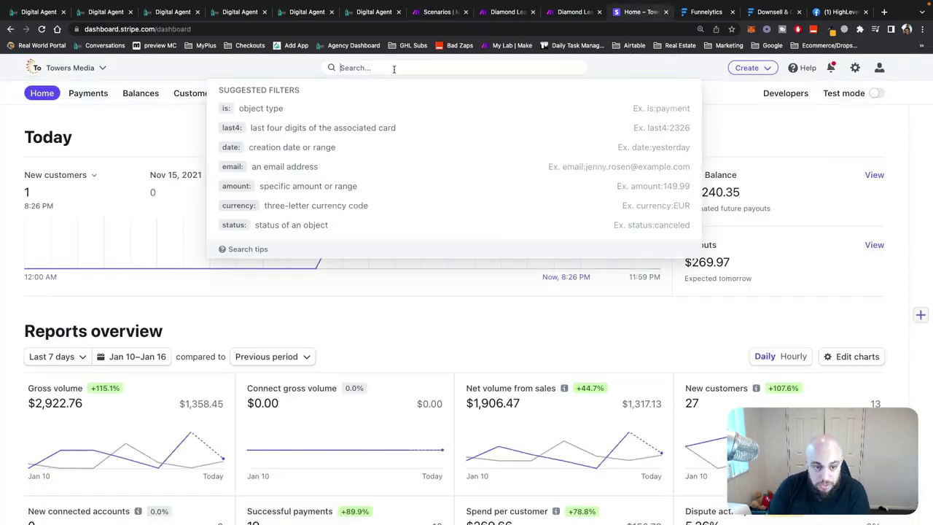
type("api keys")
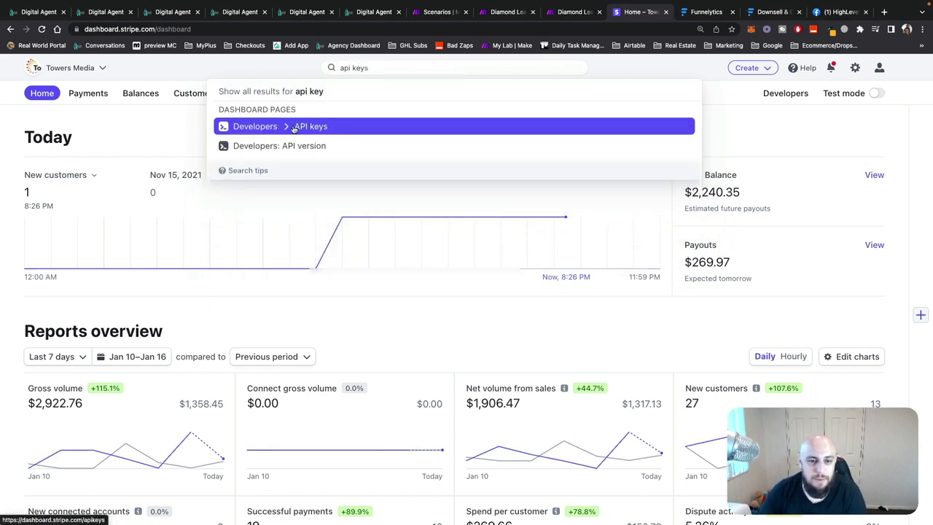
left_click(298, 126)
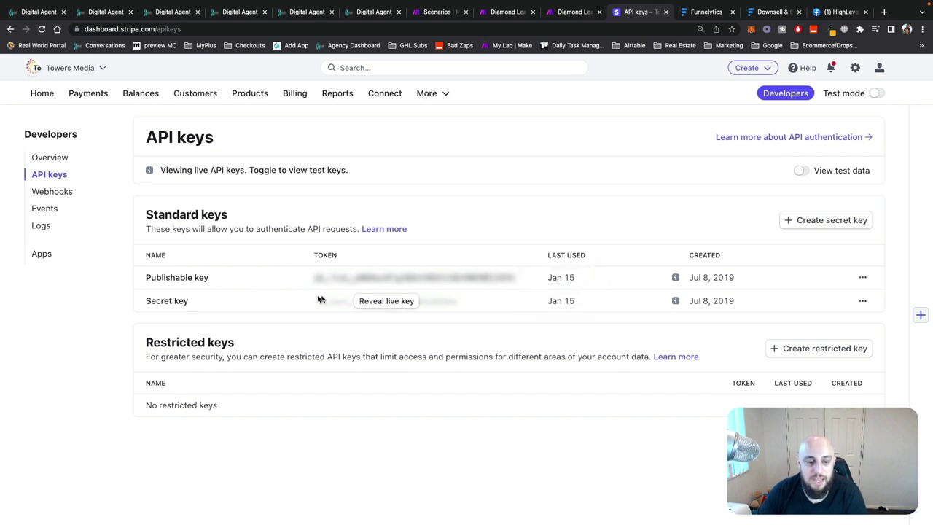
- Return to the Diamond Leads Cancellation scenario in Make and confirm the HTTP module's settings
left_click(572, 12)
left_click(508, 11)
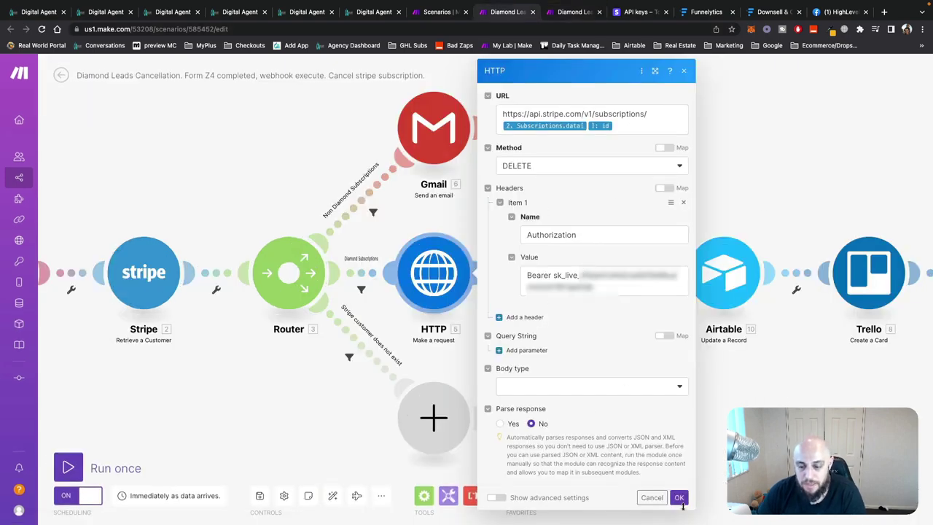
left_click(680, 501)
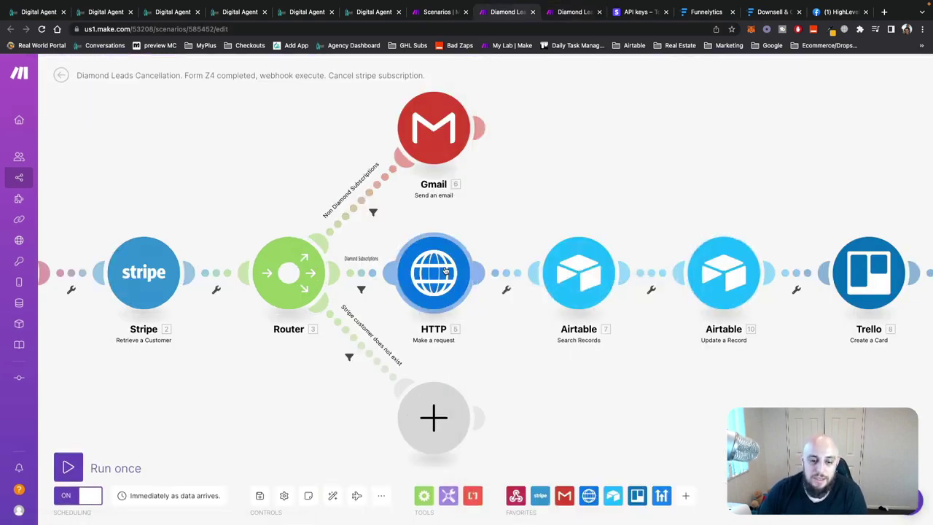
- Review the Airtable and Trello modules after the HTTP request, and check the Contact ID mapping in the HighLevel Update a Contact module
scroll(514, 218, "down", 3)
left_click_drag(571, 195, 505, 173)
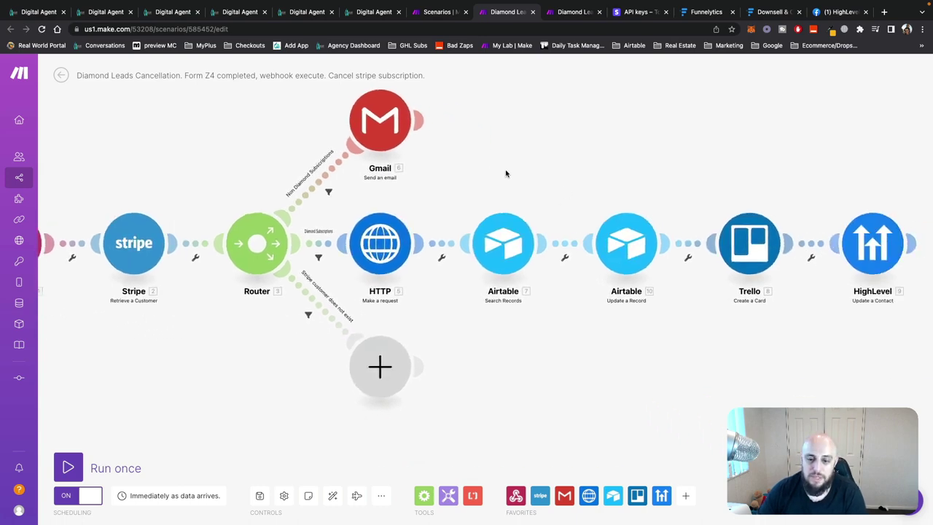
left_click_drag(441, 179, 350, 203)
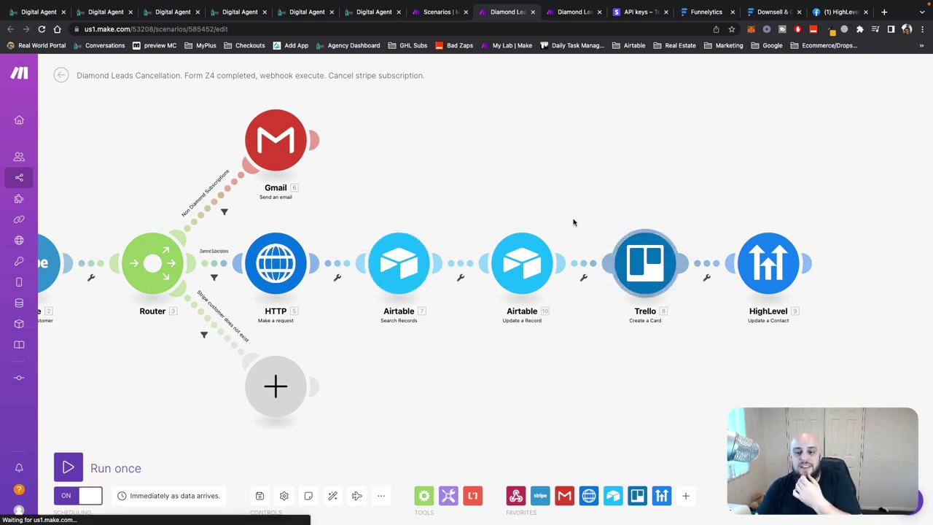
scroll(604, 235, "left", 3)
scroll(595, 246, "right", 5)
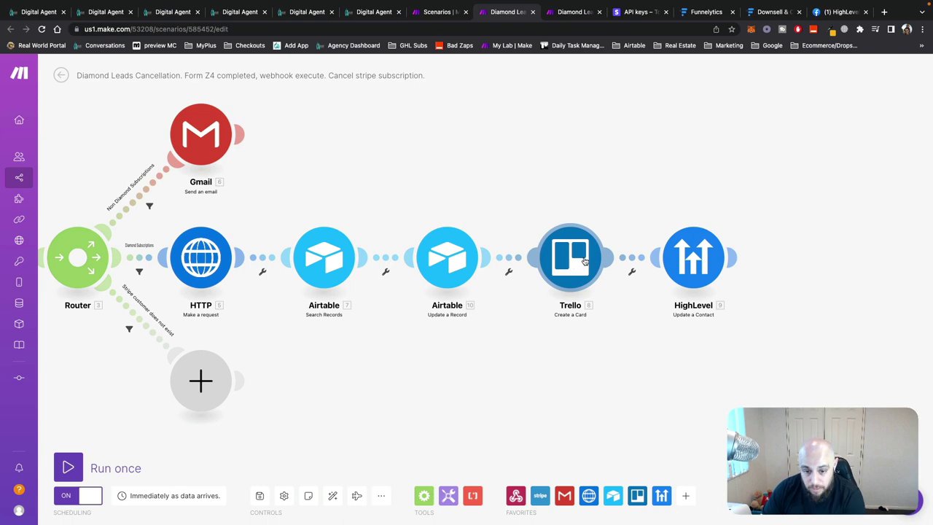
scroll(593, 340, "right", 2)
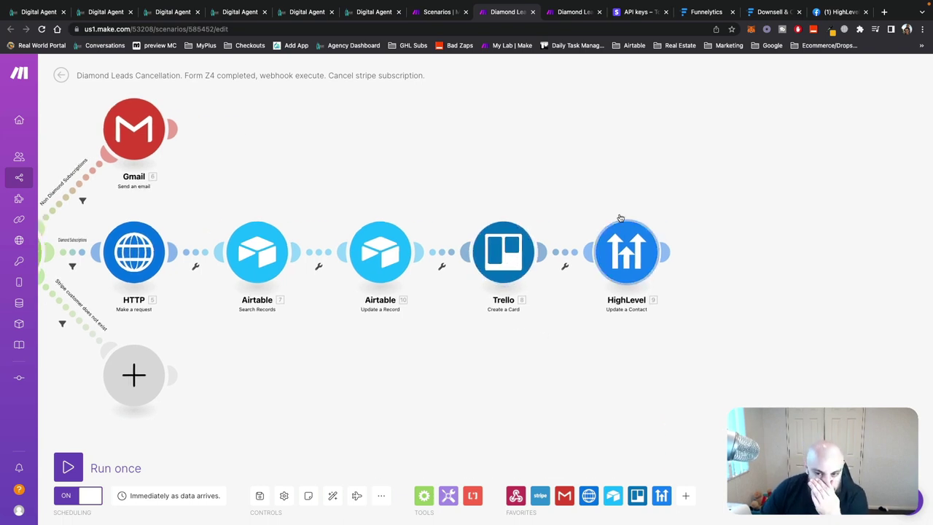
left_click(635, 265)
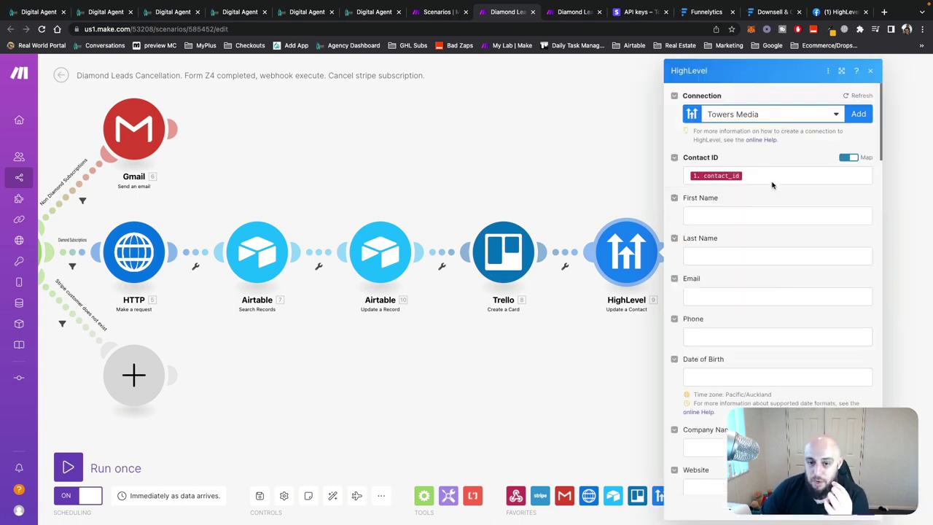
left_click(471, 151)
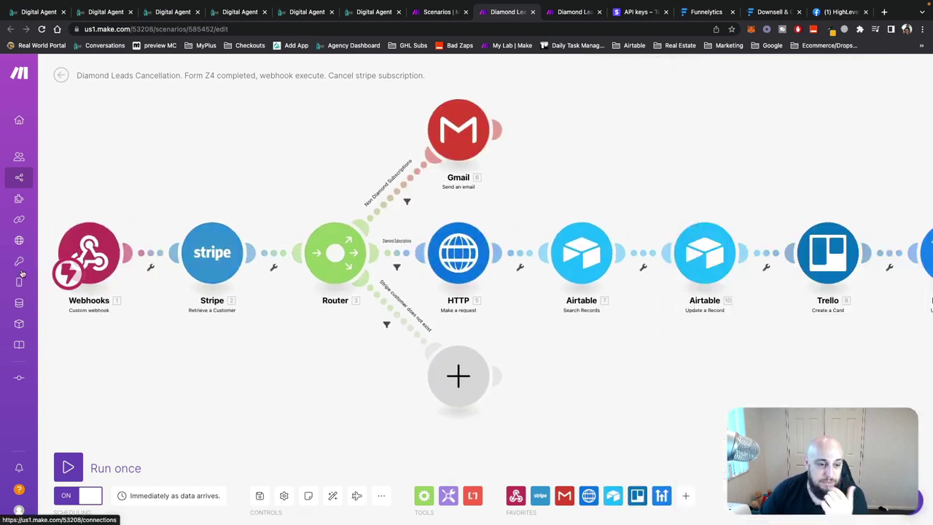
- Reopen the HighLevel Update a Contact module, locate the diamond cancelled tag in its tag list, and close the module
left_click_drag(833, 208, 535, 183)
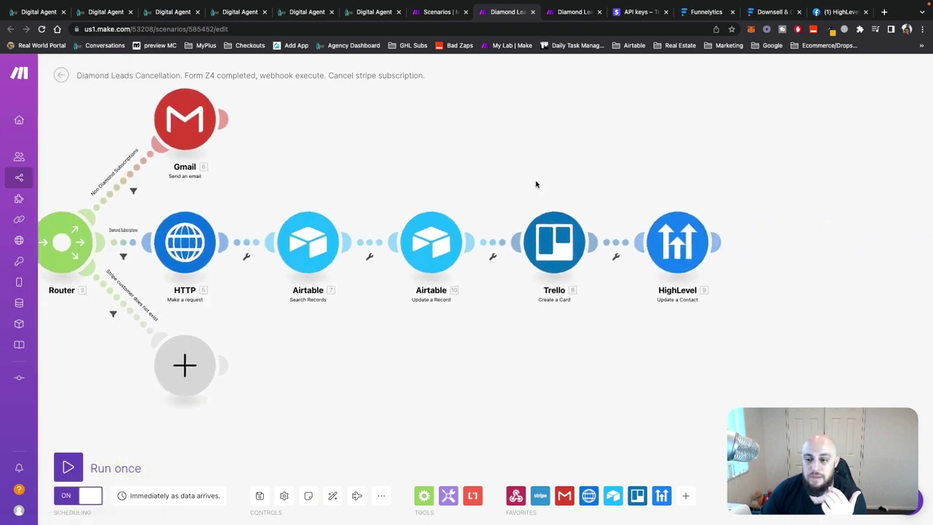
left_click(685, 243)
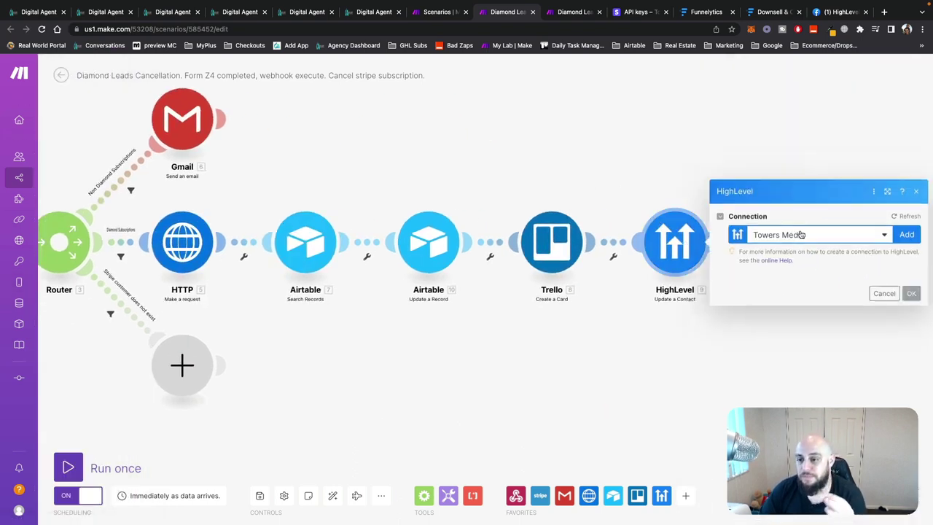
scroll(802, 282, "down", 6)
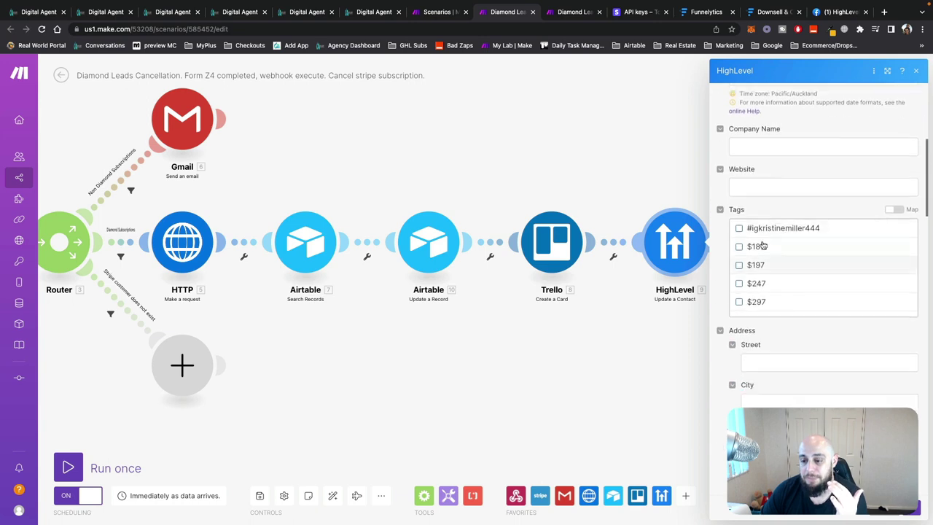
scroll(762, 246, "down", 15)
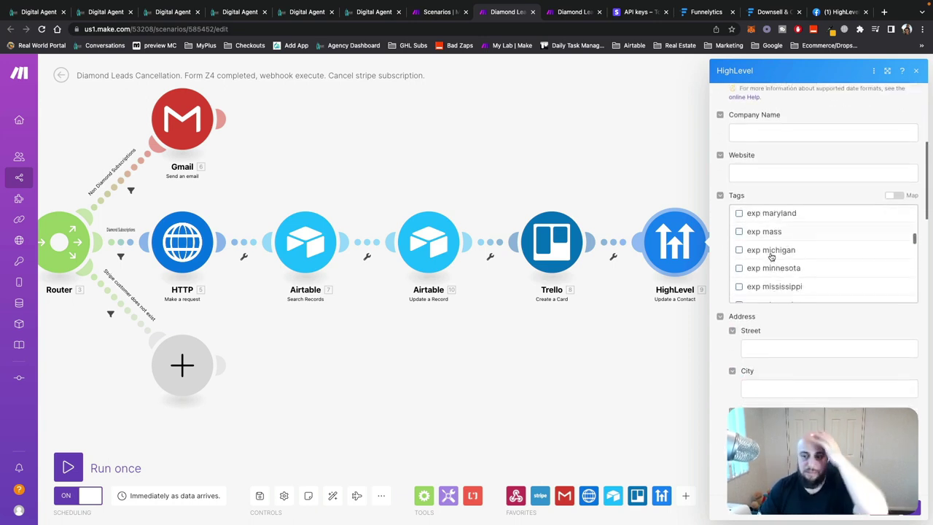
scroll(771, 255, "up", 10)
left_click(774, 254)
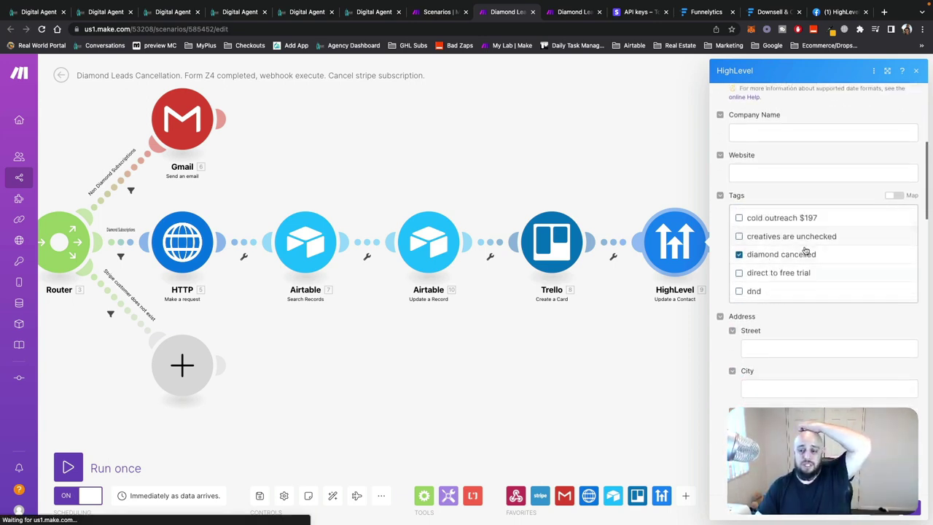
left_click(529, 151)
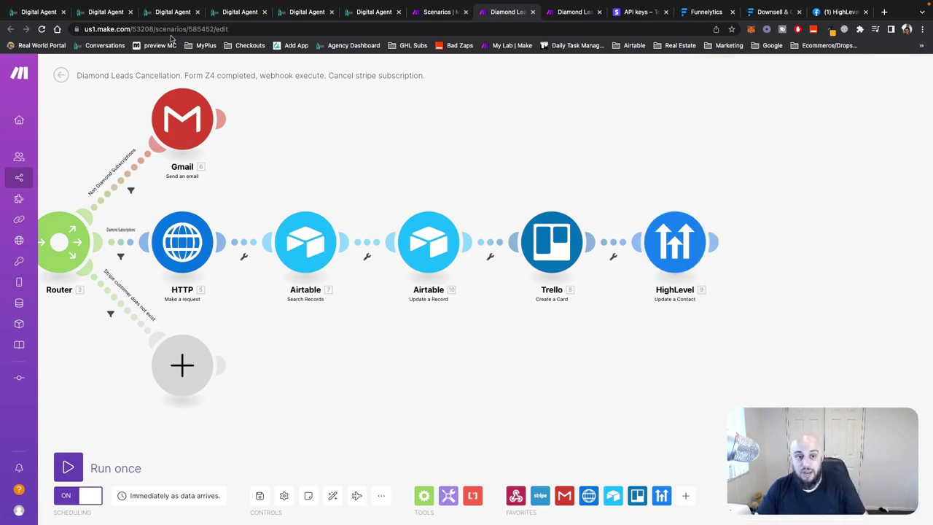
- Switch to HighLevel, leave the Cancellation Form 1 workflow, and open Cancellations 2 (Subscription Cancelled, Tag Added Externally) from the Cancellations folder
left_click(229, 12)
left_click(171, 10)
left_click(115, 11)
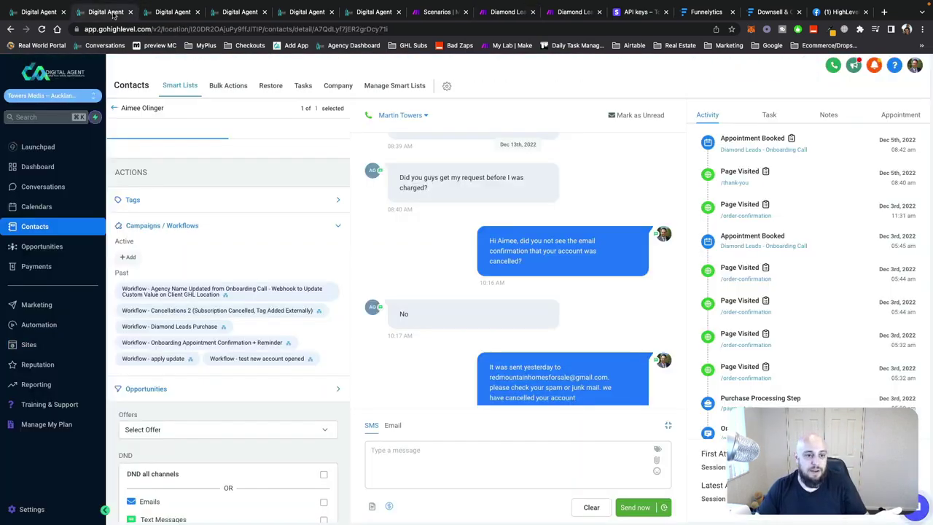
left_click(226, 11)
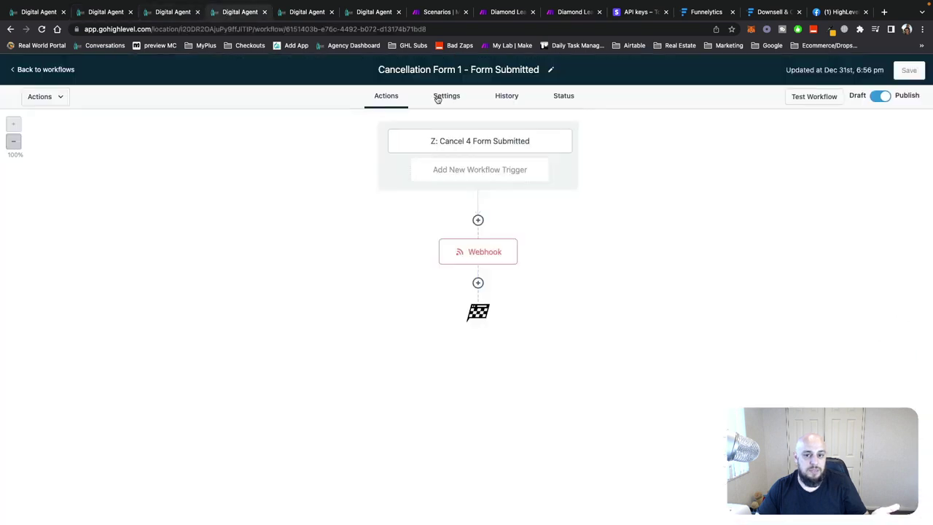
left_click(45, 70)
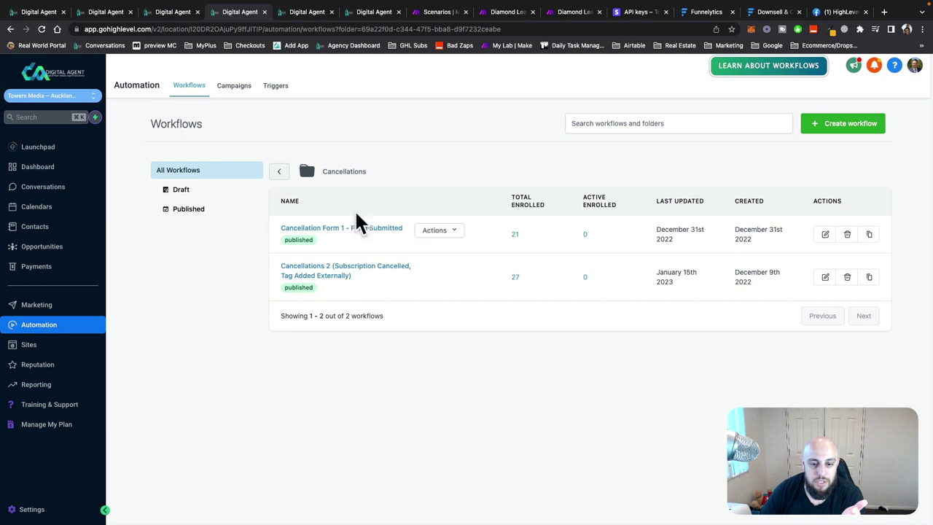
left_click(315, 275)
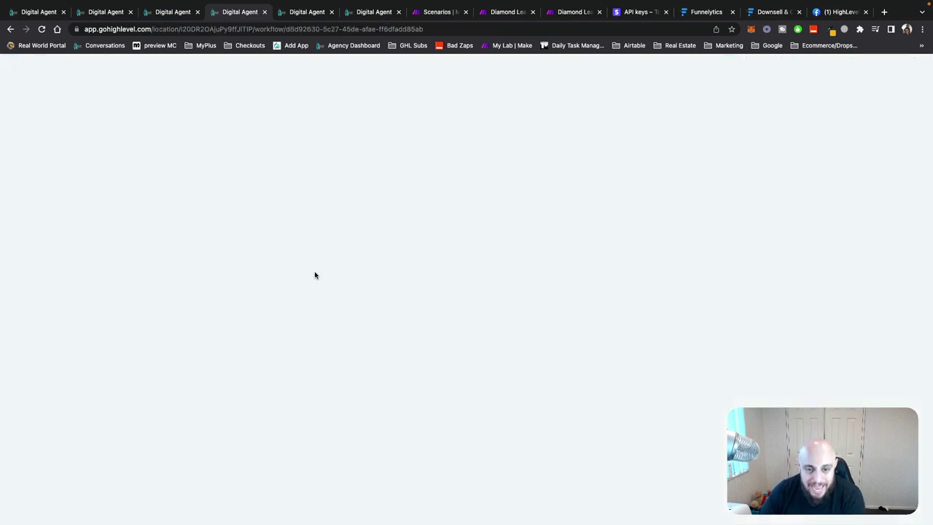
- Review the action sequence of the Cancellations 2 workflow and open its Email action to view the cancellation message
scroll(577, 149, "down", 2)
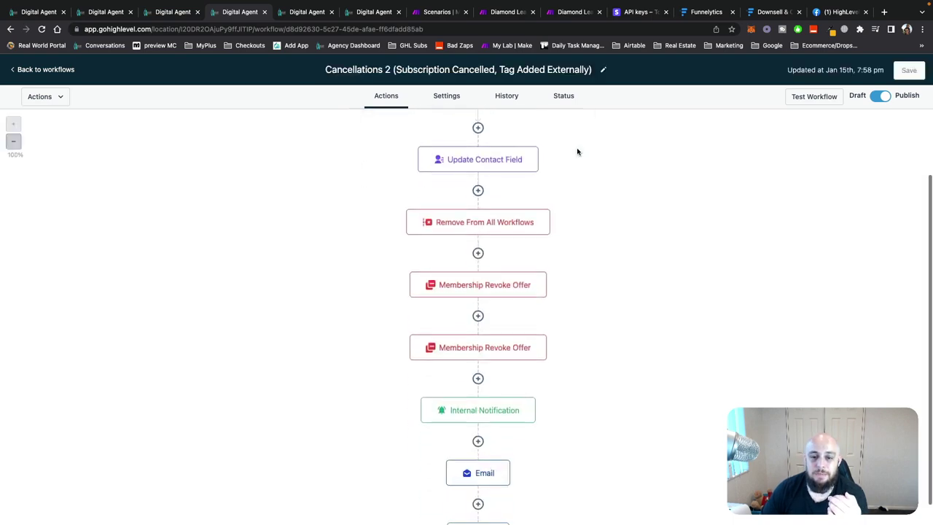
scroll(437, 194, "up", 2)
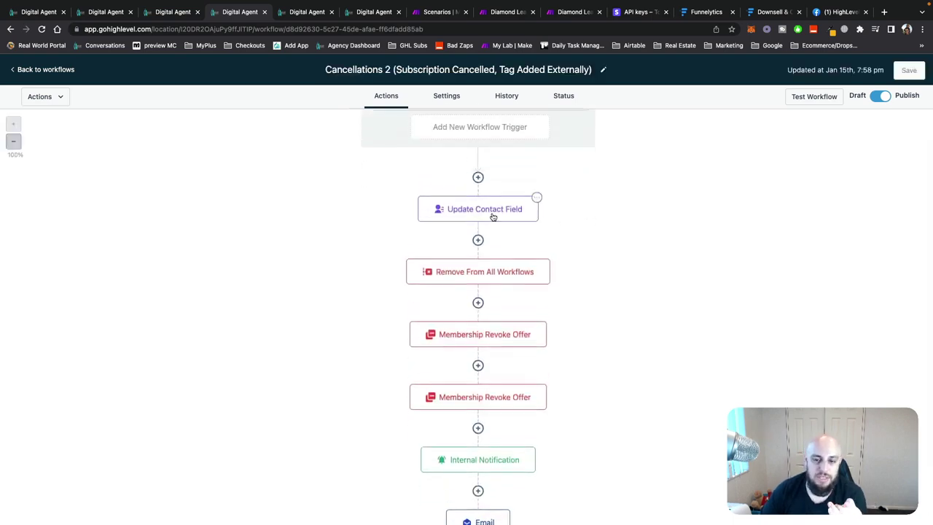
scroll(491, 212, "down", 4)
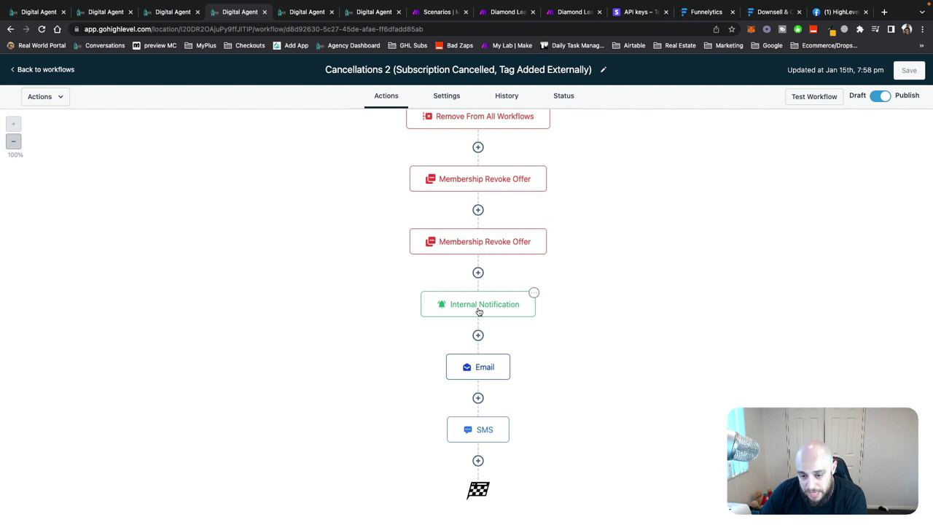
left_click(505, 362)
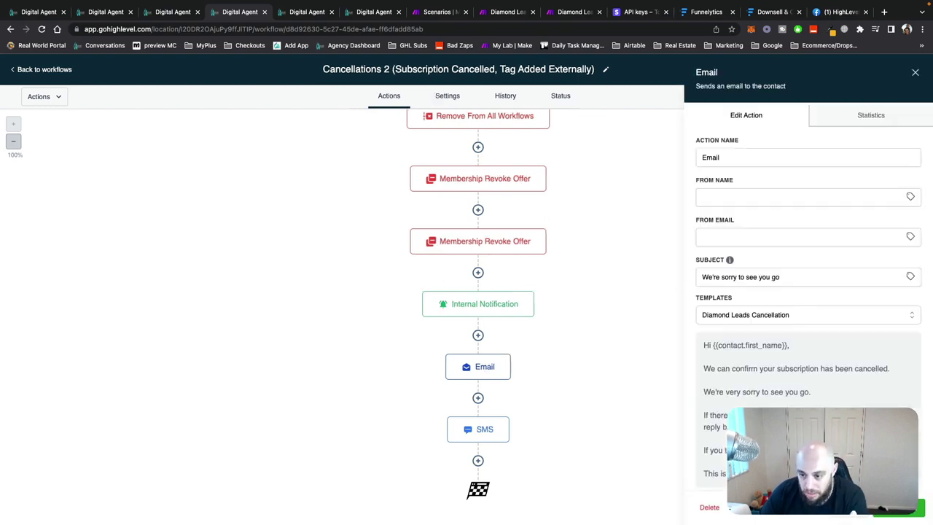
- Read the Diamond Leads Cancellation email template's message down to its signature in the Email action
scroll(765, 274, "down", 4)
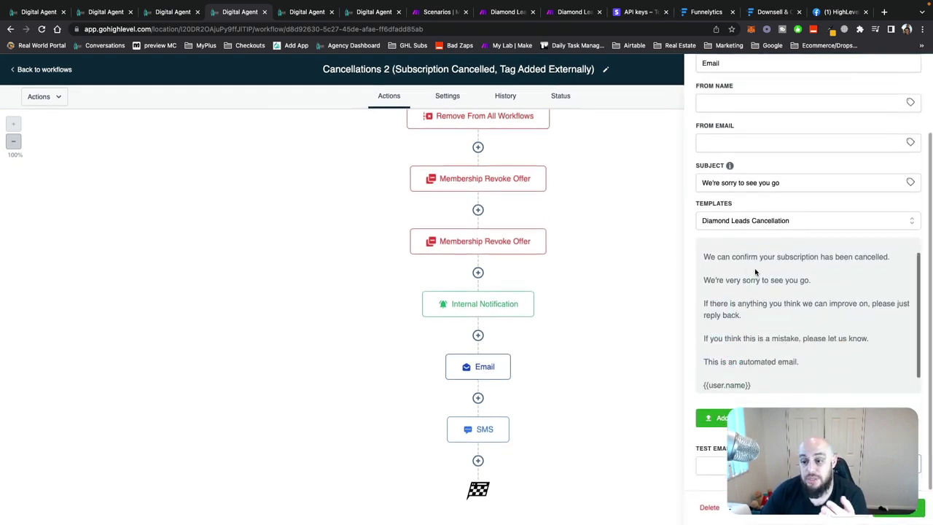
left_click_drag(790, 304, 733, 262)
left_click(825, 337)
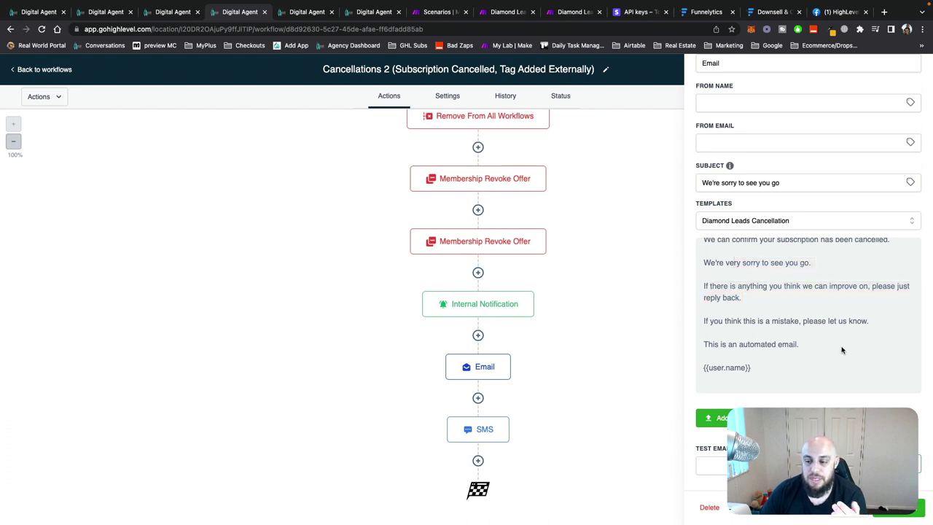
left_click_drag(841, 350, 726, 286)
left_click(750, 355)
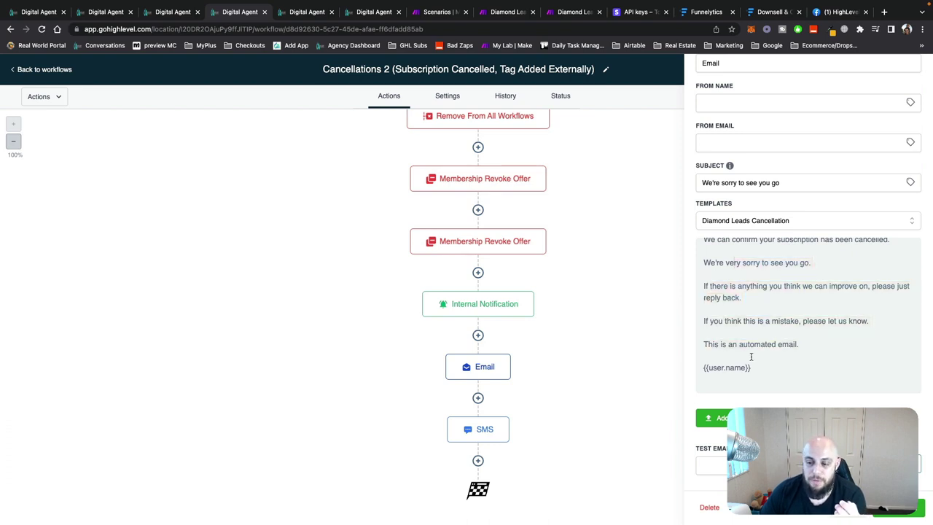
- Open the Cancellations 2 workflow's SMS action, review its cancellation message, and close the action settings
left_click(496, 423)
scroll(799, 297, "down", 2)
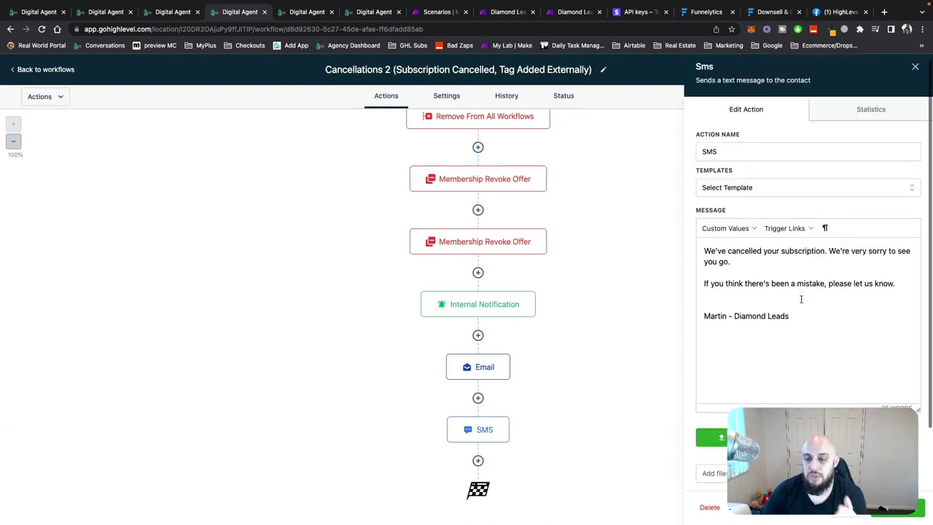
scroll(898, 82, "up", 2)
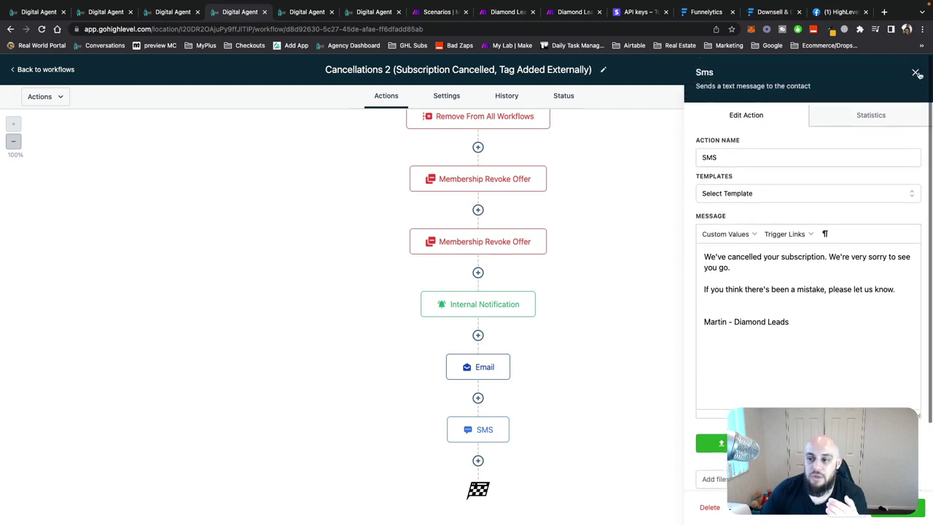
left_click(916, 72)
scroll(696, 151, "up", 5)
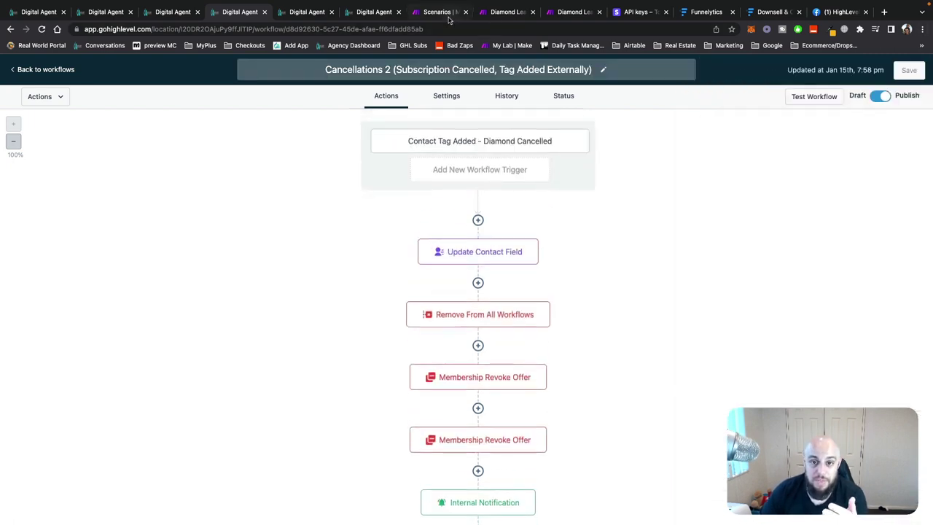
- Switch to Make's Diamond Leads Cancellation scenario, locate the diamond cancelled tag in the HighLevel Update a Contact module, and close the module
left_click(508, 12)
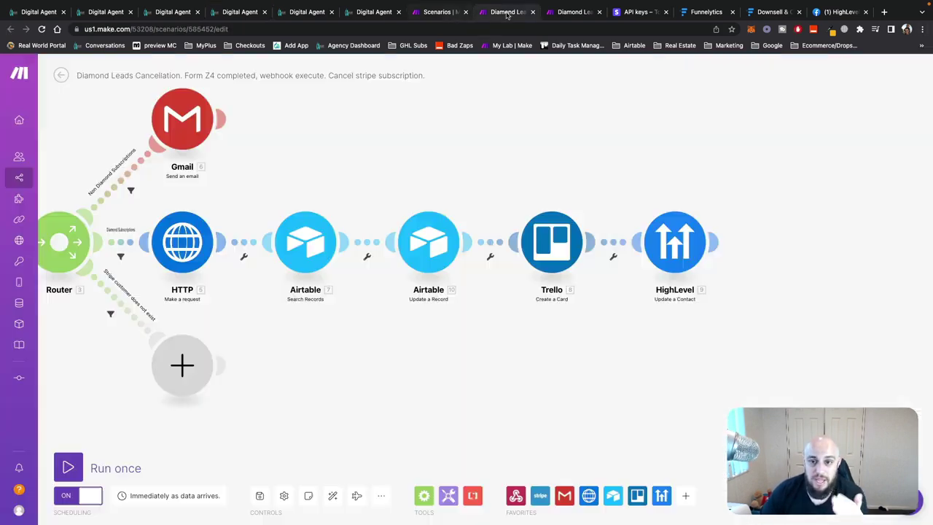
left_click(578, 14)
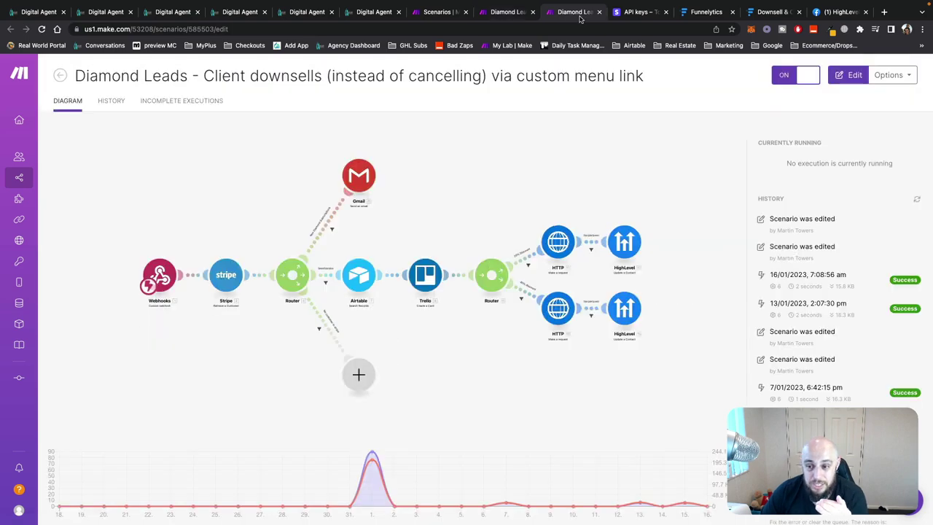
left_click(498, 14)
left_click(682, 245)
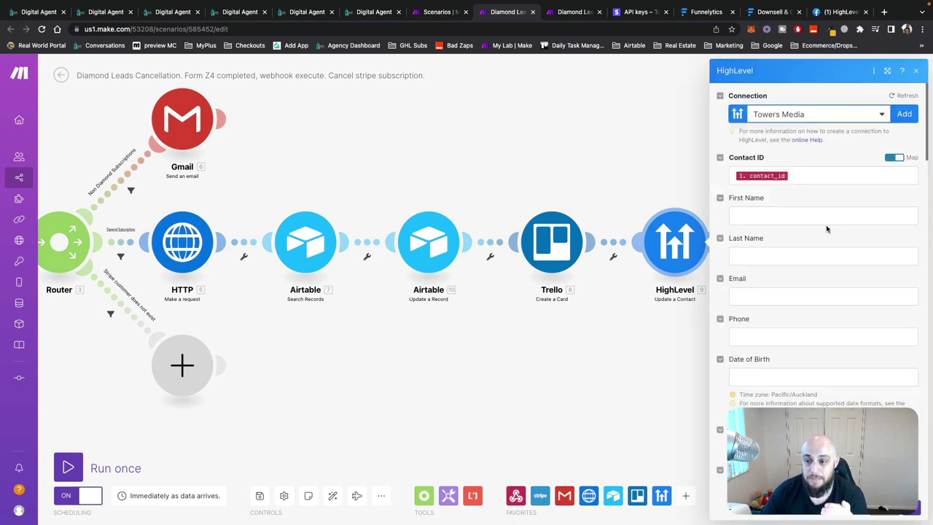
scroll(828, 287, "down", 6)
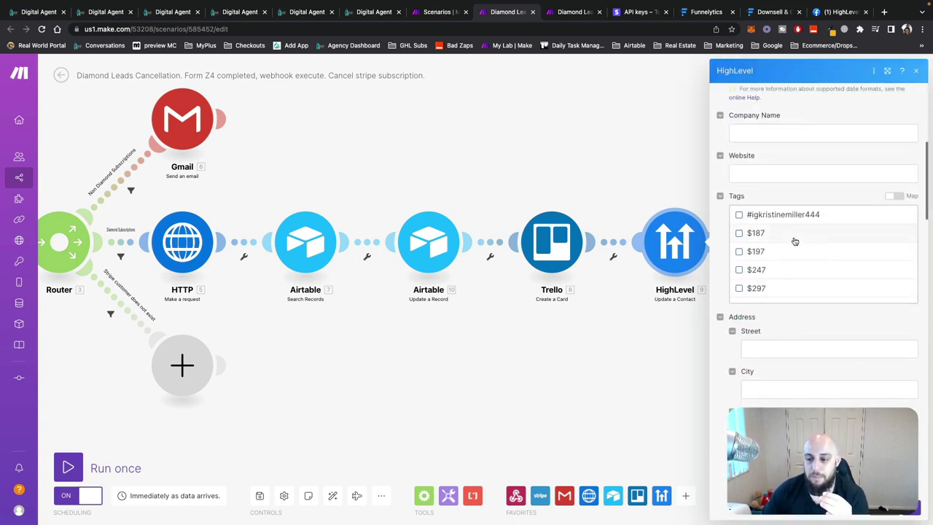
scroll(793, 241, "down", 5)
scroll(769, 227, "down", 10)
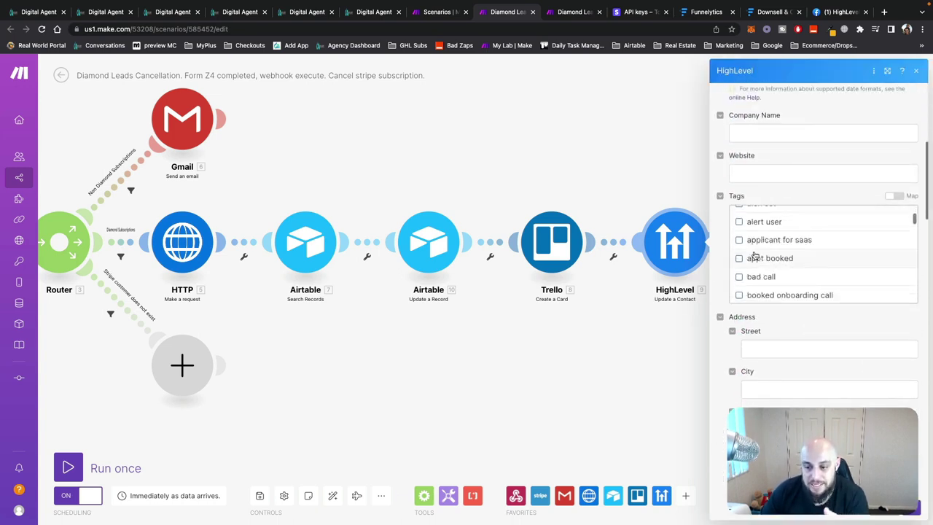
scroll(755, 251, "up", 1)
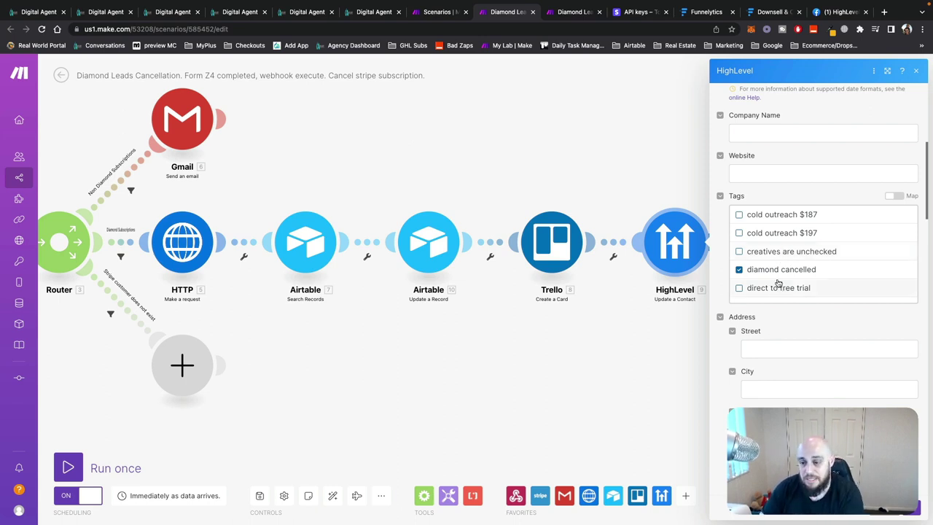
scroll(760, 270, "down", 1)
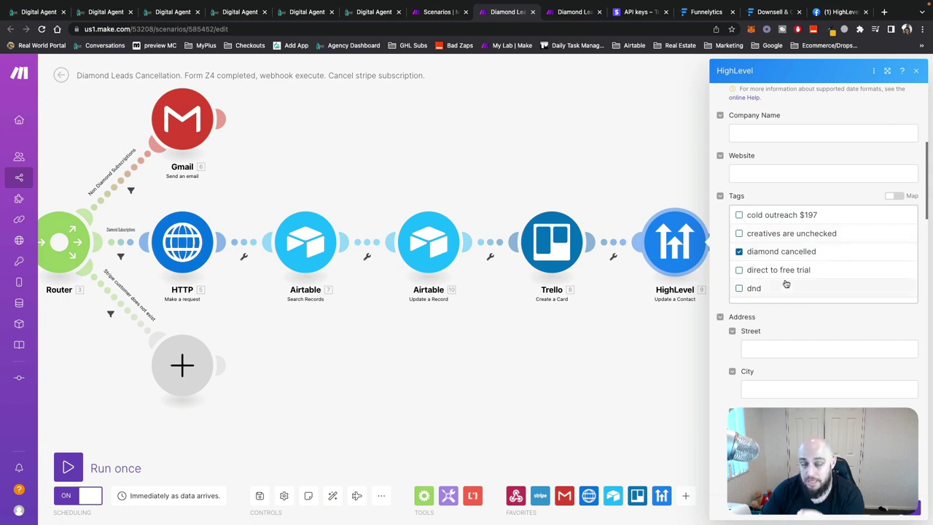
left_click(680, 368)
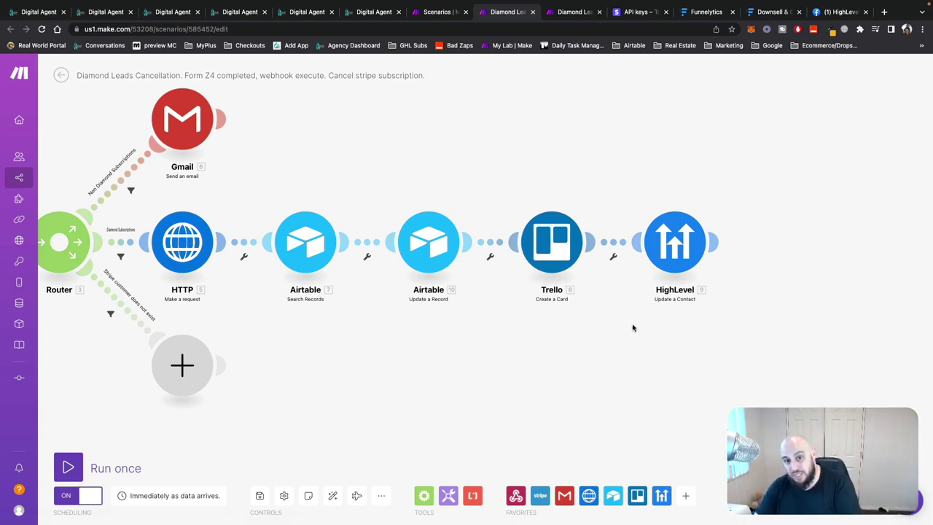
- Switch to Funnelytics and trace the Downsell & Cancellation Funnel from Manage My Account through both refusals to Cancel subscription in Stripe
left_click(769, 15)
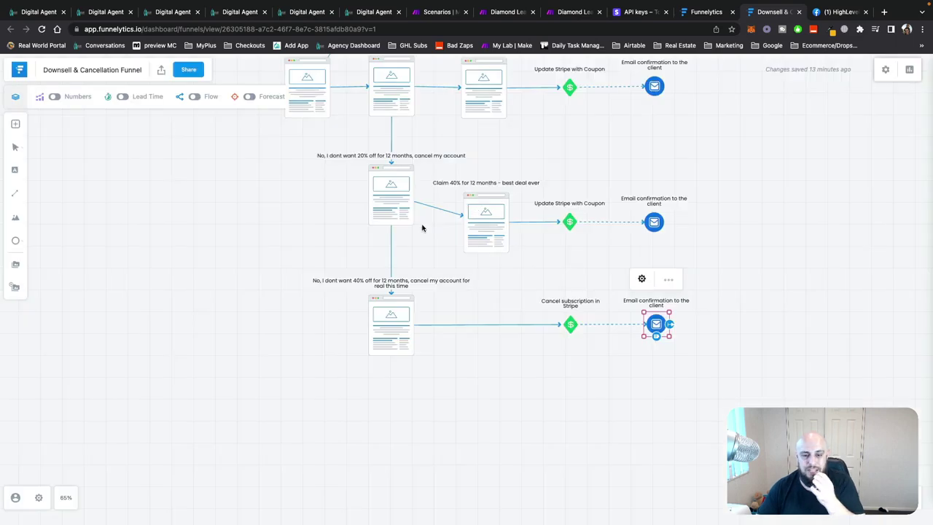
scroll(393, 229, "up", 5)
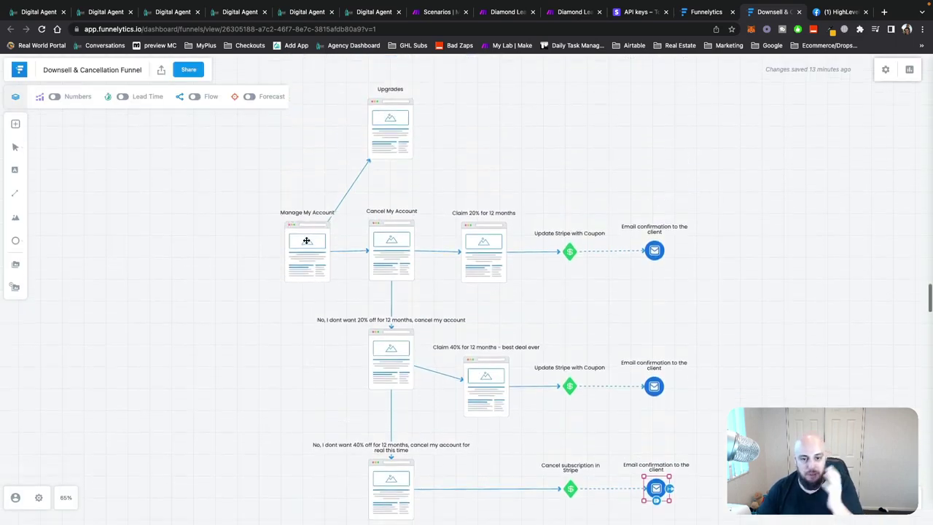
left_click(306, 241)
left_click(391, 243)
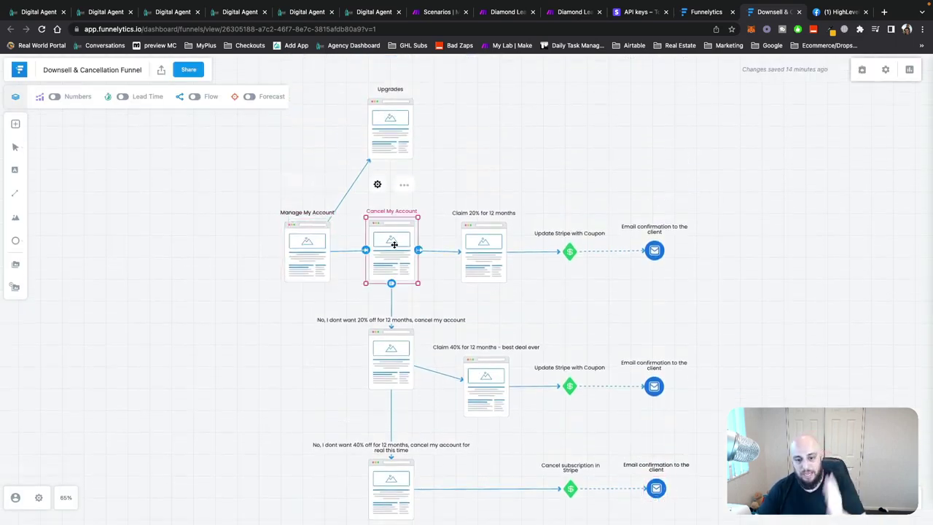
left_click(393, 360)
scroll(394, 350, "down", 2)
left_click(391, 438)
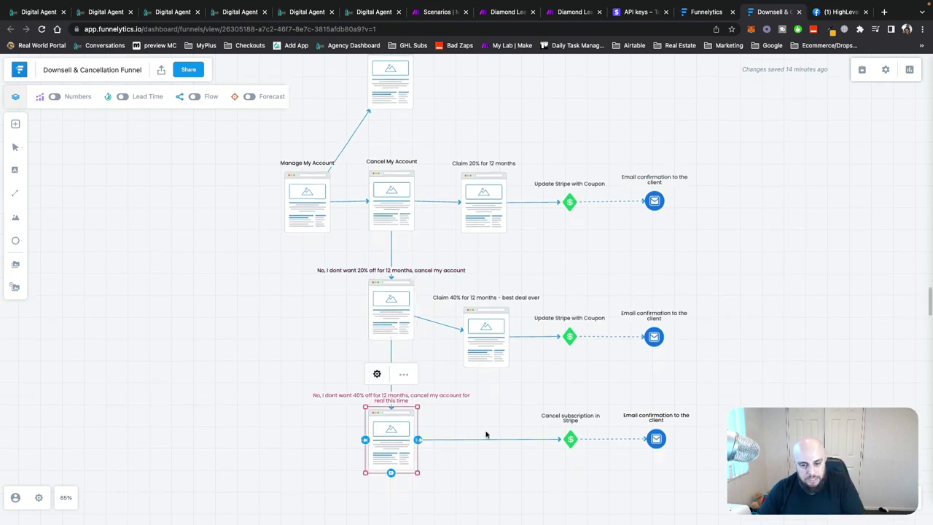
left_click(570, 437)
left_click(699, 456)
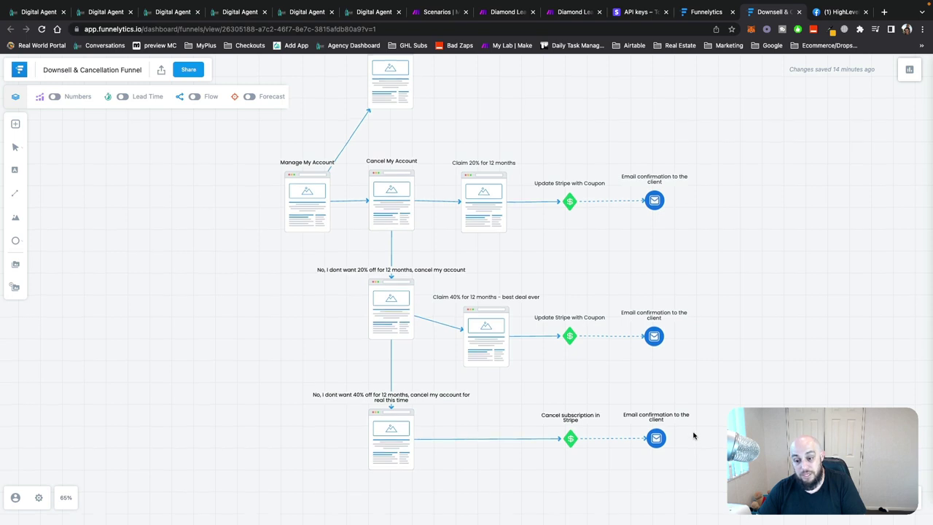
- Open the options of the email confirmation element after Cancel subscription in Stripe, and dismiss them
scroll(670, 408, "down", 2)
left_click(632, 368)
left_click(668, 346)
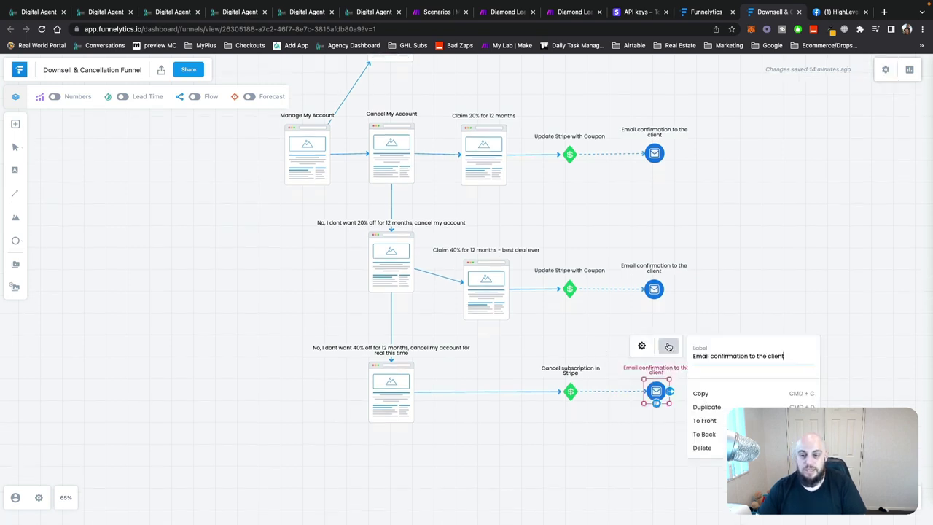
left_click(716, 287)
- Highlight the Claim 20% and Claim 40% branches with their Stripe coupon and email confirmation elements, and clear the selection
left_click_drag(455, 86, 724, 340)
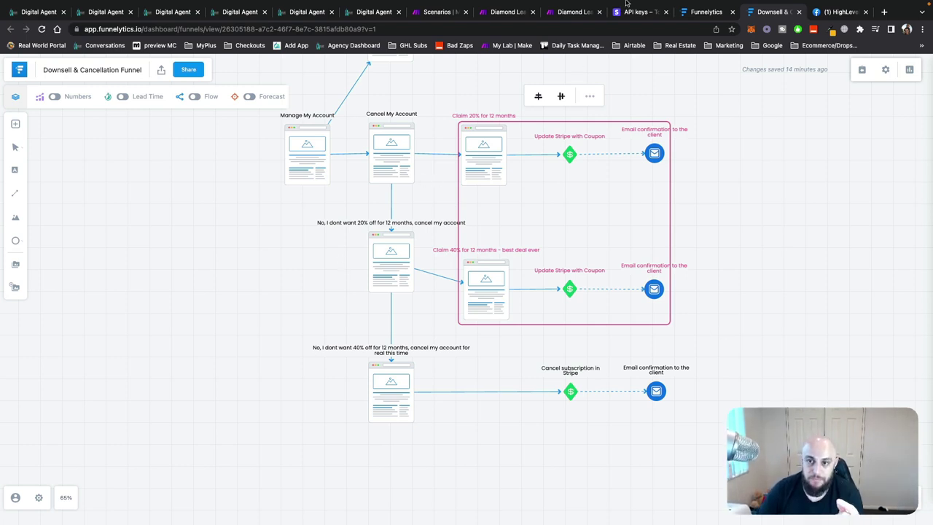
left_click(603, 7)
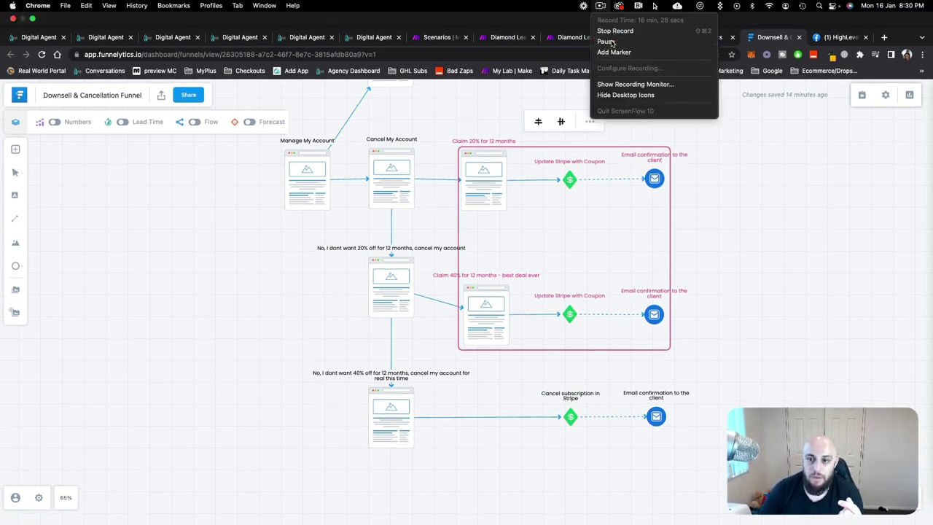
left_click(605, 108)
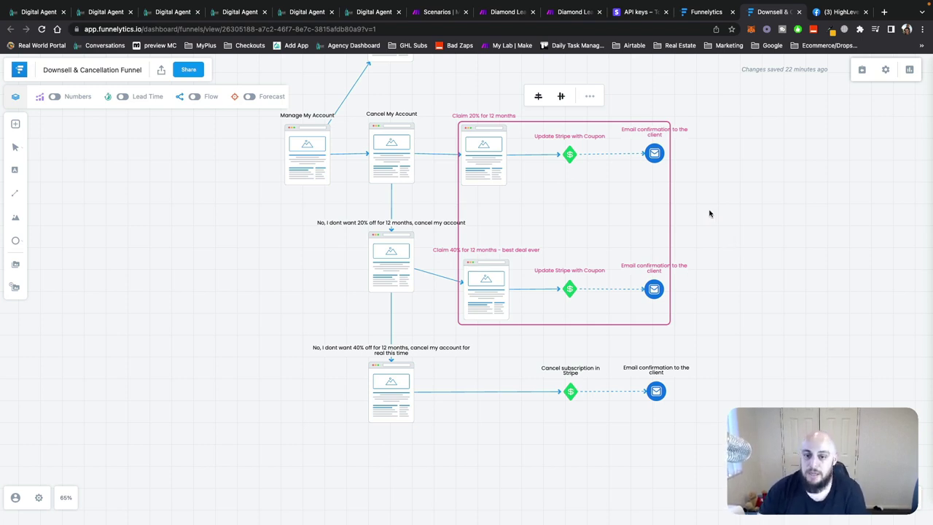
left_click_drag(458, 107, 698, 332)
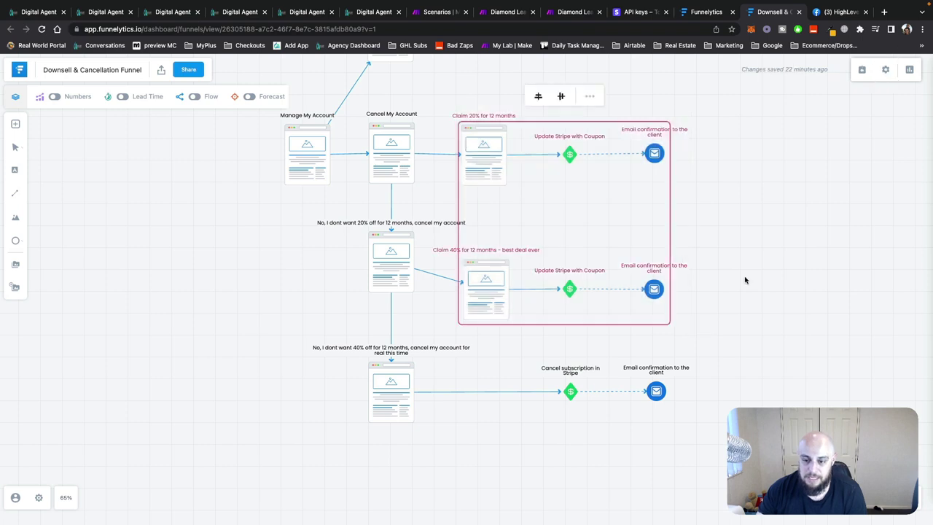
left_click(743, 277)
- Switch to HighLevel's form list and locate the Z20% Off and Z40% Off forms
left_click(175, 13)
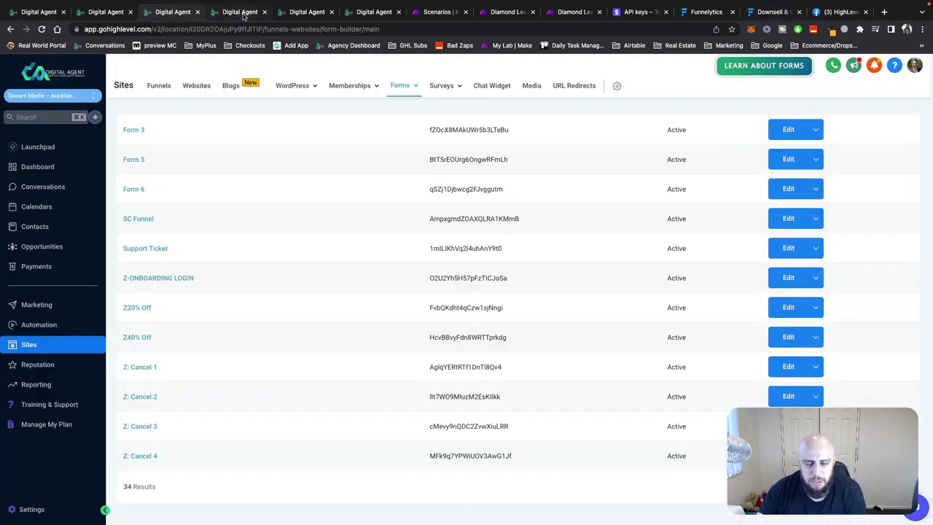
scroll(175, 302, "up", 1)
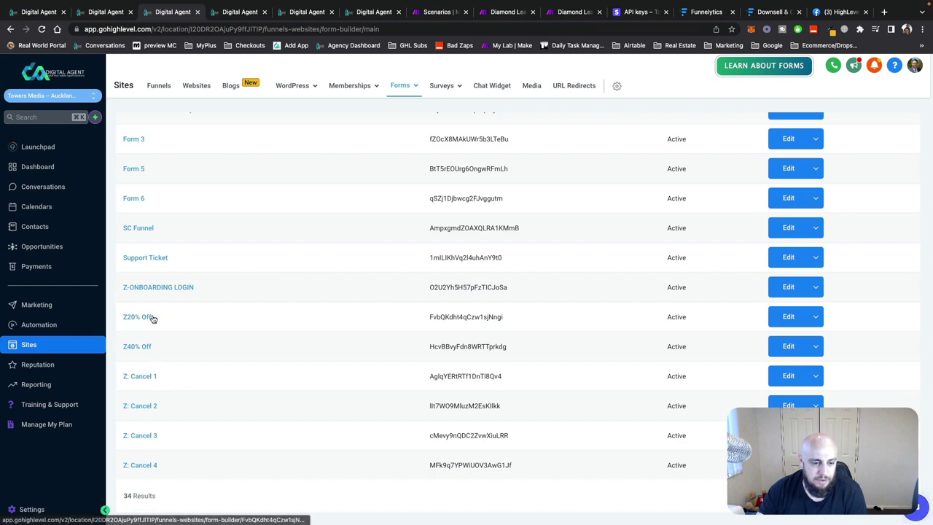
left_click_drag(115, 347, 150, 346)
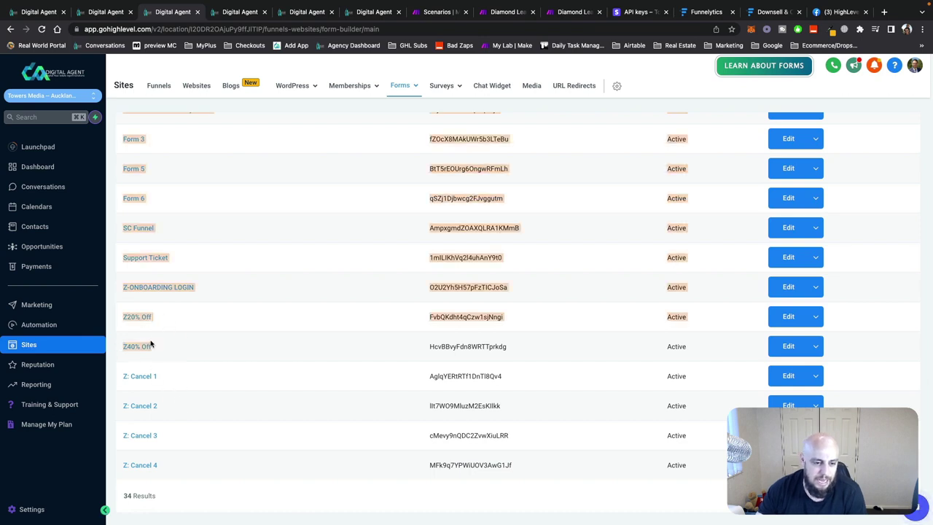
left_click(173, 323)
- Open Diamond Upgrades - Client Chooses DownSell to 20% or 40% from the Up/Down Sells workflow folder and view its Form Submitted 40% Off trigger
left_click(91, 16)
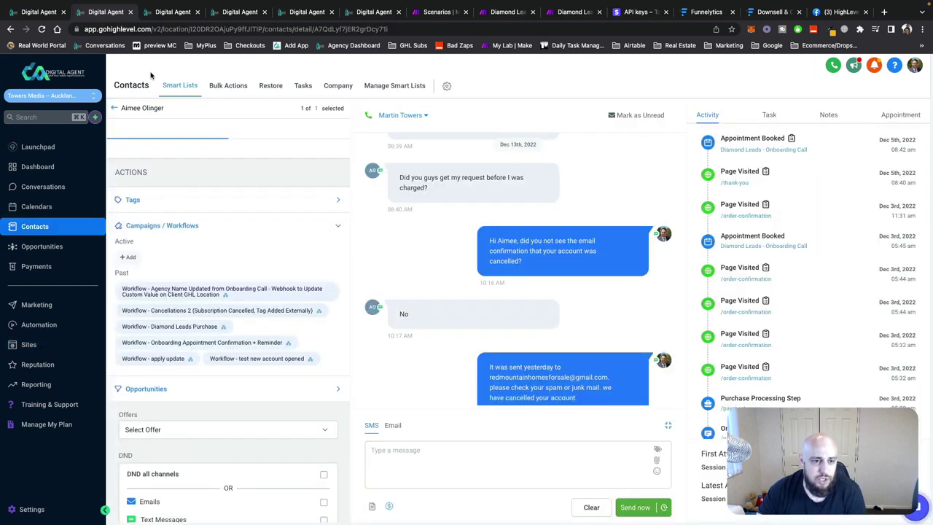
left_click(48, 14)
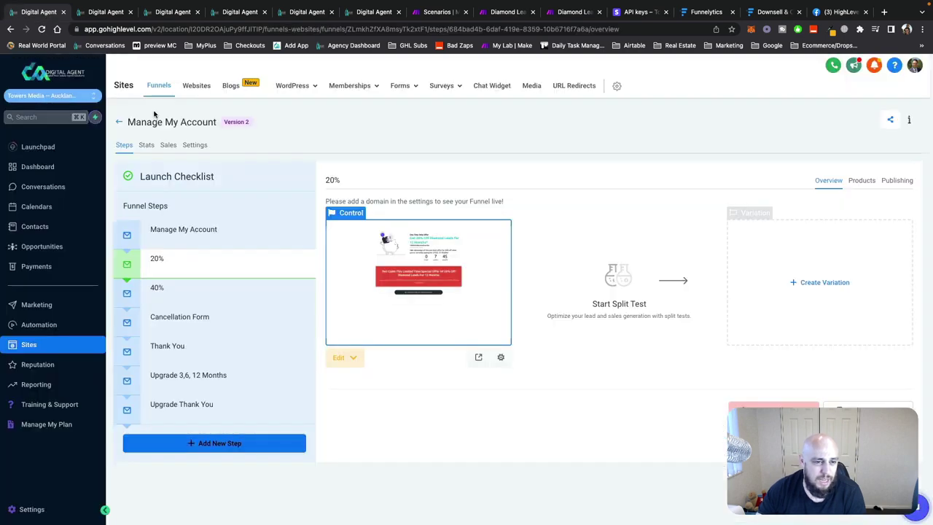
left_click(239, 12)
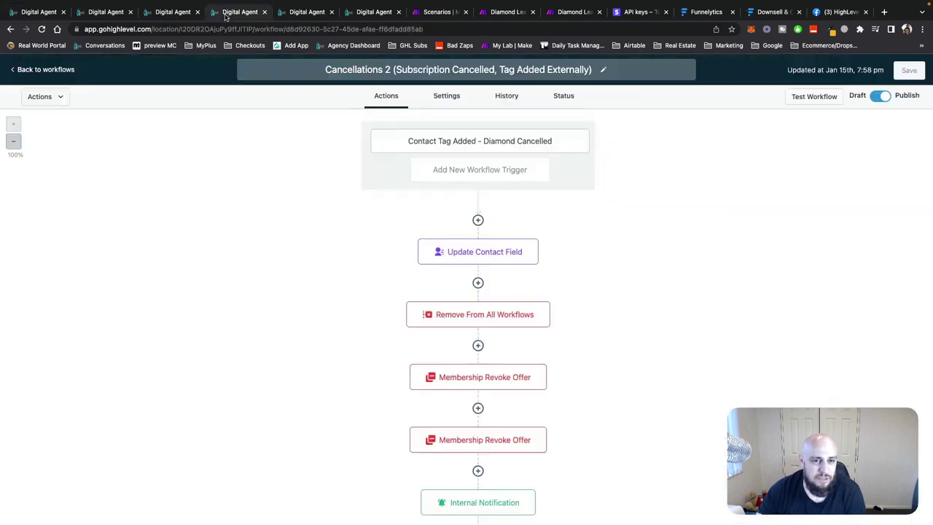
left_click(69, 69)
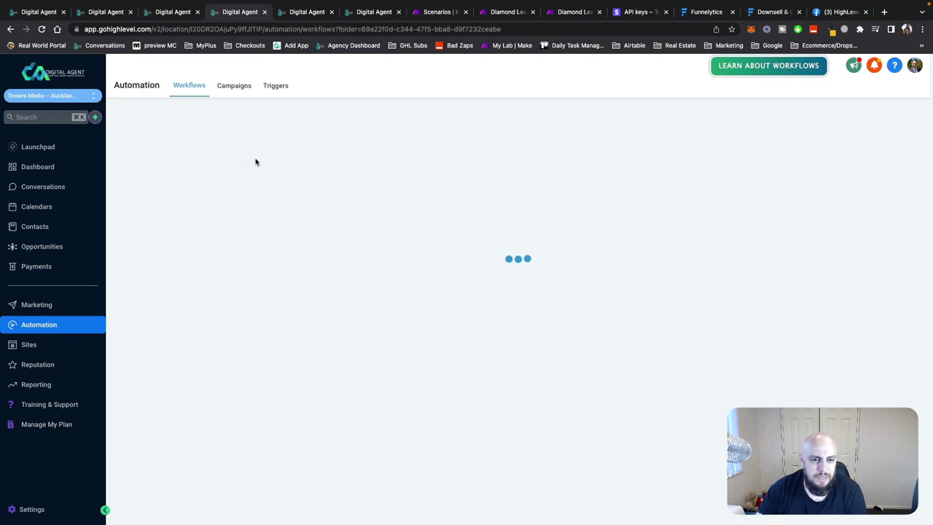
left_click(278, 173)
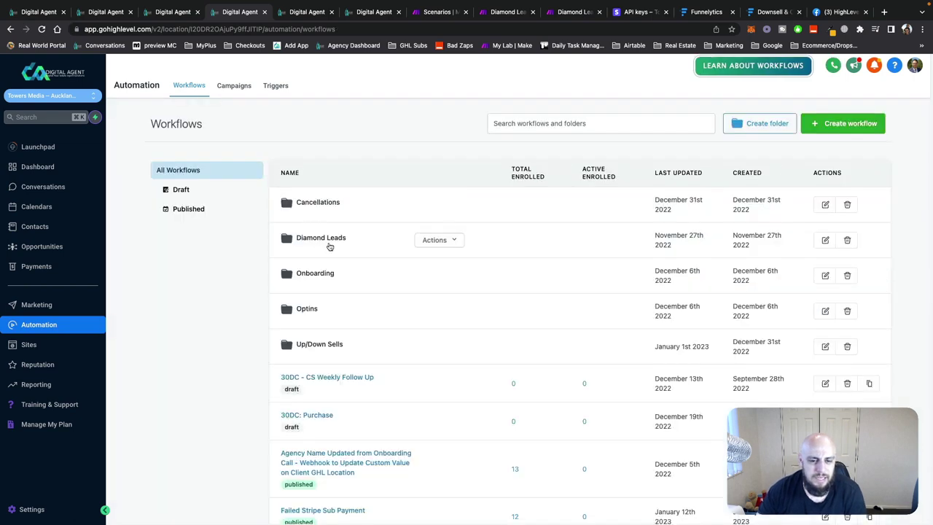
left_click(323, 344)
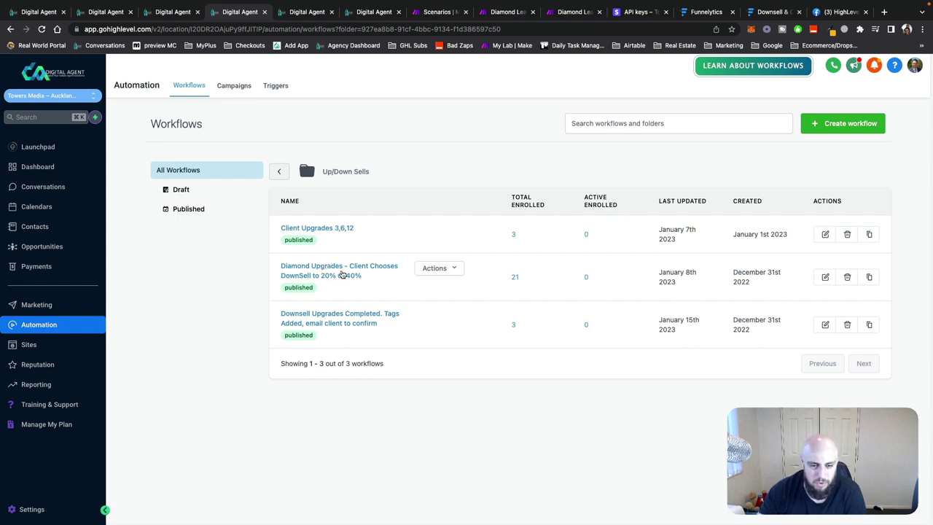
left_click(309, 271)
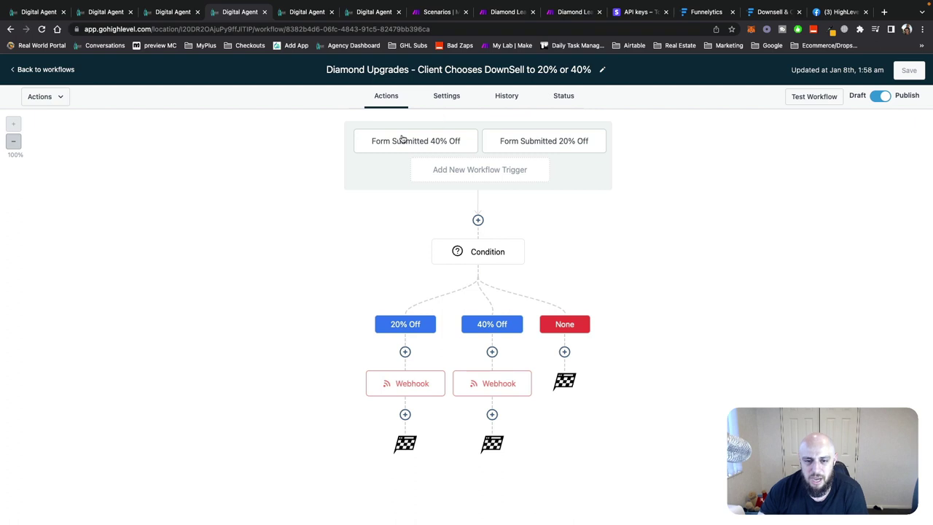
left_click(433, 142)
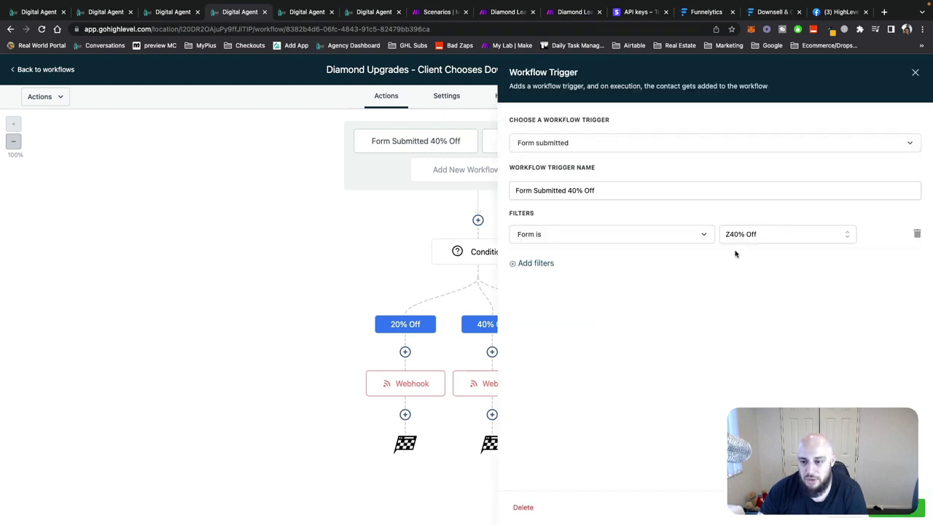
- Close the 40% trigger's settings and view the Form Submitted 20% Off trigger
left_click(915, 72)
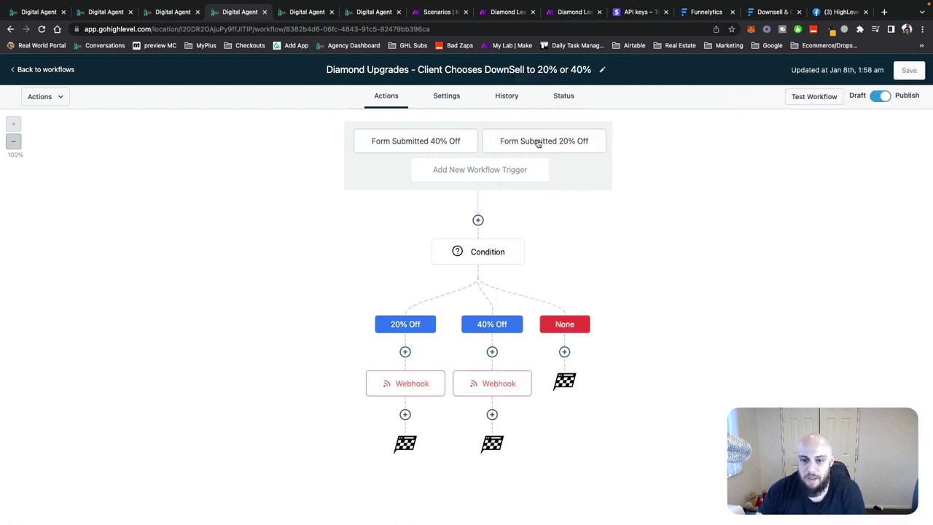
left_click(537, 142)
left_click(915, 72)
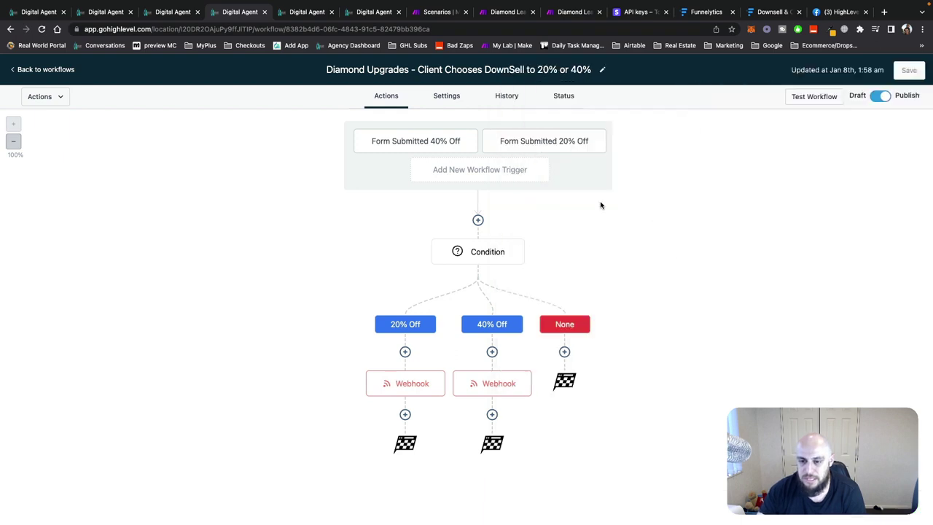
- Review how the Condition's 20% Off and 40% Off branches are tied to their form triggers
left_click(475, 258)
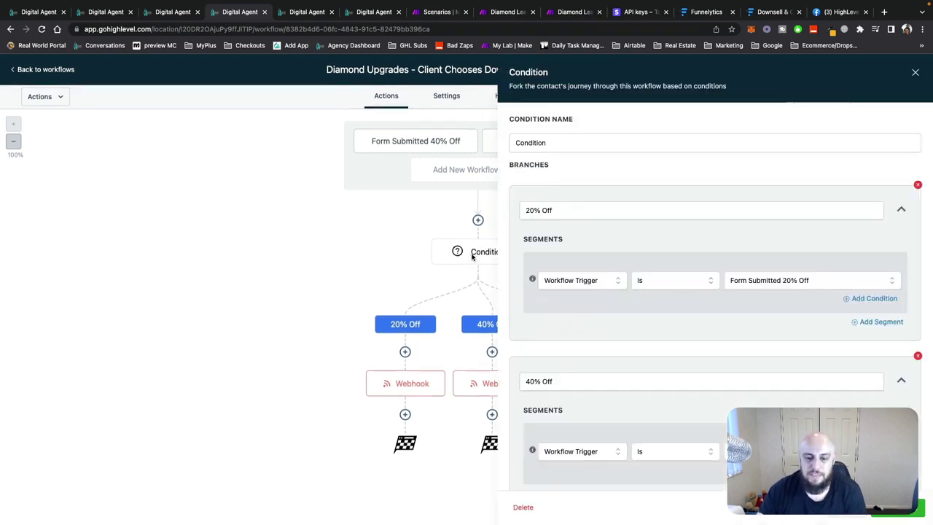
scroll(814, 285, "down", 1)
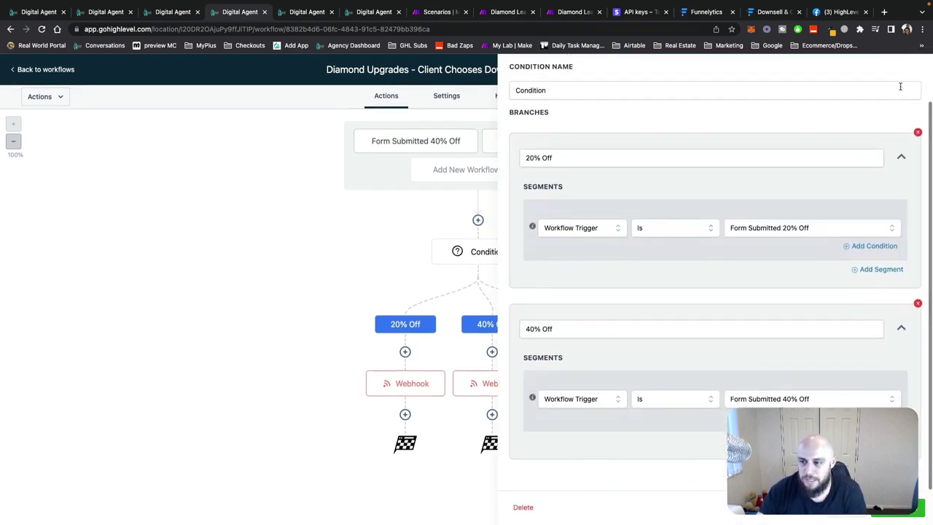
scroll(593, 297, "up", 1)
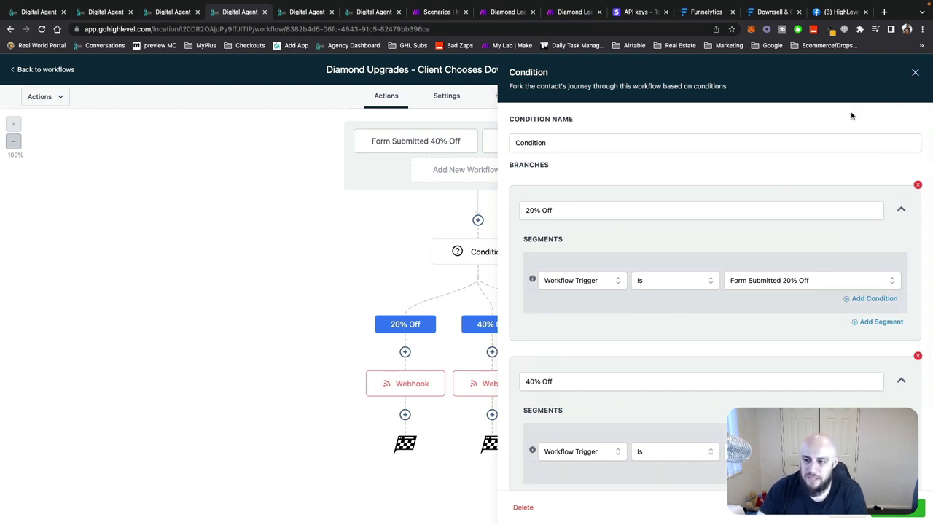
left_click(916, 74)
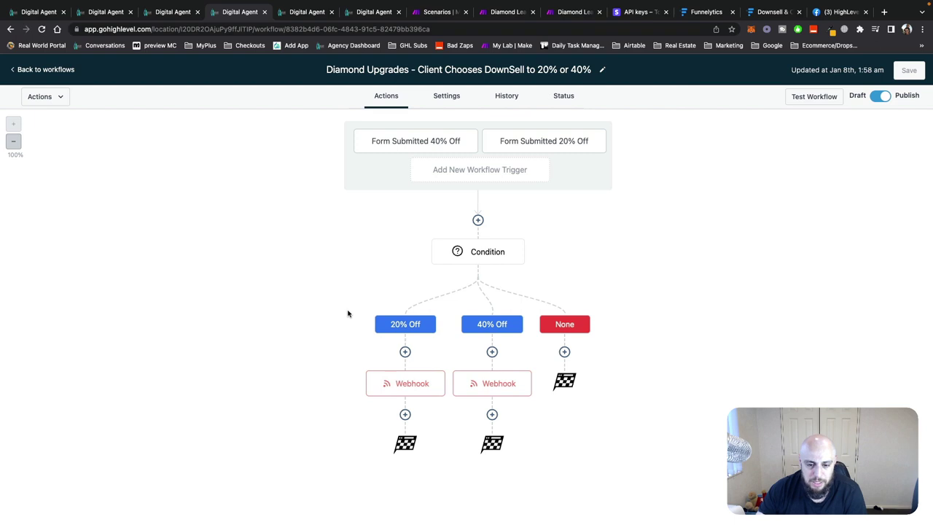
- Inspect the 20% Off branch's webhook, highlighting its custom data and checking the discount value
left_click(403, 381)
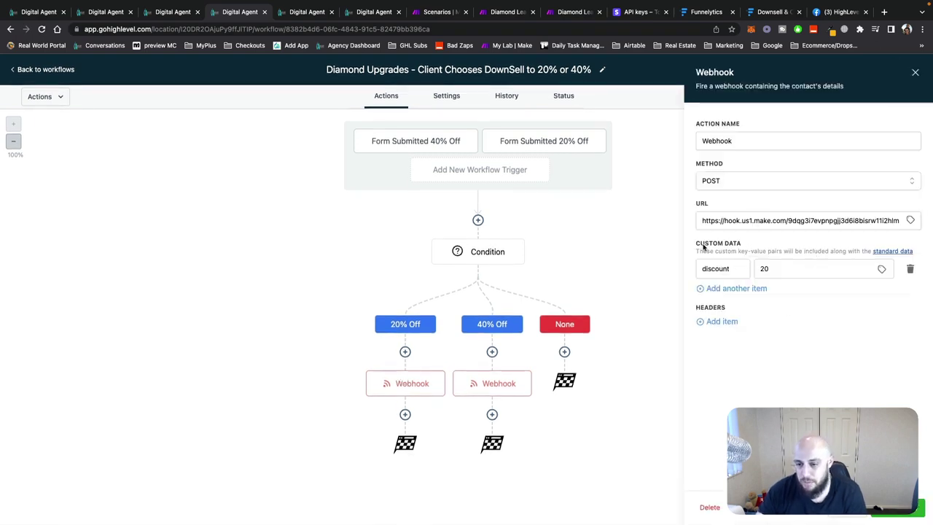
left_click_drag(702, 245, 784, 248)
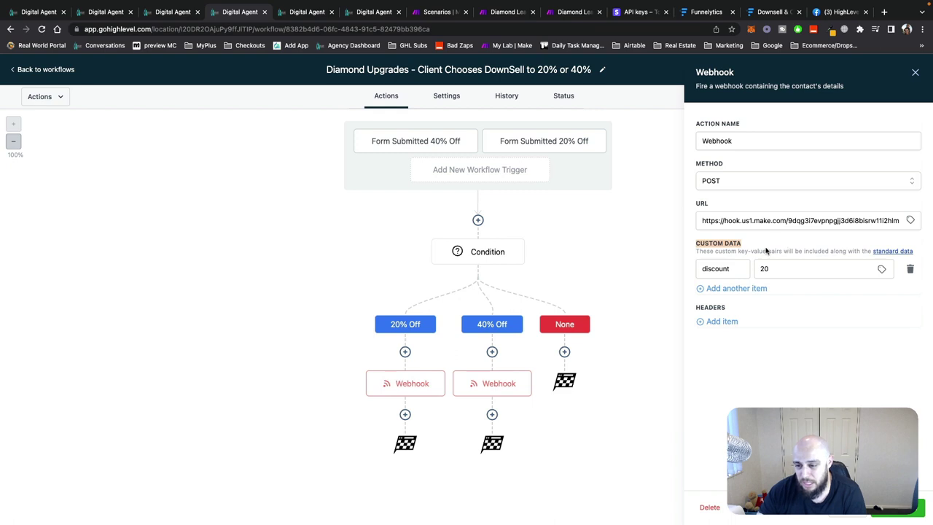
left_click(792, 270)
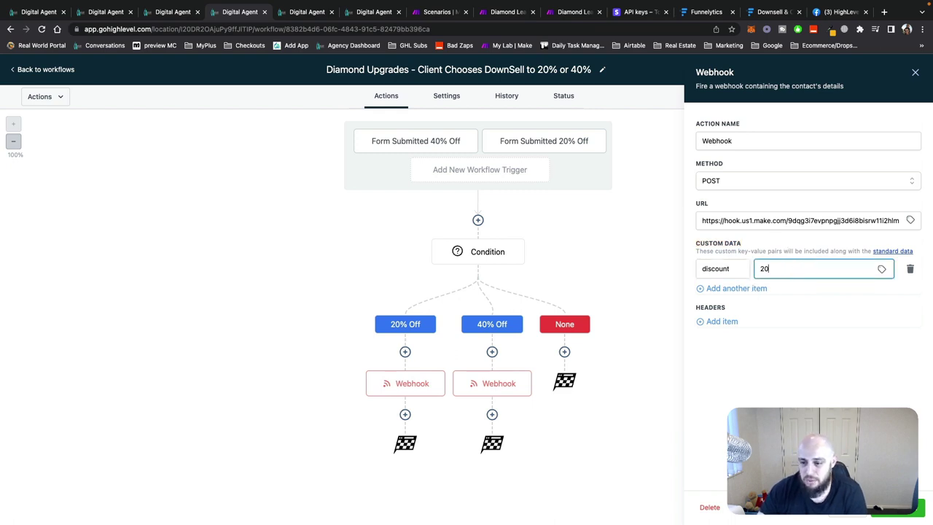
left_click(857, 515)
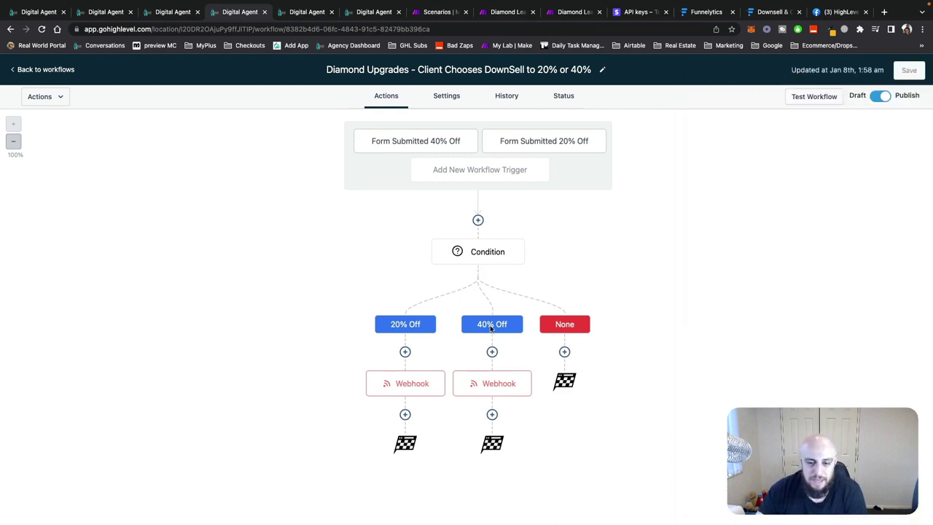
- Inspect the 40% Off branch's webhook, checking its URL and its discount custom data
left_click(481, 266)
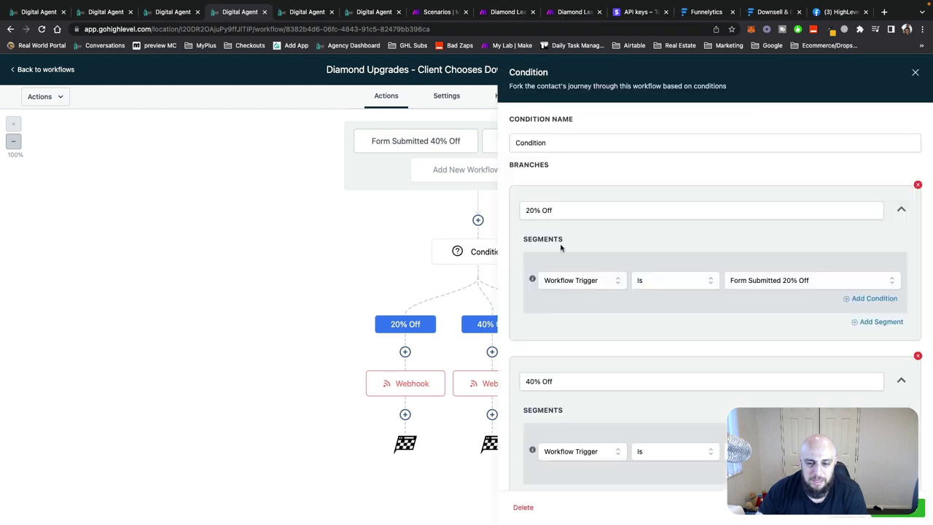
left_click(915, 72)
left_click(525, 375)
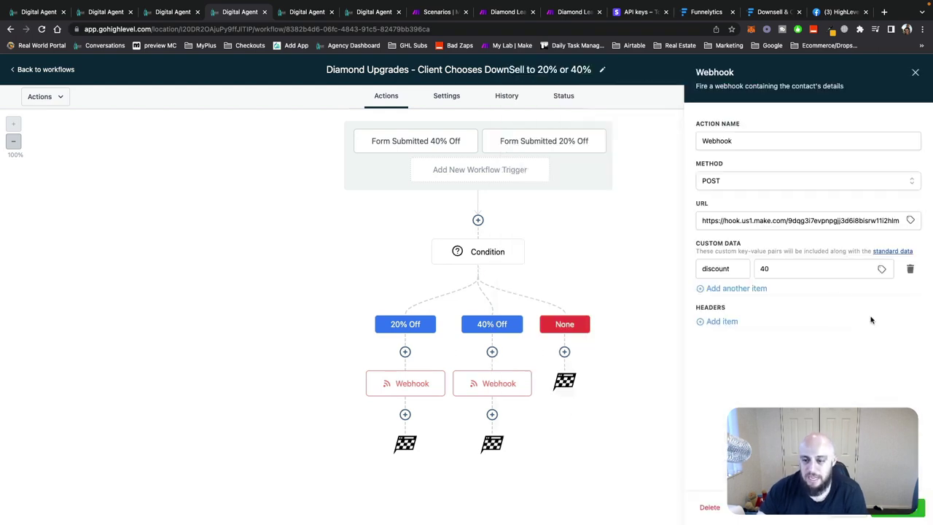
left_click(739, 268)
left_click(766, 268)
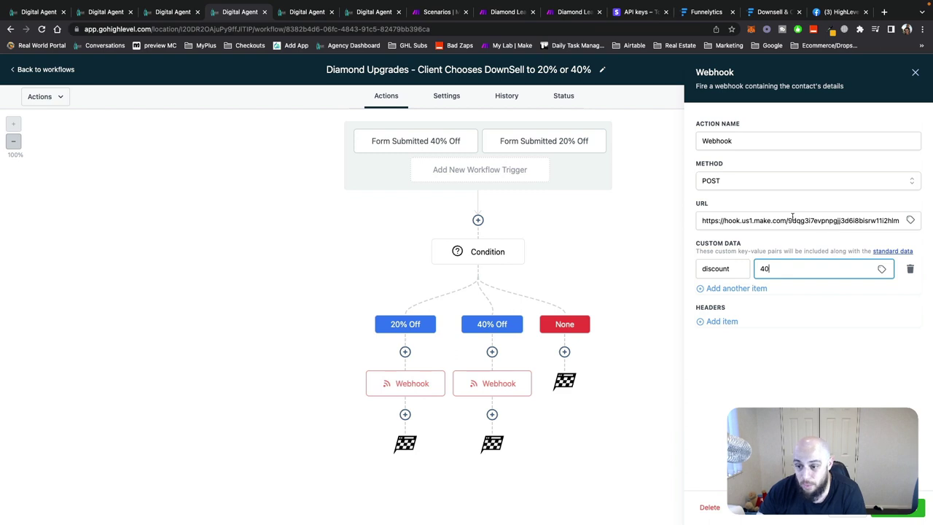
left_click_drag(731, 221, 909, 222)
left_click(789, 272)
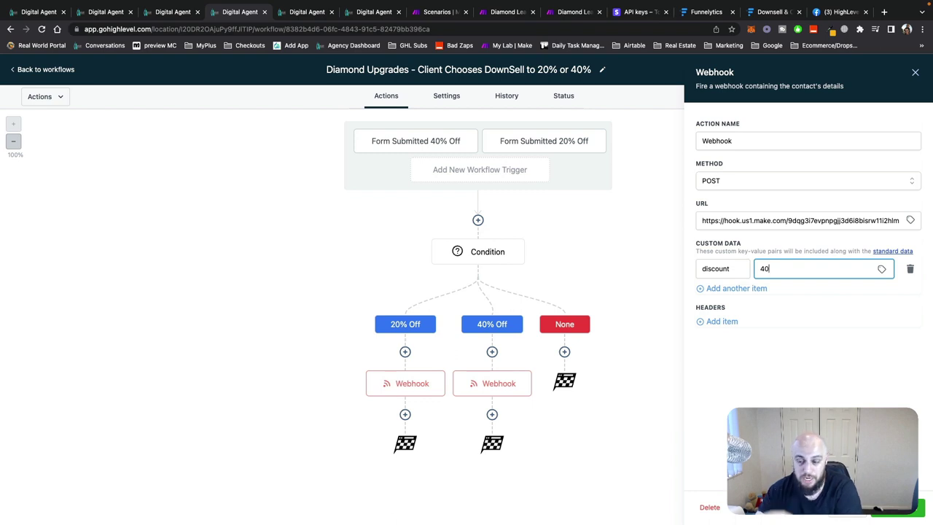
left_click(850, 516)
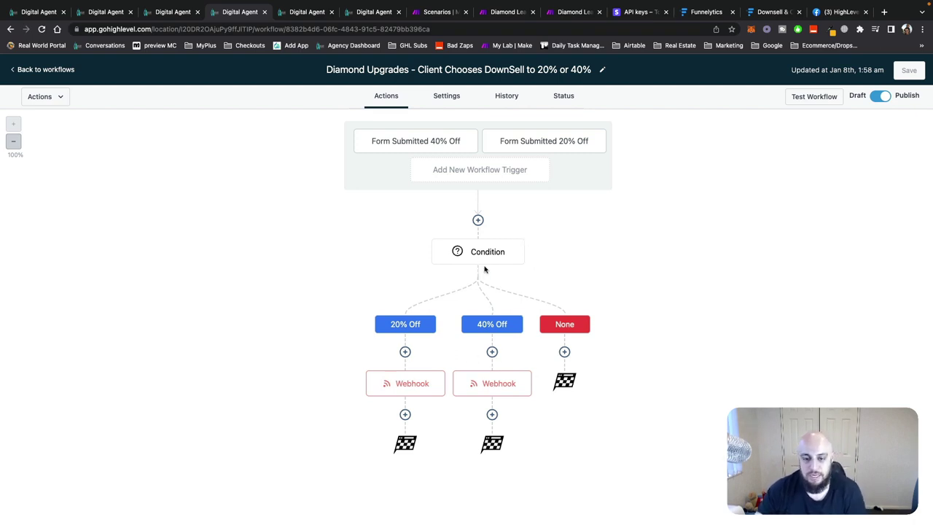
left_click(523, 376)
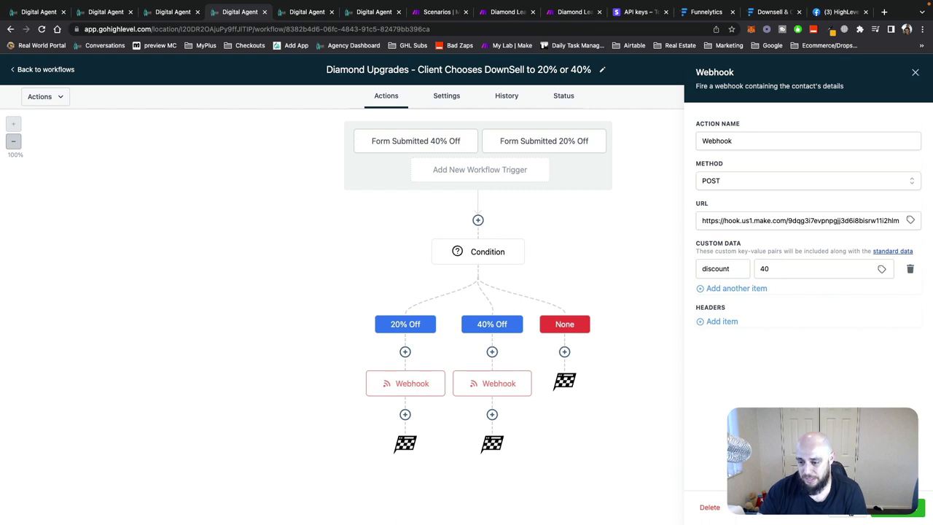
left_click(900, 508)
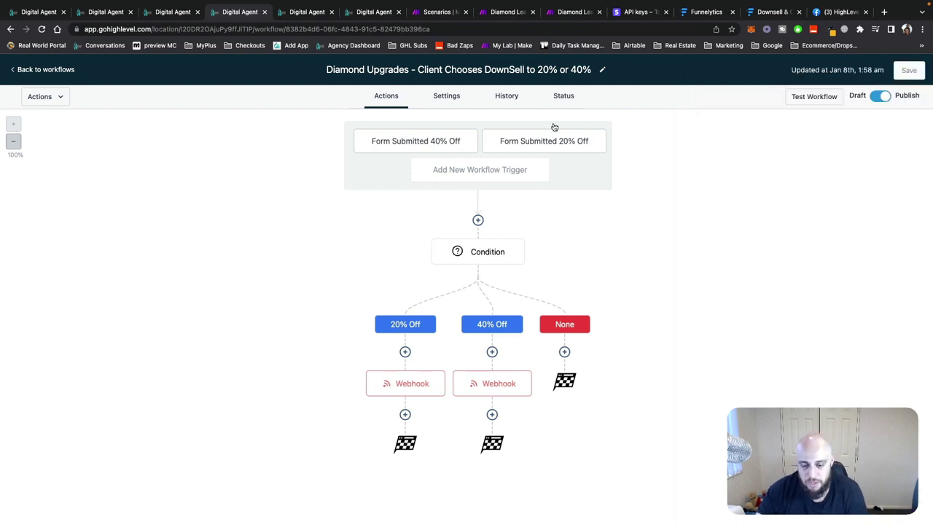
- Switch to Make's Diamond Leads - Client downsells (instead of cancelling) via custom menu link scenario and view its webhook address
left_click(437, 11)
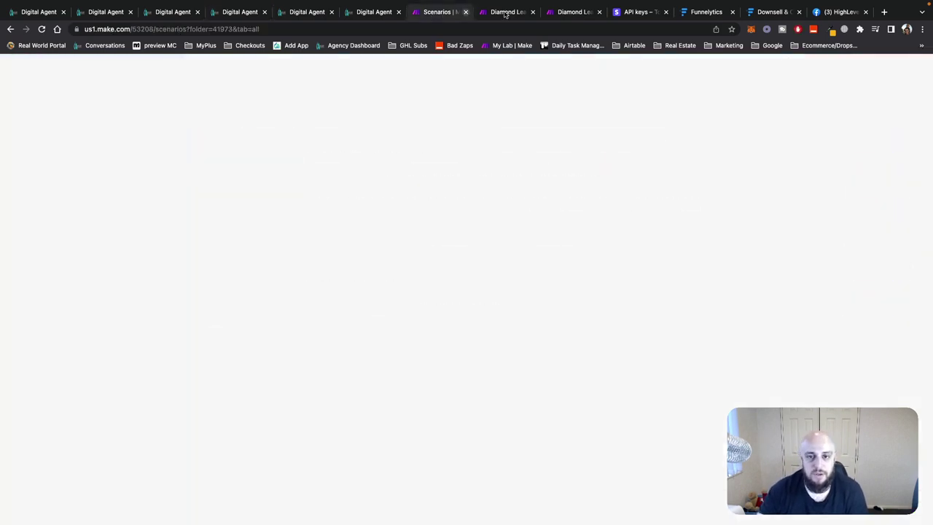
left_click(508, 12)
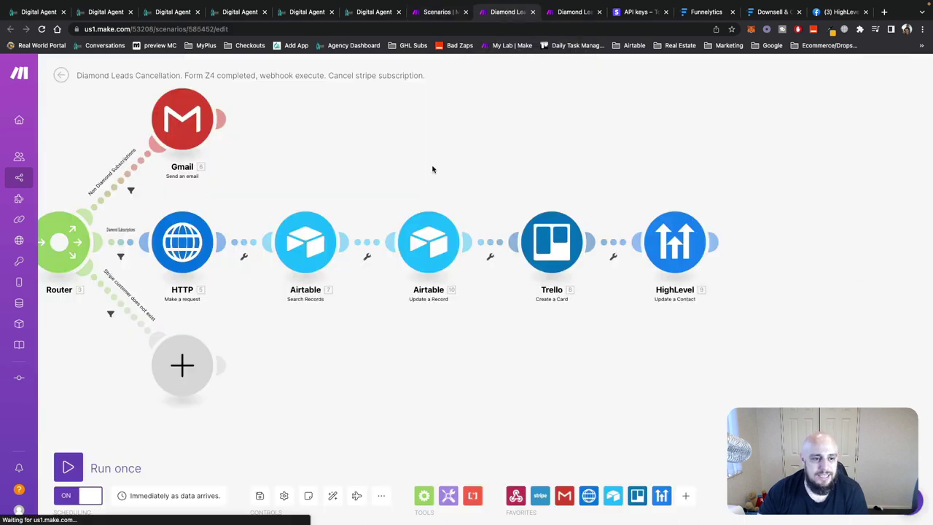
left_click(575, 12)
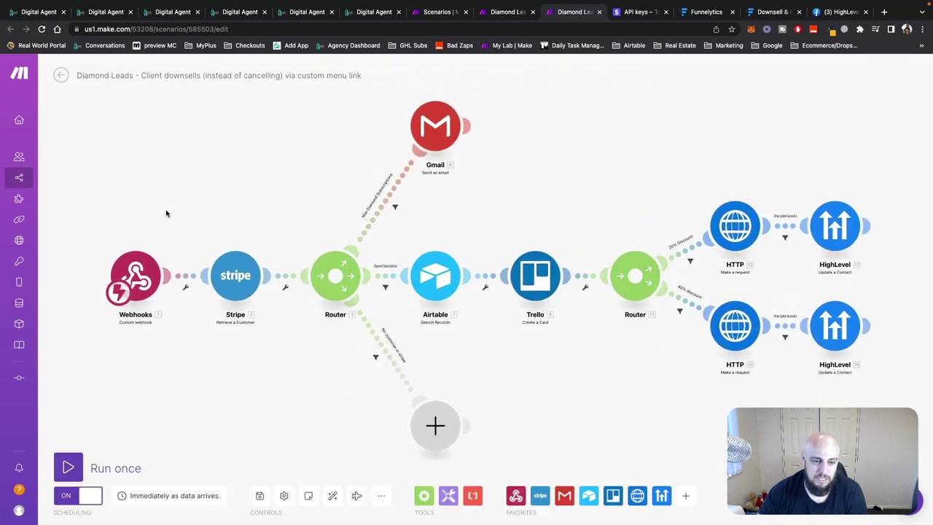
left_click(136, 276)
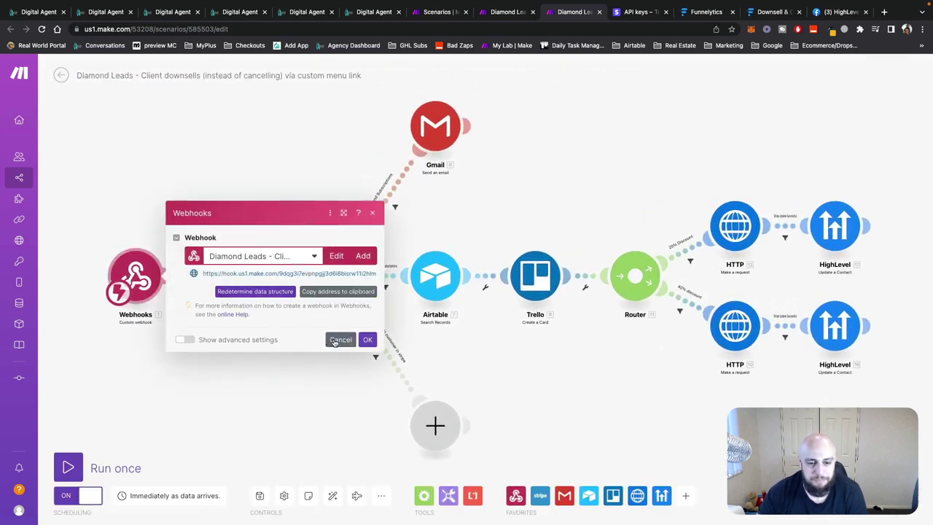
left_click(340, 340)
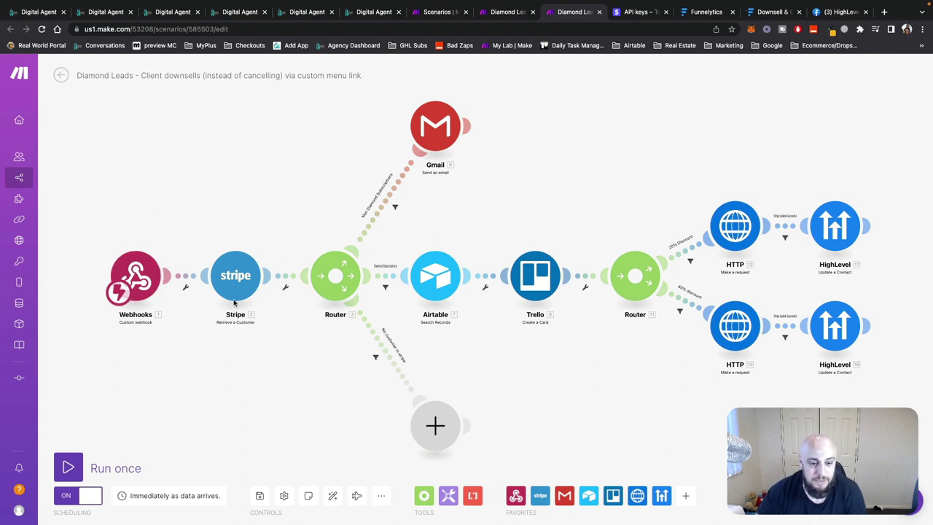
- Review the downsell scenario's modules from Stripe to the second router, and view the 20% Discount route's filter
left_click_drag(200, 235, 204, 199)
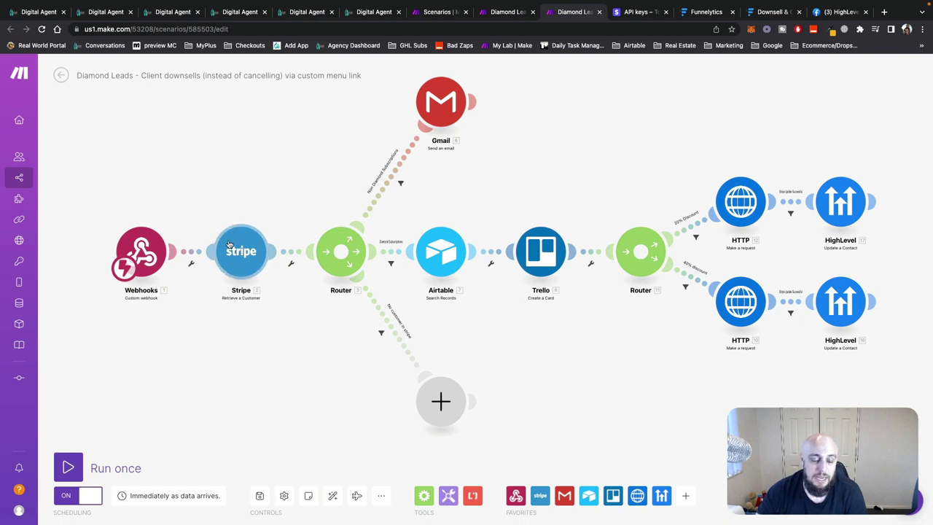
scroll(243, 202, "right", 3)
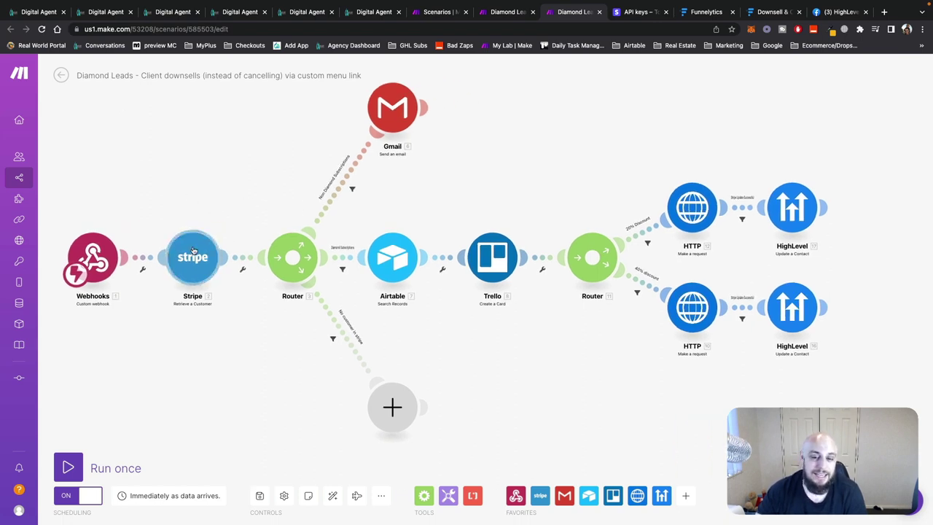
scroll(214, 191, "right", 5)
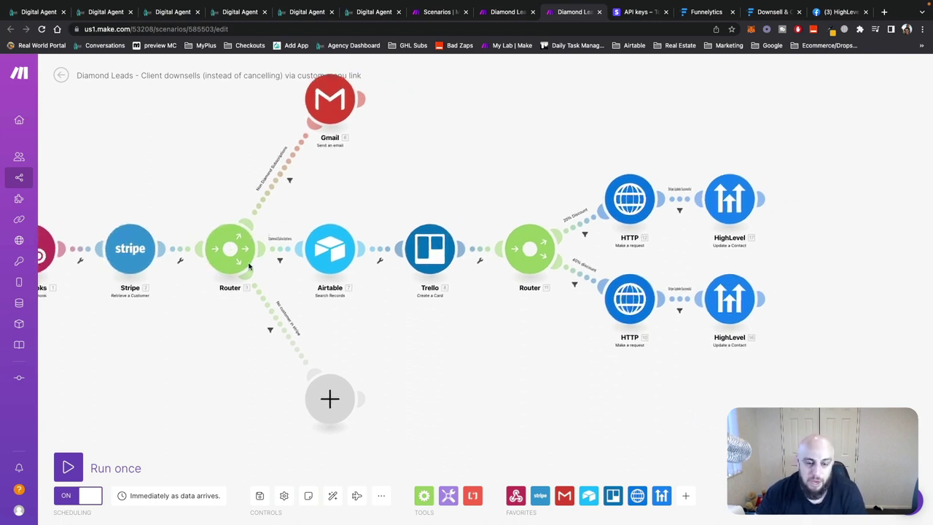
left_click_drag(235, 143, 191, 210)
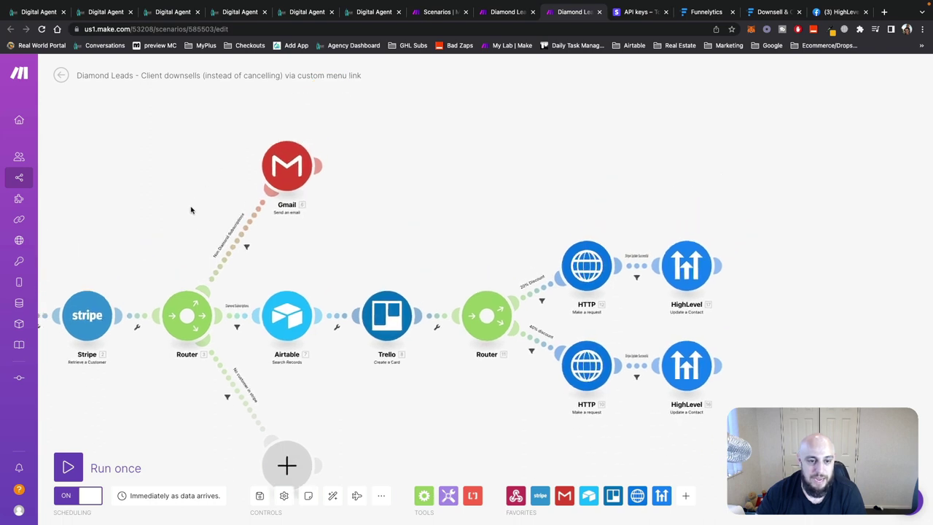
scroll(286, 218, "down", 3)
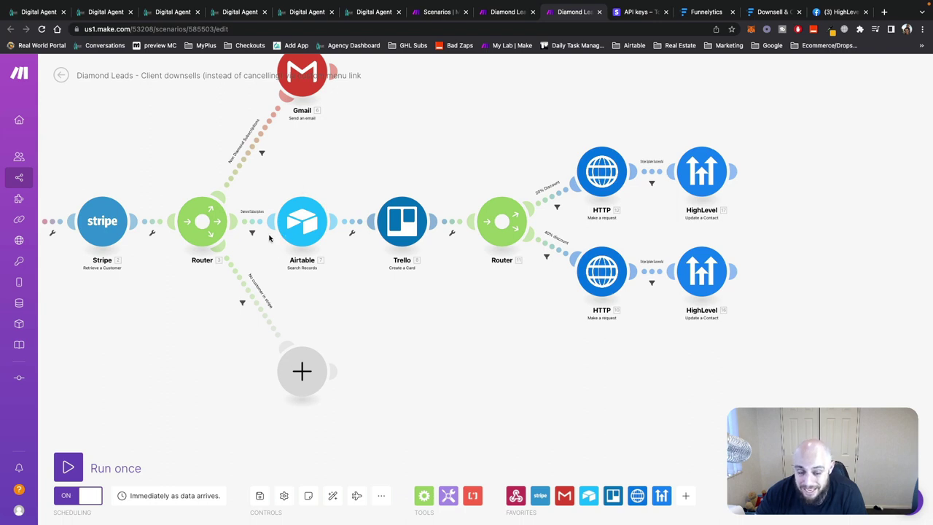
scroll(310, 208, "right", 5)
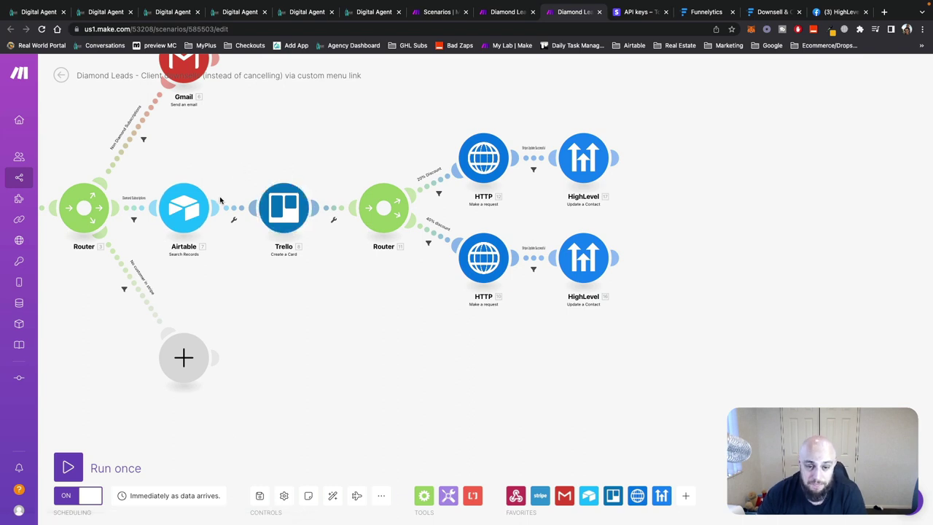
scroll(235, 150, "right", 5)
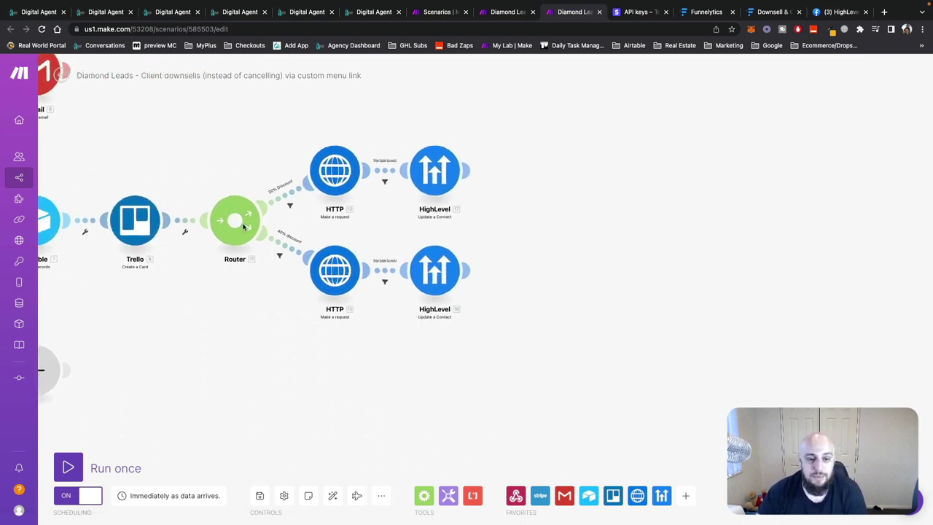
left_click(291, 195)
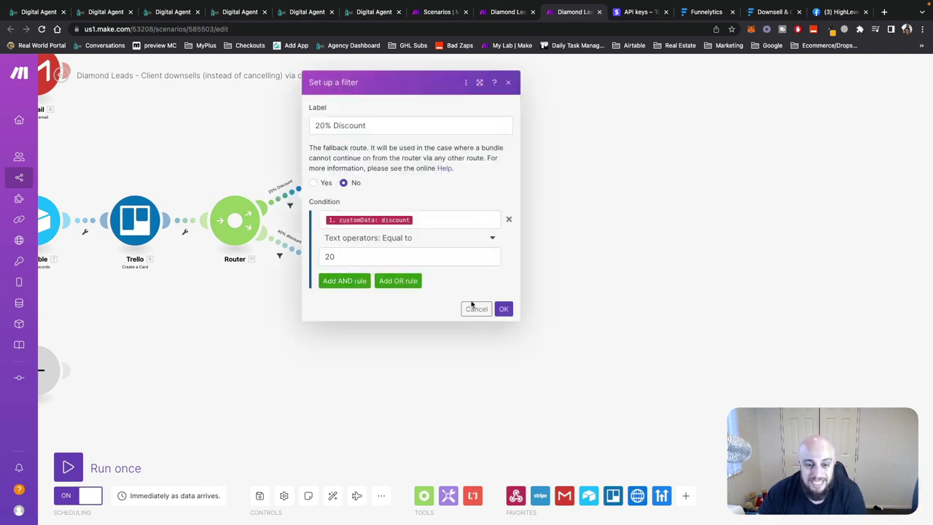
left_click(472, 307)
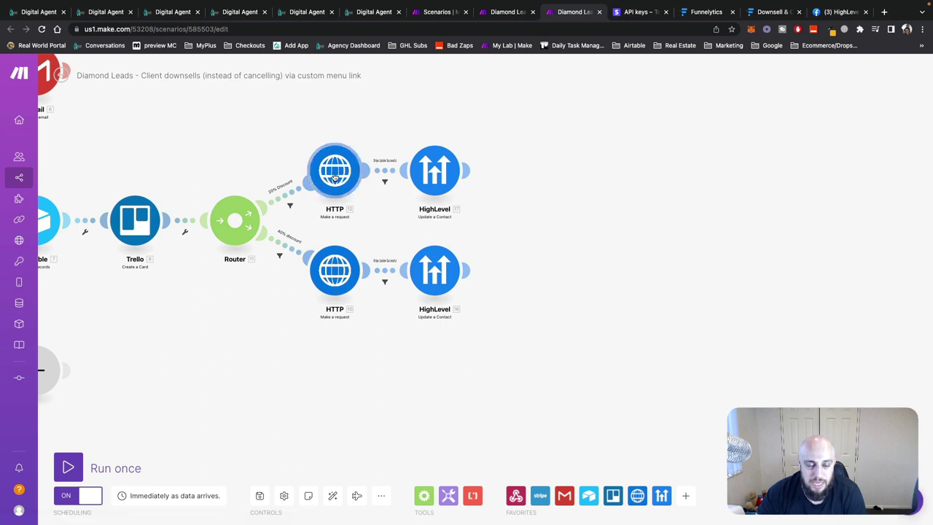
- Add a standalone HTTP module with a Basic Auth request to the canvas's empty area, and delete it
left_click(335, 176)
left_click(346, 151)
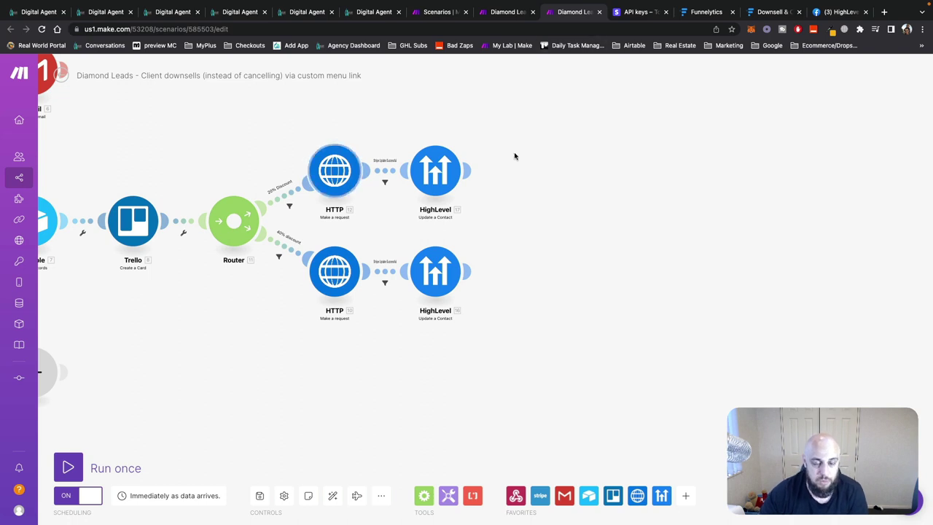
left_click(627, 133)
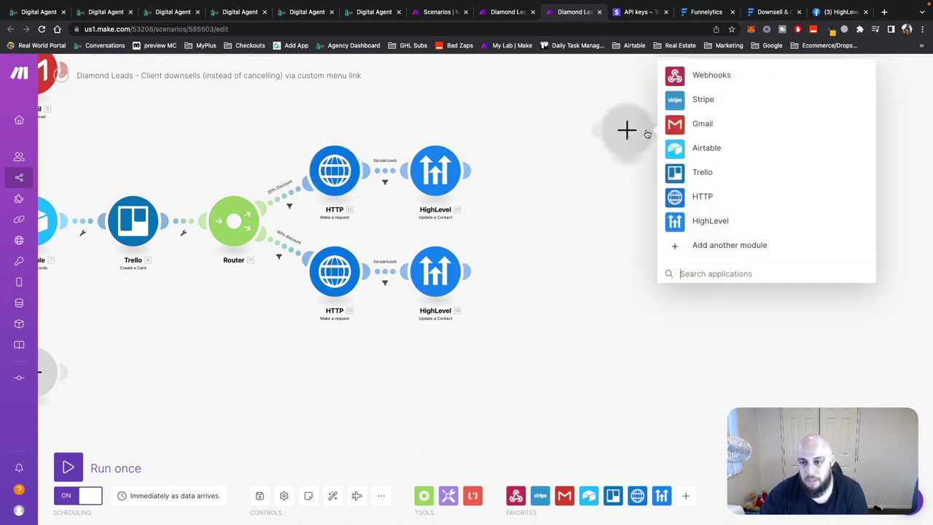
type("httops")
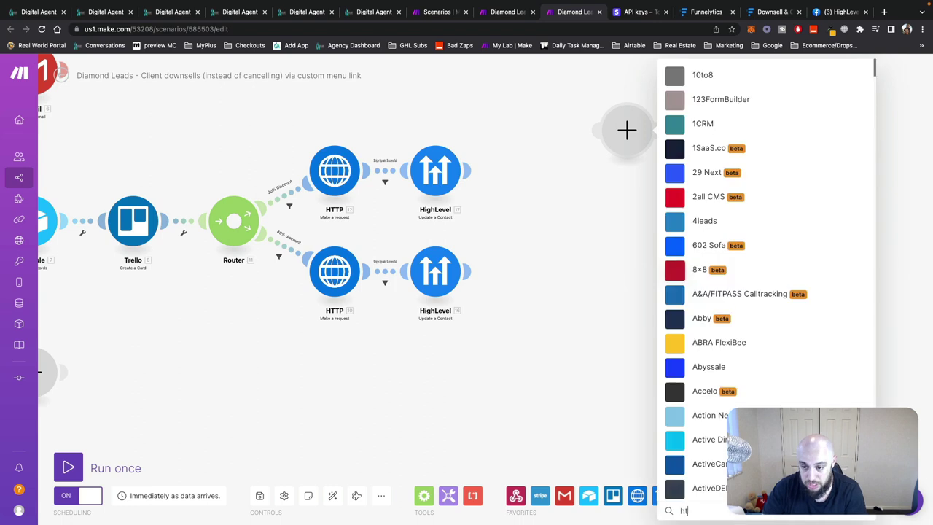
key("BackSpace")
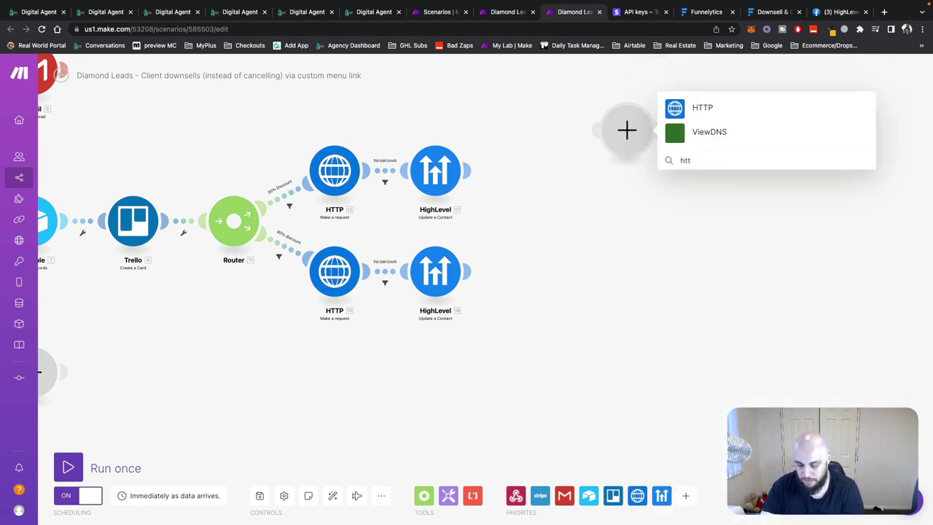
type("ps")
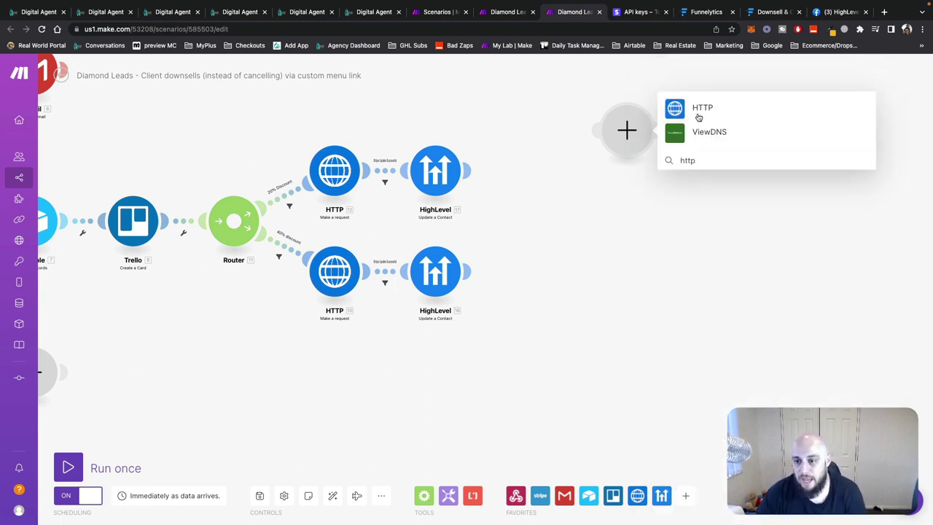
left_click(698, 111)
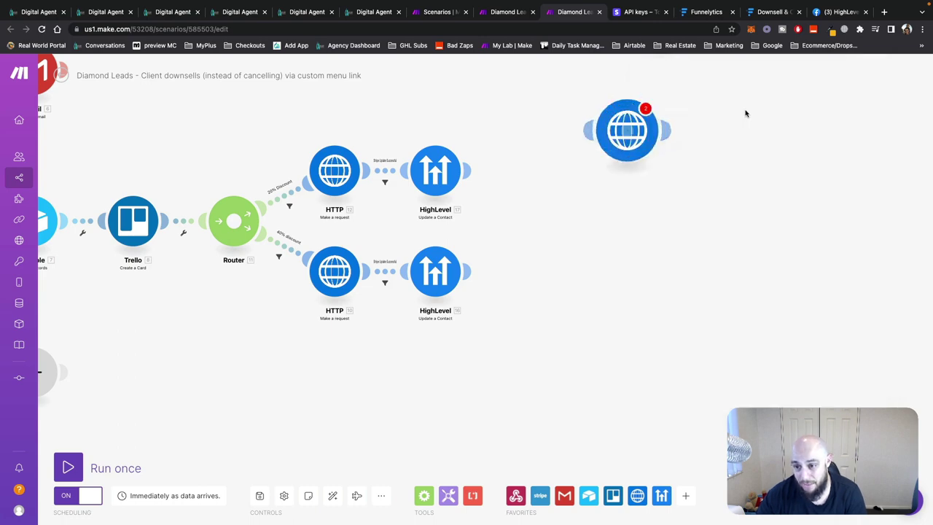
left_click(753, 114)
right_click(646, 143)
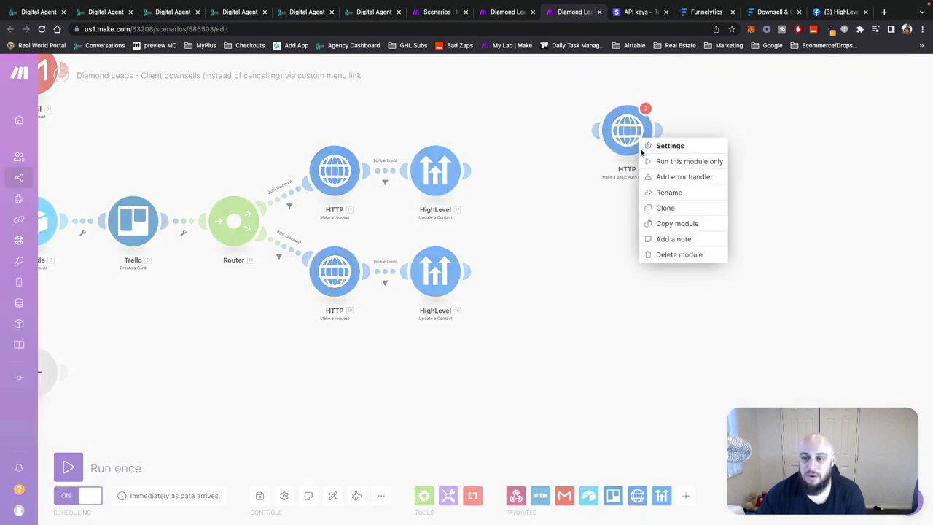
left_click(677, 257)
- Open the 20% Discount route's HTTP module and highlight the Stripe subscriptions address in its URL
scroll(656, 256, "up", 3)
scroll(501, 225, "left", 5)
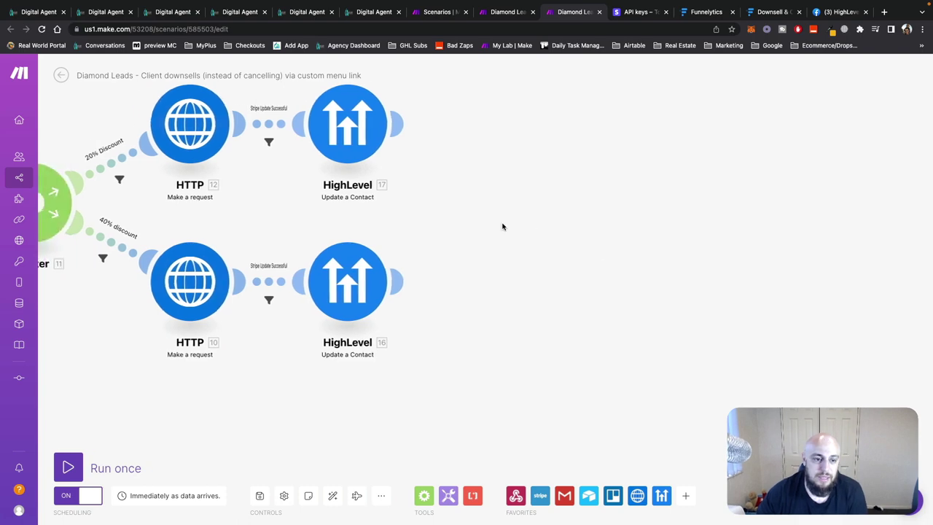
scroll(553, 227, "up", 2)
scroll(423, 188, "left", 3)
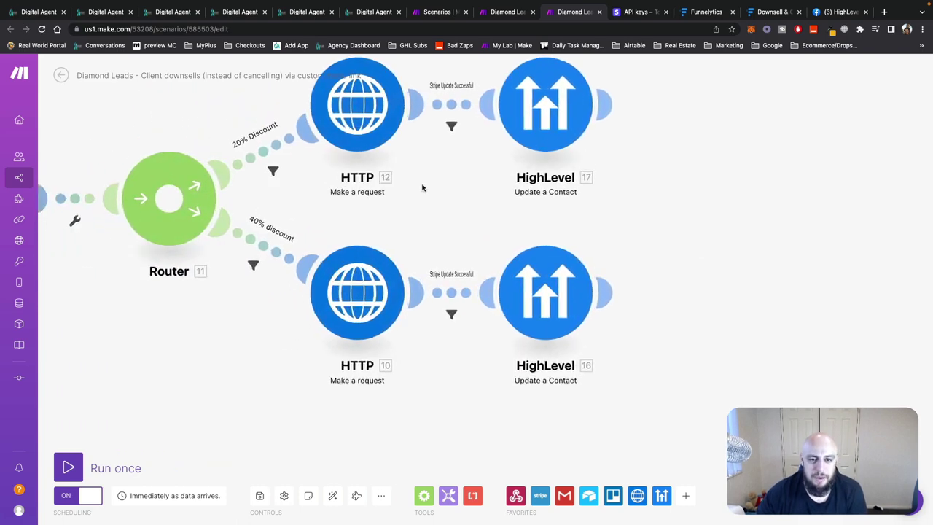
scroll(423, 187, "down", 2)
left_click(399, 131)
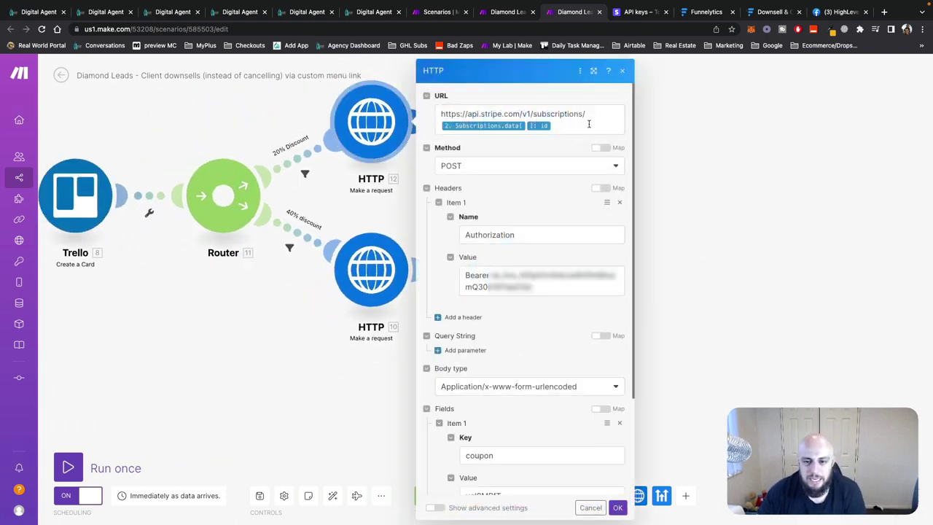
left_click_drag(597, 113, 433, 116)
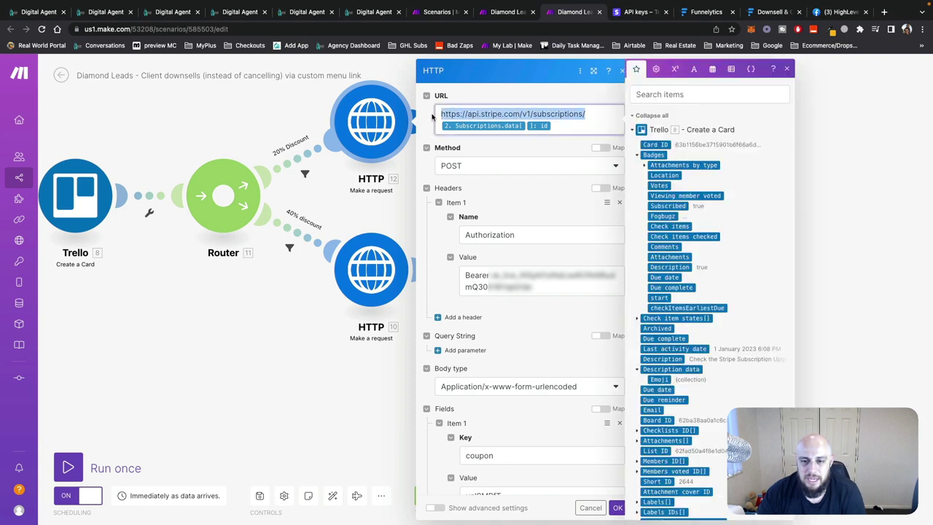
left_click(594, 114)
left_click_drag(594, 113, 438, 113)
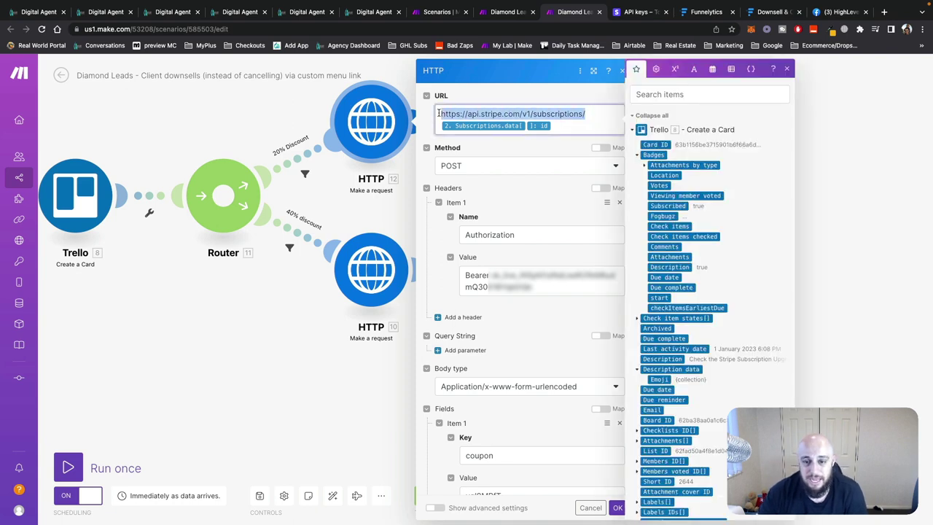
left_click(587, 113)
left_click_drag(586, 113, 439, 113)
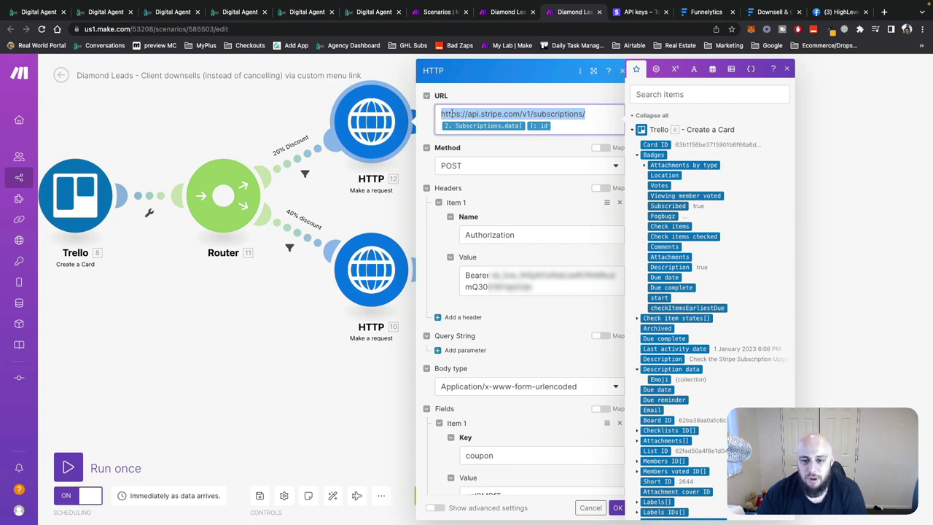
left_click(507, 147)
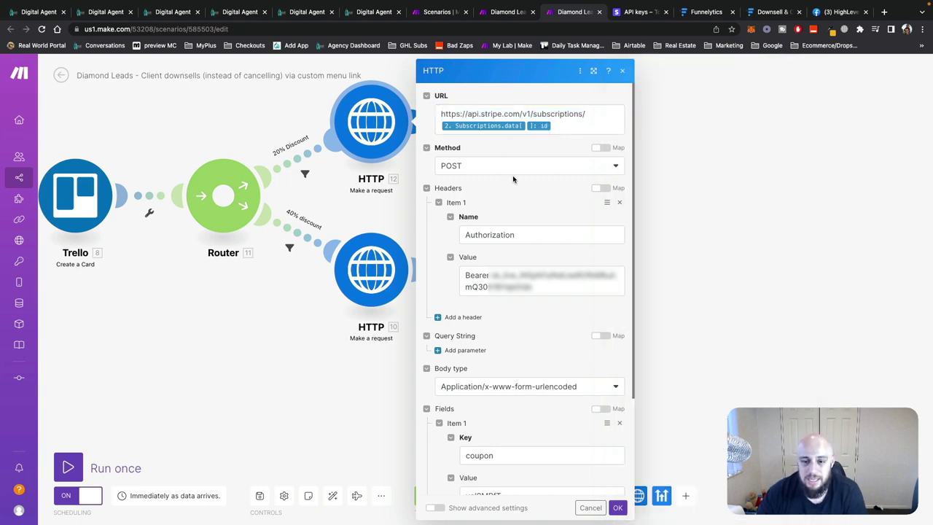
- Review the HTTP request's method options, its Authorization header name and the header's bearer value
left_click(488, 174)
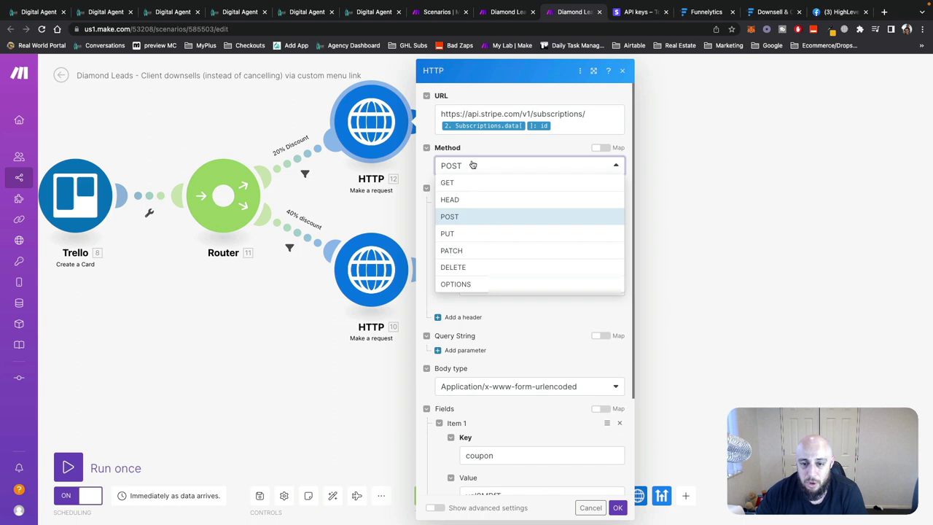
left_click(488, 148)
left_click(518, 235)
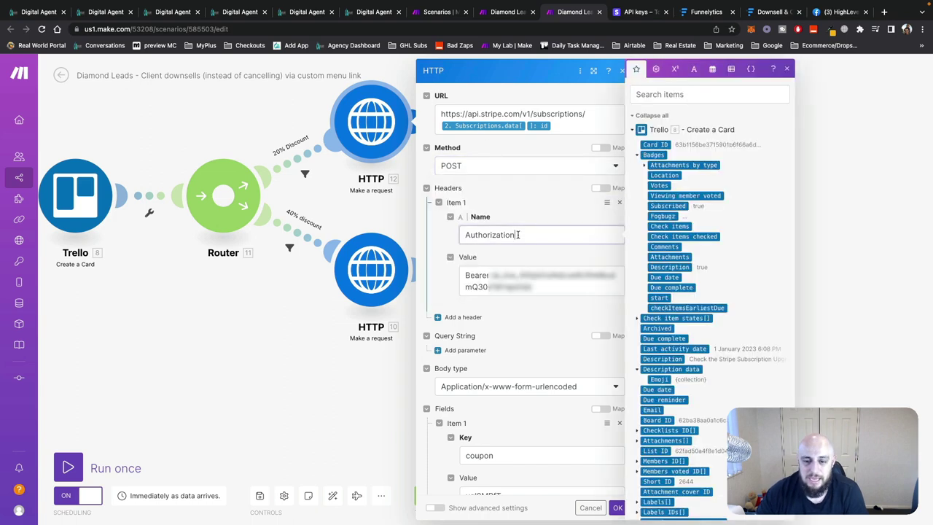
left_click_drag(519, 235, 437, 234)
left_click(464, 224)
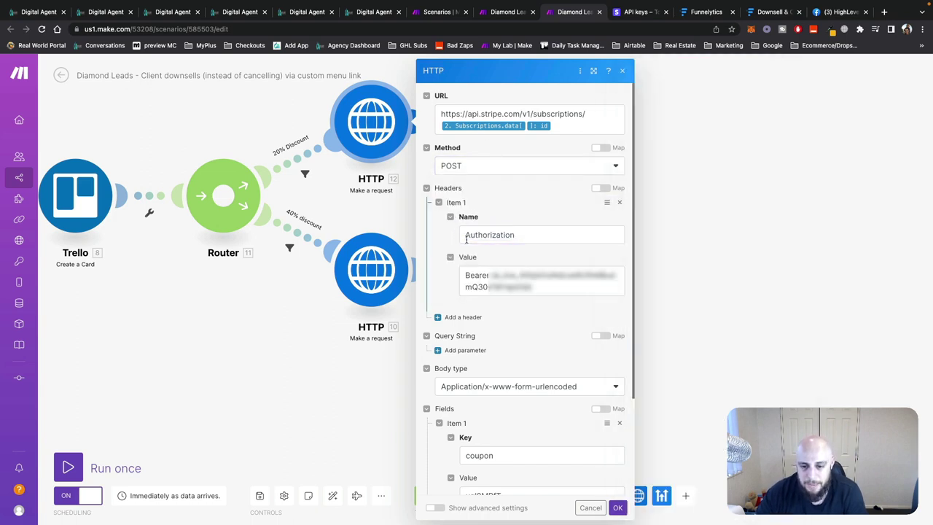
left_click(488, 274)
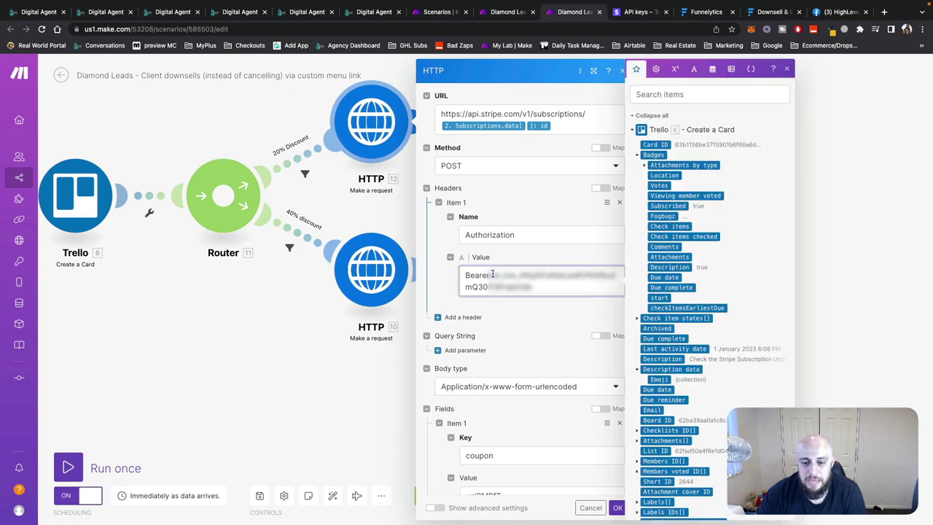
left_click_drag(493, 274, 547, 290)
left_click(550, 308)
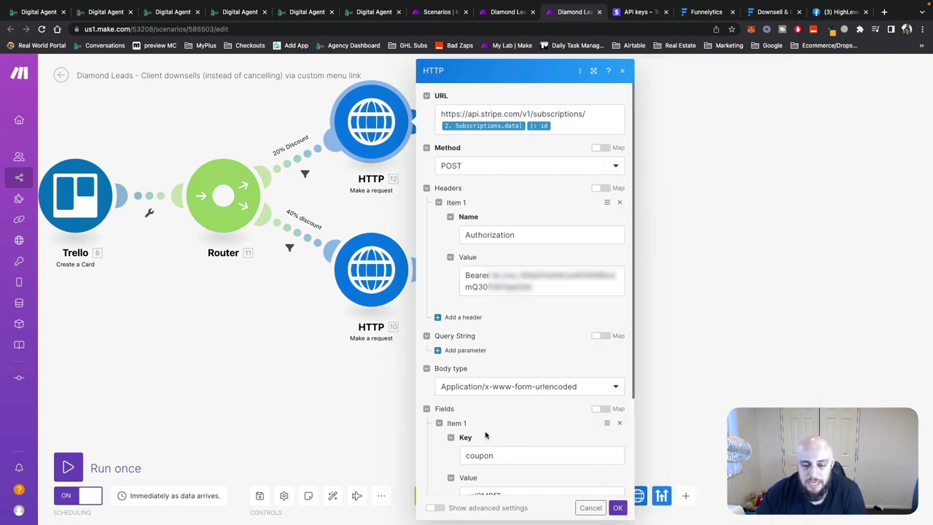
- Check the HTTP request's body type options and the key and value of its coupon field
left_click(495, 391)
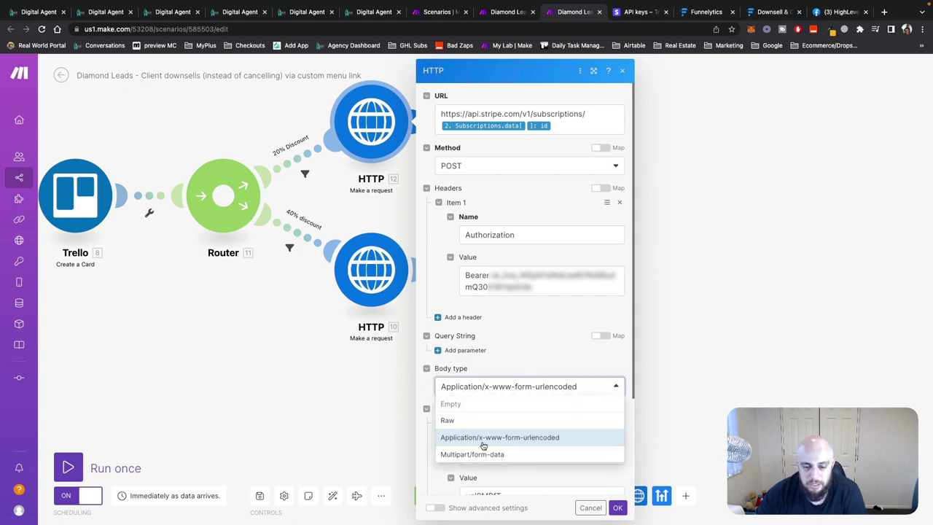
left_click(508, 390)
scroll(554, 306, "down", 3)
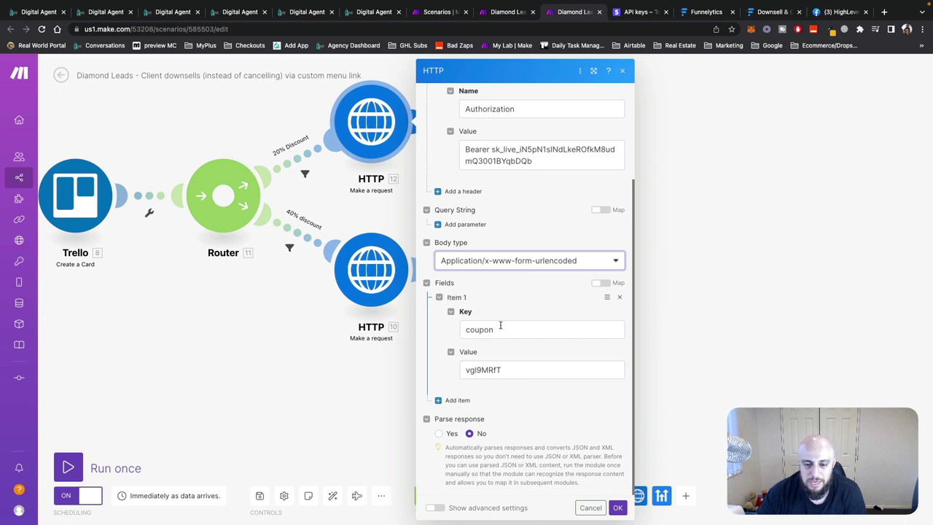
left_click_drag(518, 330, 449, 331)
left_click(478, 329)
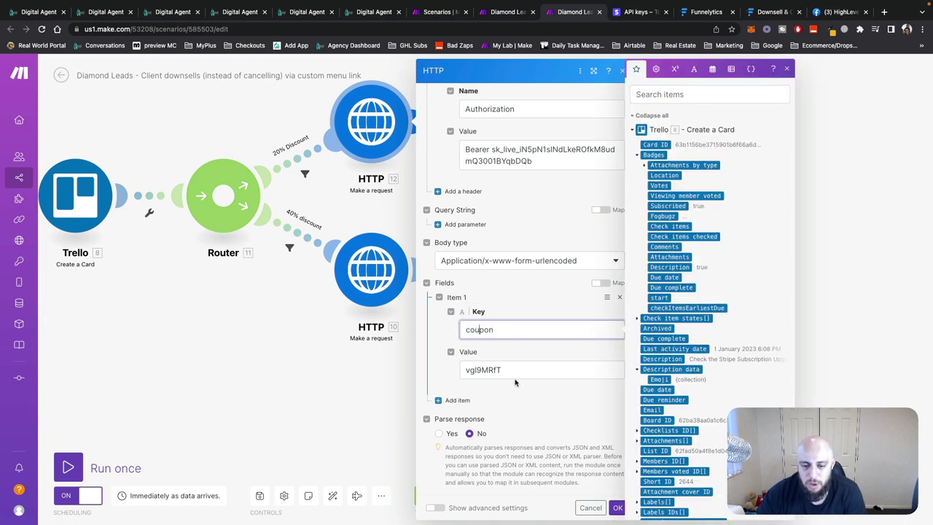
left_click_drag(497, 370, 459, 373)
left_click(371, 361)
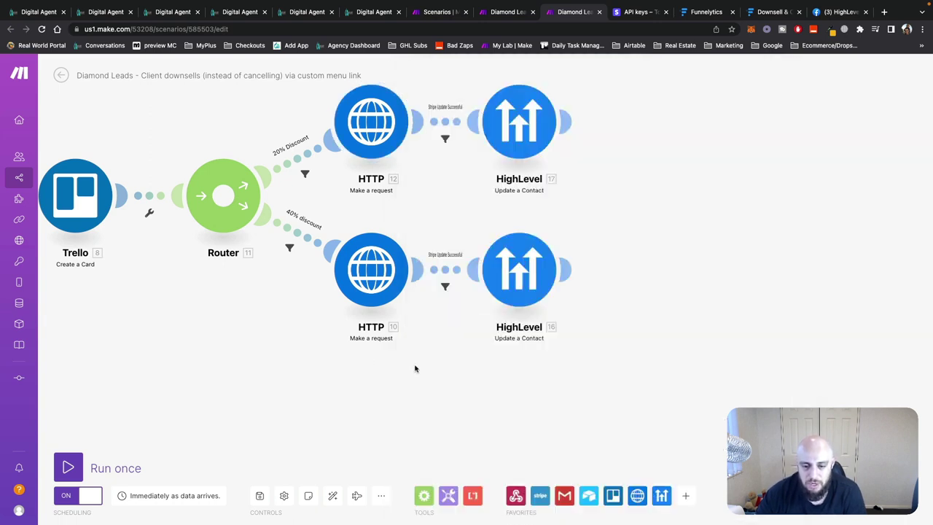
left_click(371, 116)
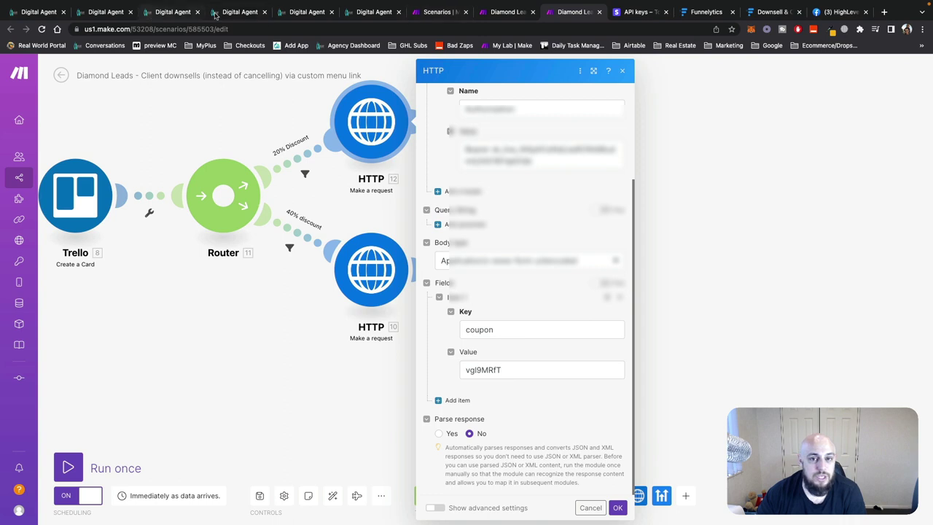
- Switch to the Stripe dashboard, search for "coupon" and view the Coupons list
left_click(624, 13)
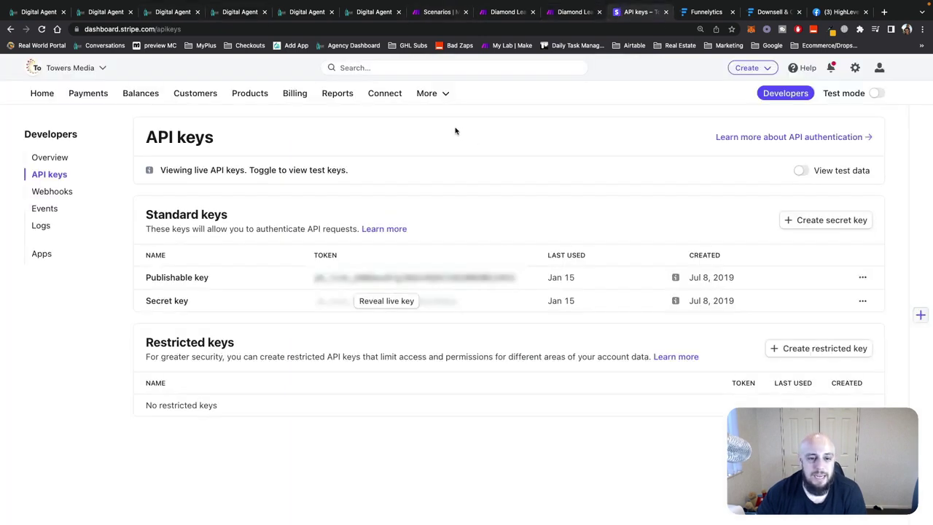
left_click(396, 65)
type("coupoin")
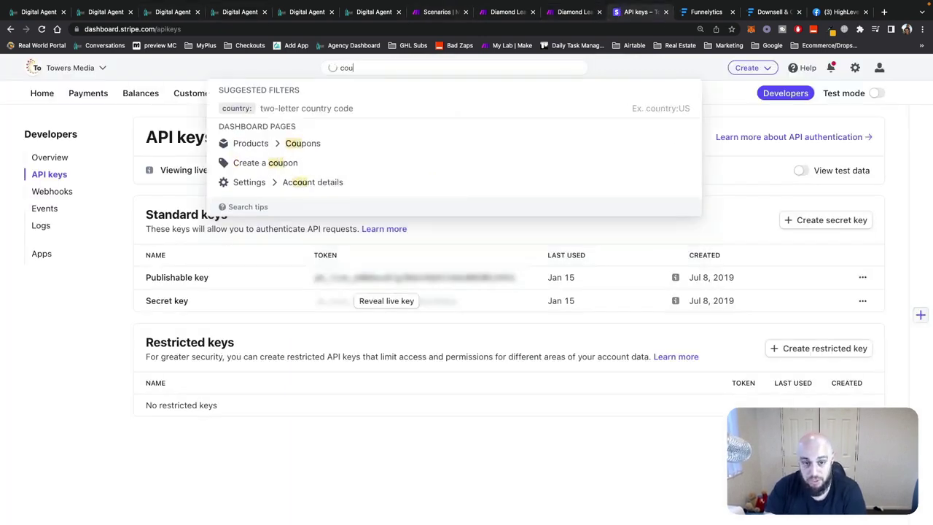
key("BackSpace")
key("BackSpace")
type("n")
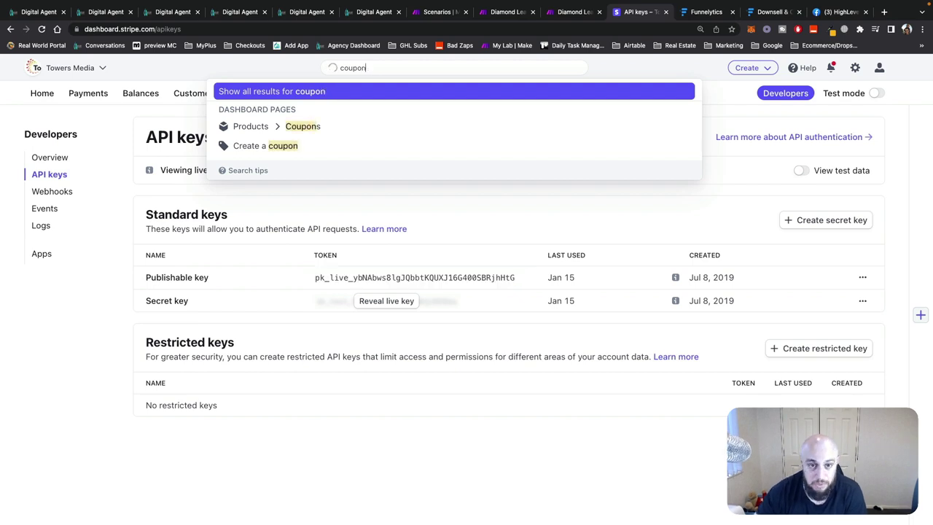
left_click(297, 127)
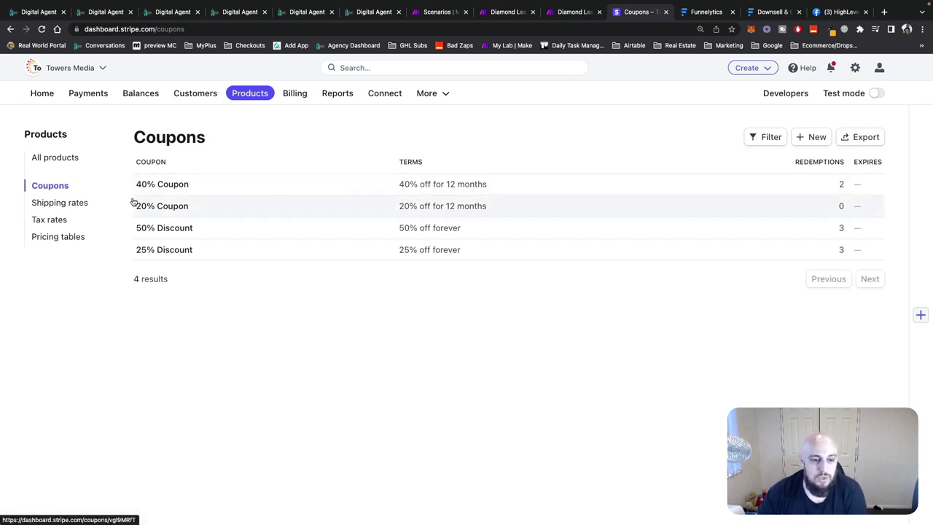
scroll(177, 208, "up", 5)
scroll(168, 126, "down", 5)
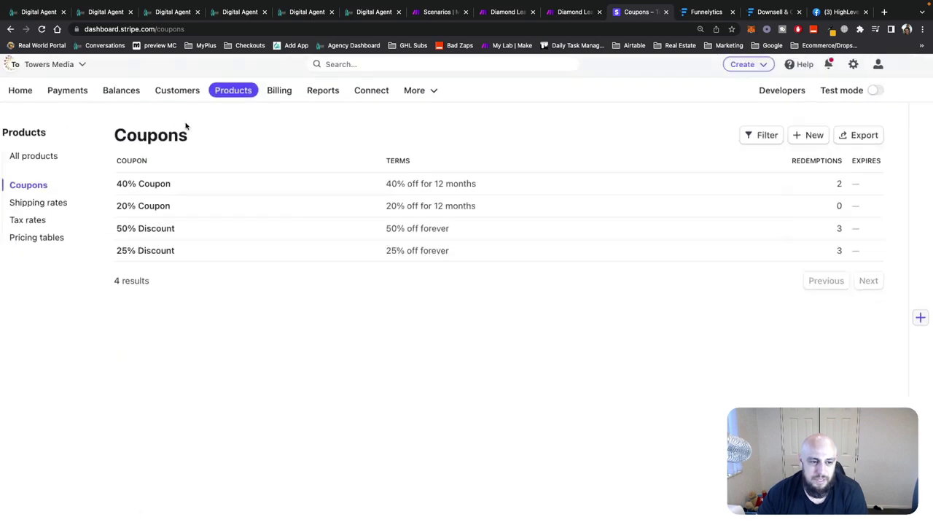
- Look through the fields of Stripe's new coupon form, and return to the Coupons list without creating one
left_click(811, 137)
left_click(229, 206)
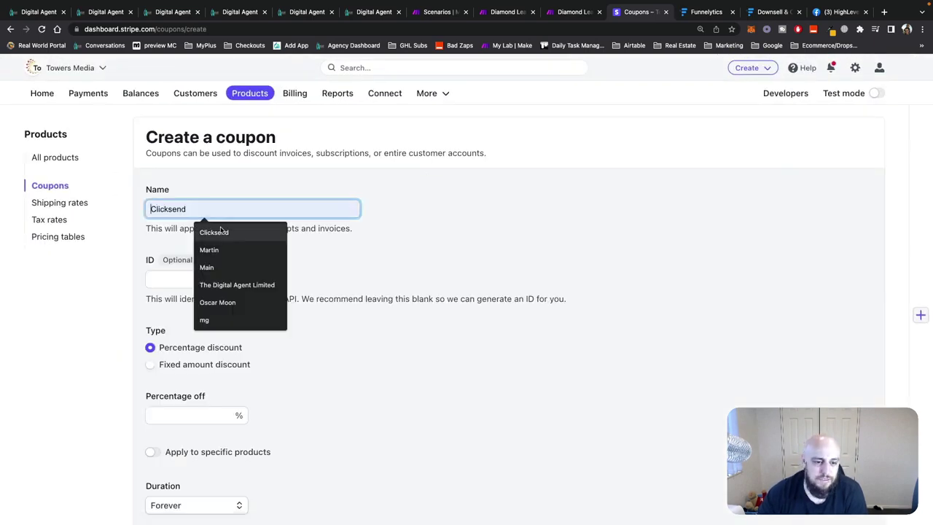
scroll(221, 230, "down", 5)
scroll(466, 291, "up", 5)
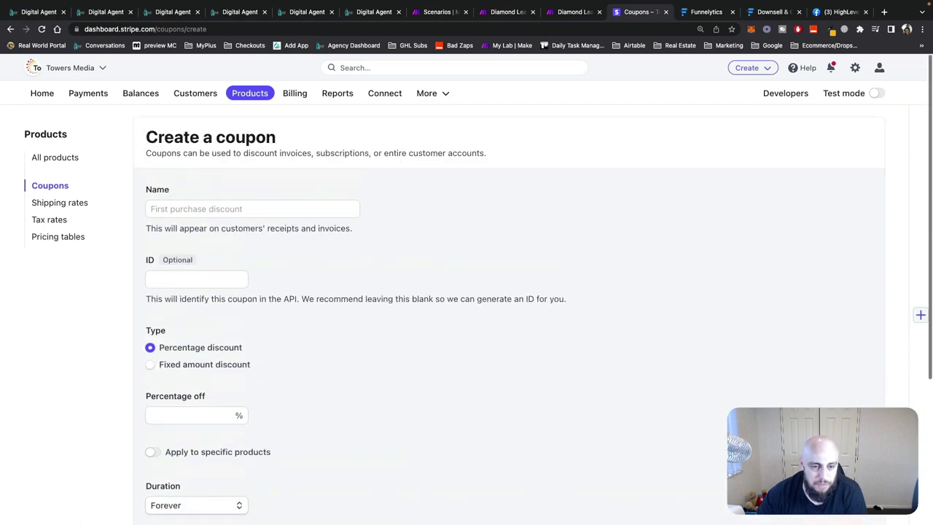
scroll(240, 219, "down", 3)
key("super+bracketleft")
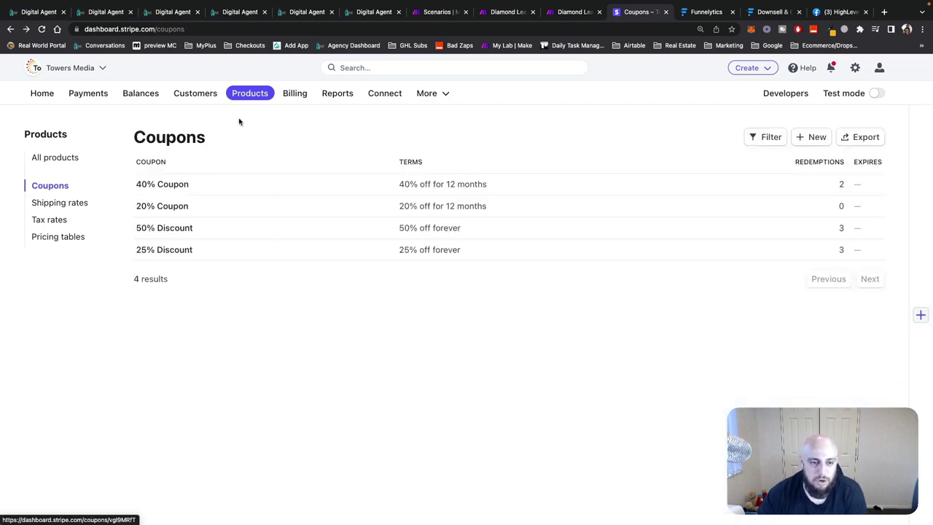
- View the 40% Coupon's details in Stripe, highlight its ID, and switch back to Make's client downsells scenario
left_click(175, 184)
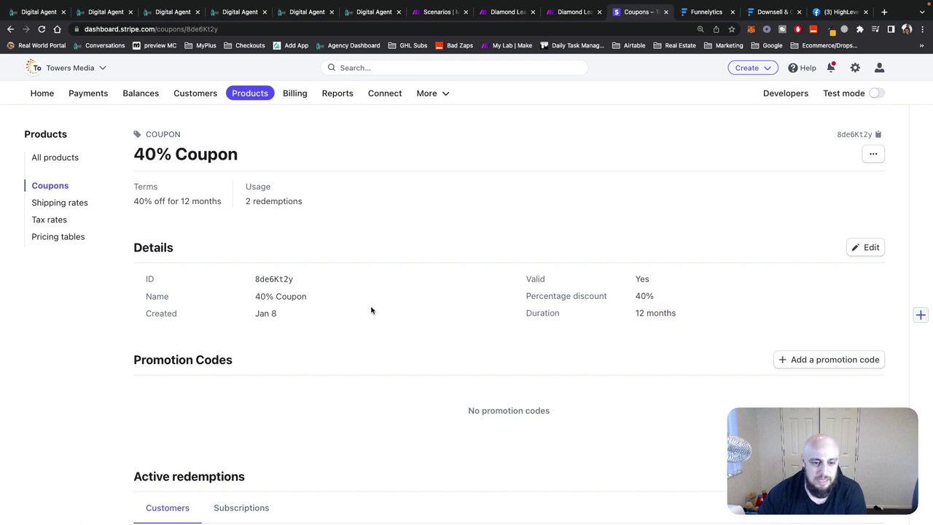
double_click(280, 278)
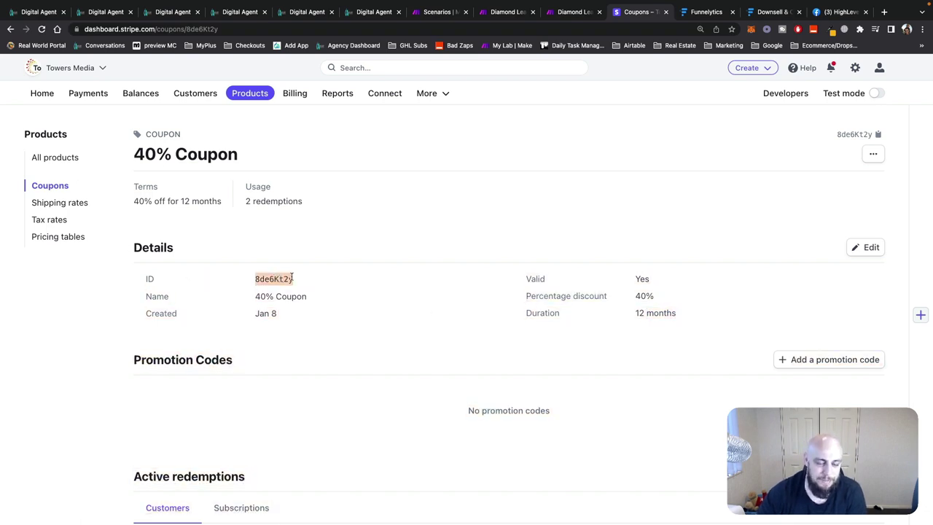
left_click(580, 14)
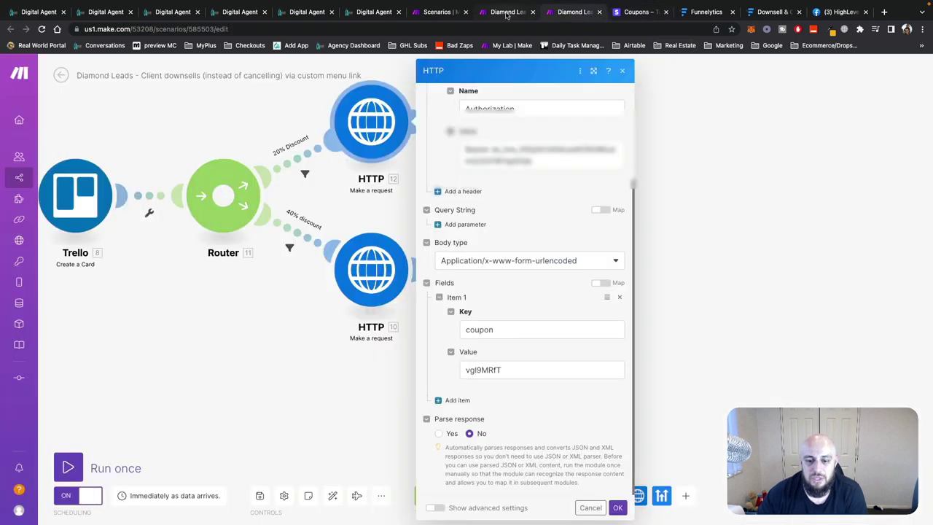
- Highlight the coupon value in the 20% discount HTTP request, check the 40% discount request's coupon value, and close the module settings
double_click(507, 376)
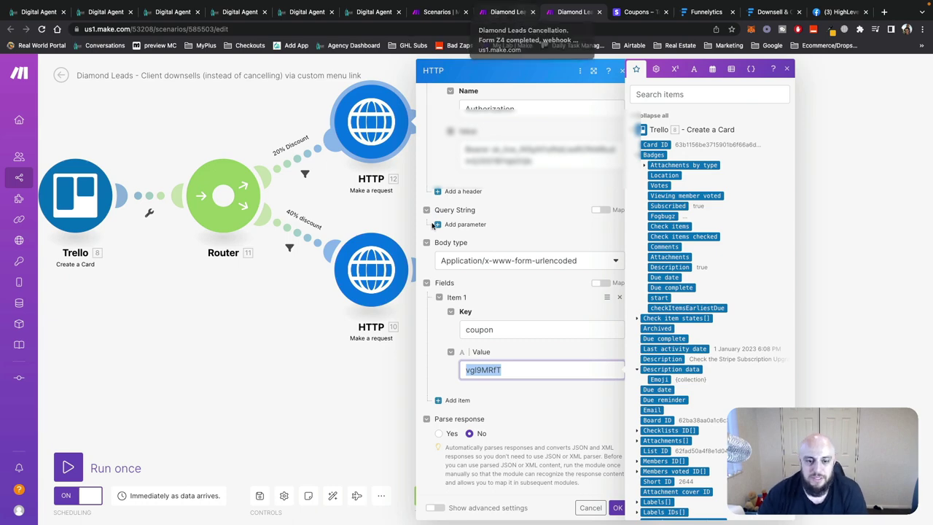
left_click(384, 258)
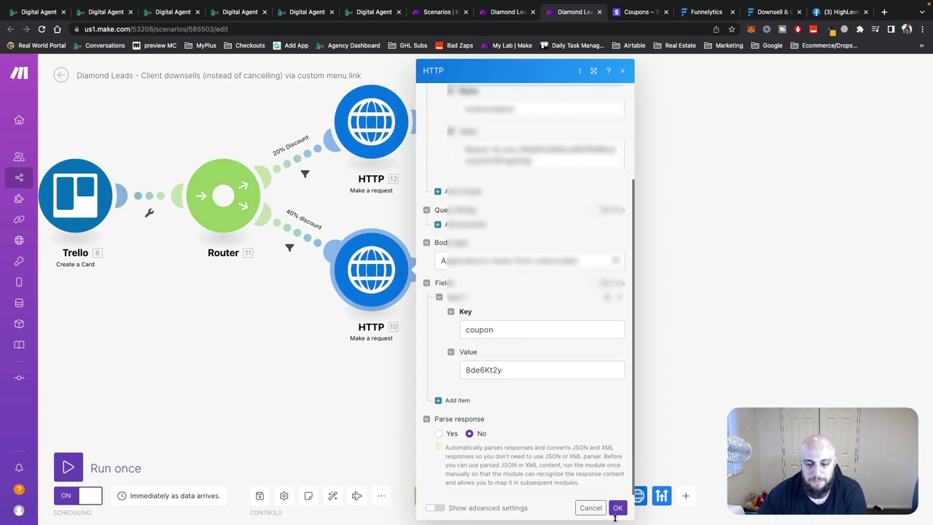
left_click(617, 507)
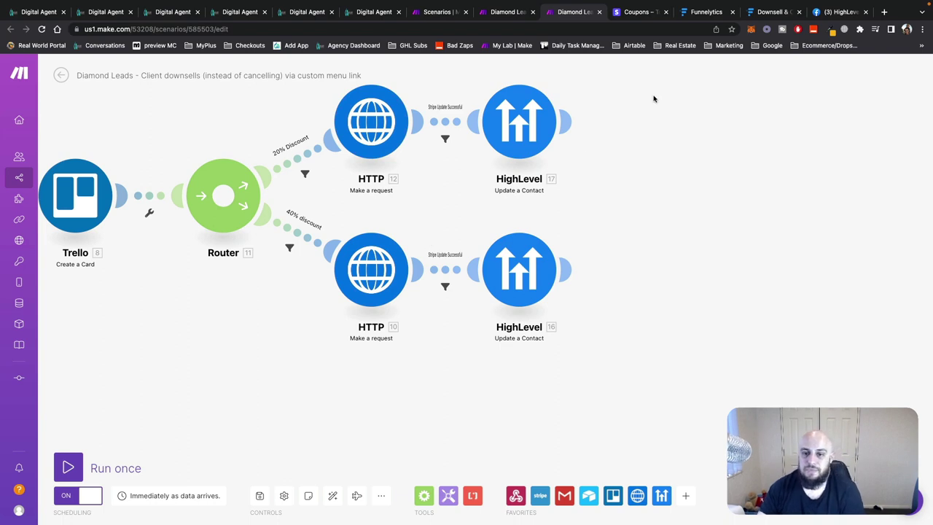
- Review the URL, method, headers and body type of the 40% discount HTTP request, and close its settings
left_click_drag(662, 213, 584, 291)
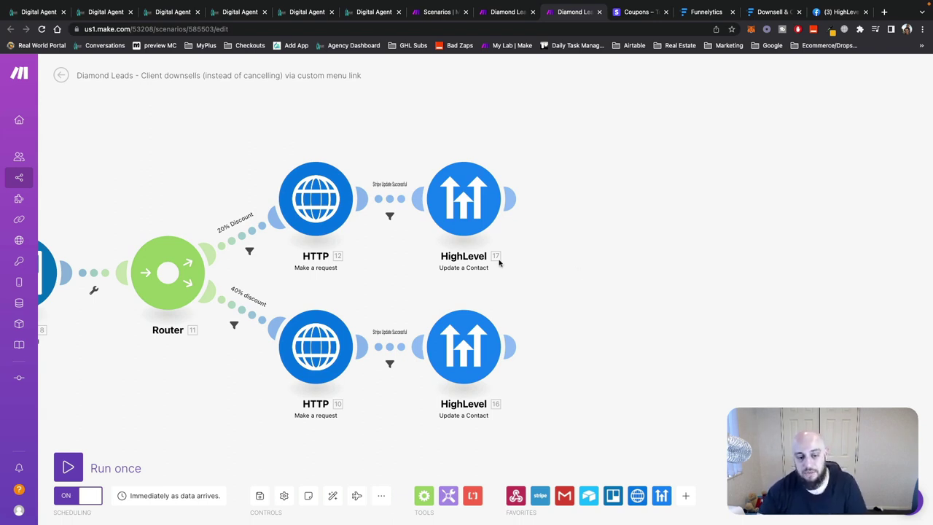
left_click(323, 366)
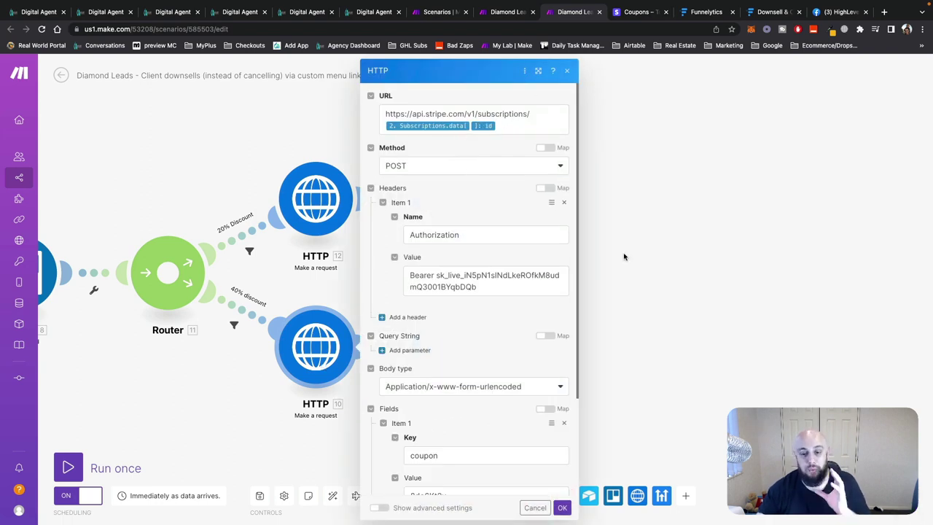
left_click(619, 287)
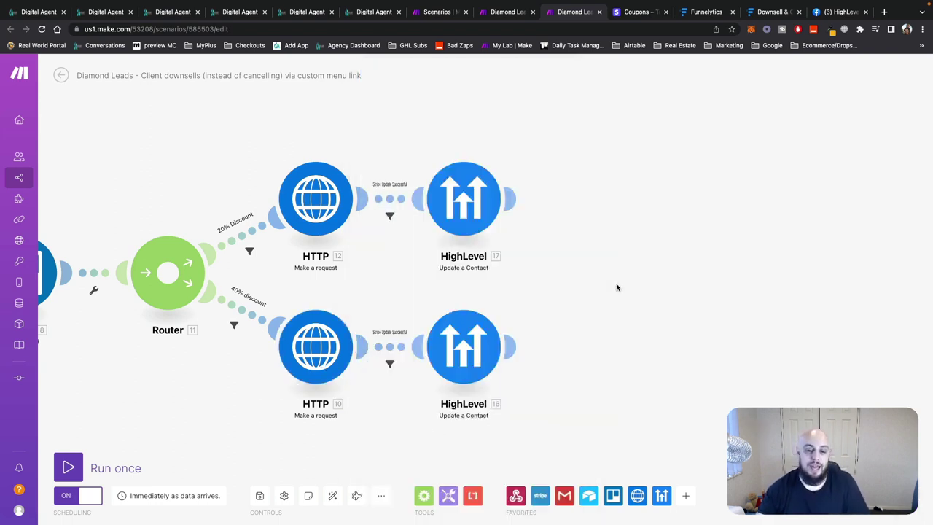
- Open the 40% branch's HighLevel Update a Contact module and look through its fields, from the mapped contact ID to the custom fields and Tags
left_click(475, 352)
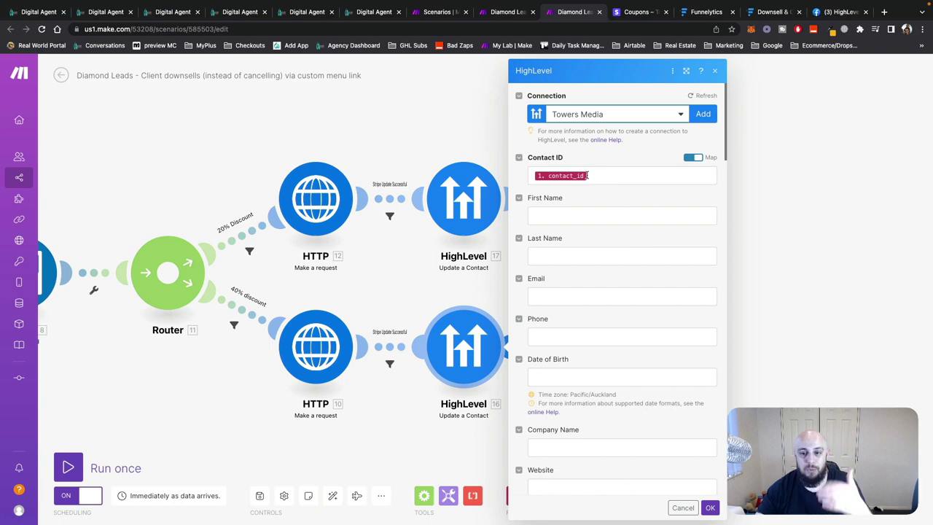
left_click(592, 175)
left_click(604, 202)
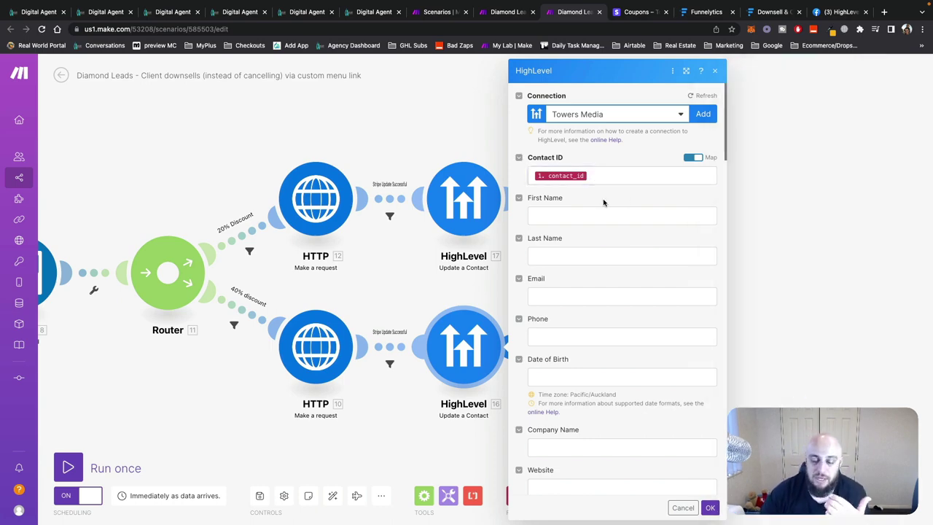
scroll(609, 174, "down", 10)
scroll(608, 174, "down", 15)
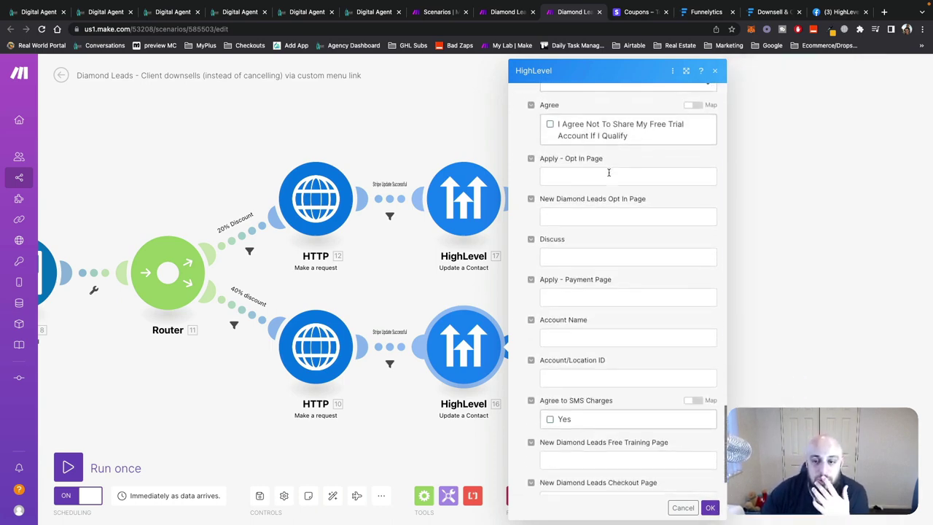
scroll(610, 179, "up", 15)
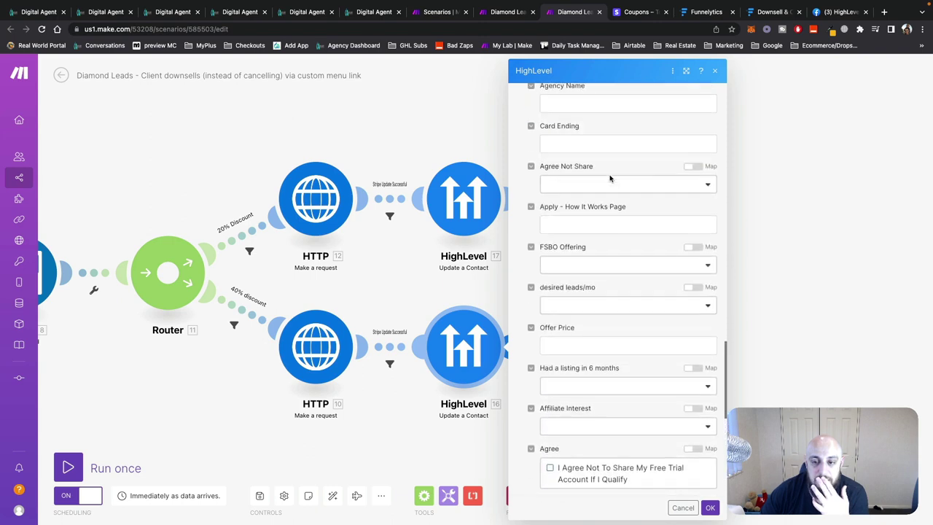
scroll(610, 179, "up", 10)
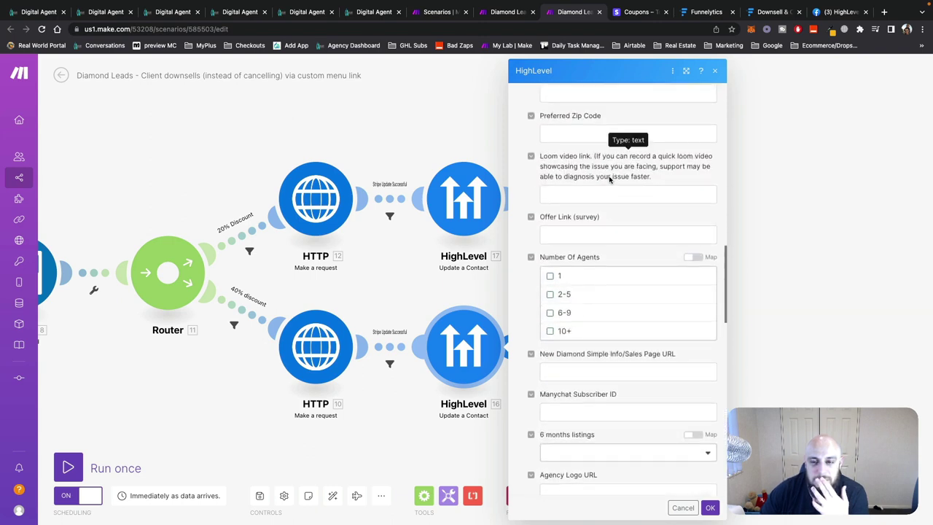
scroll(610, 178, "up", 5)
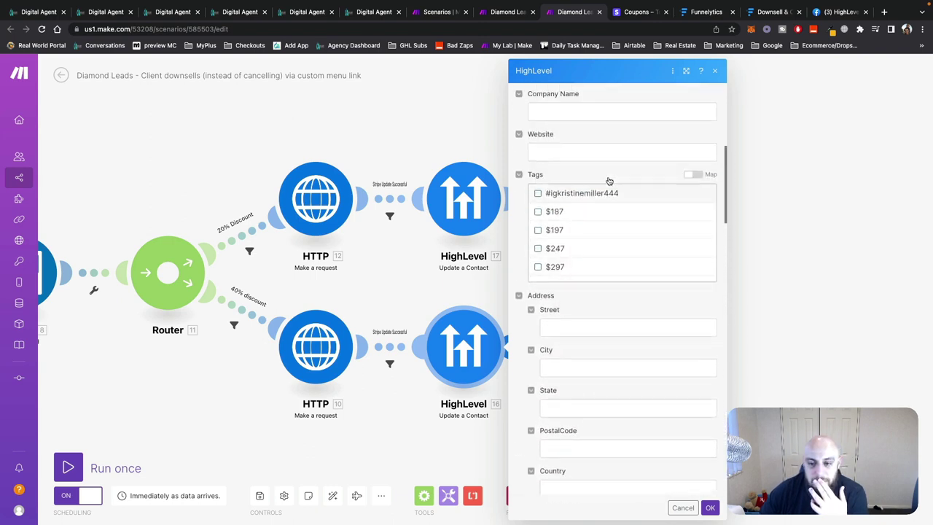
- Find the downsell40 tag in the contact update module's Tags list, and close the module settings
scroll(605, 203, "down", 4)
scroll(604, 203, "down", 10)
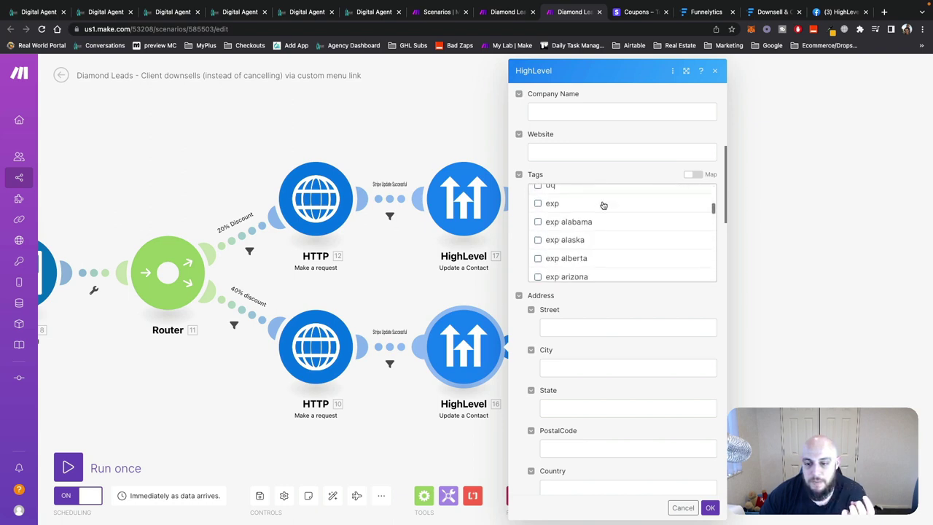
scroll(602, 206, "up", 6)
scroll(602, 204, "down", 3)
scroll(600, 205, "up", 2)
left_click(600, 208)
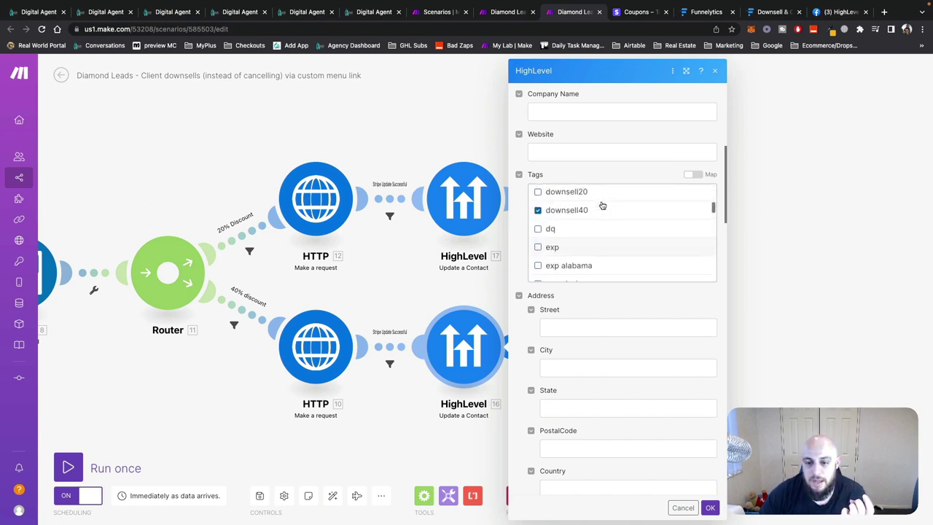
scroll(575, 217, "up", 1)
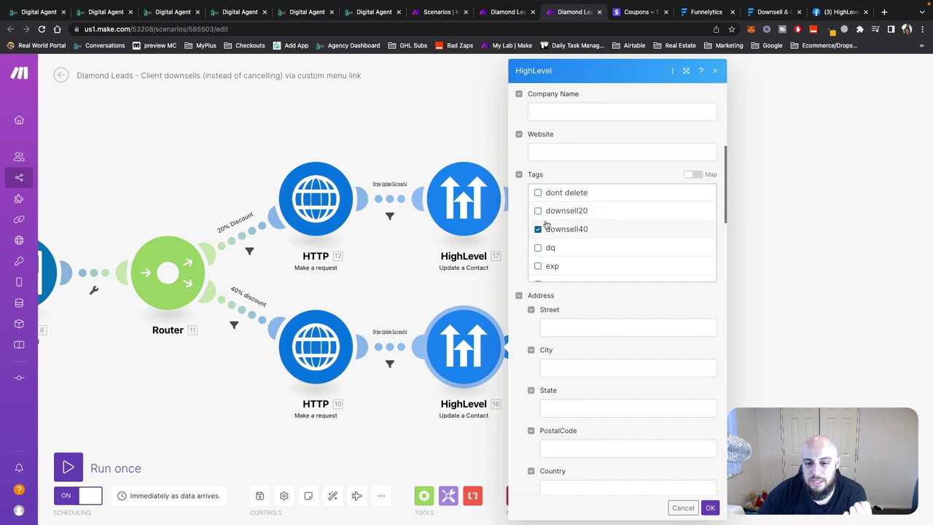
left_click(820, 281)
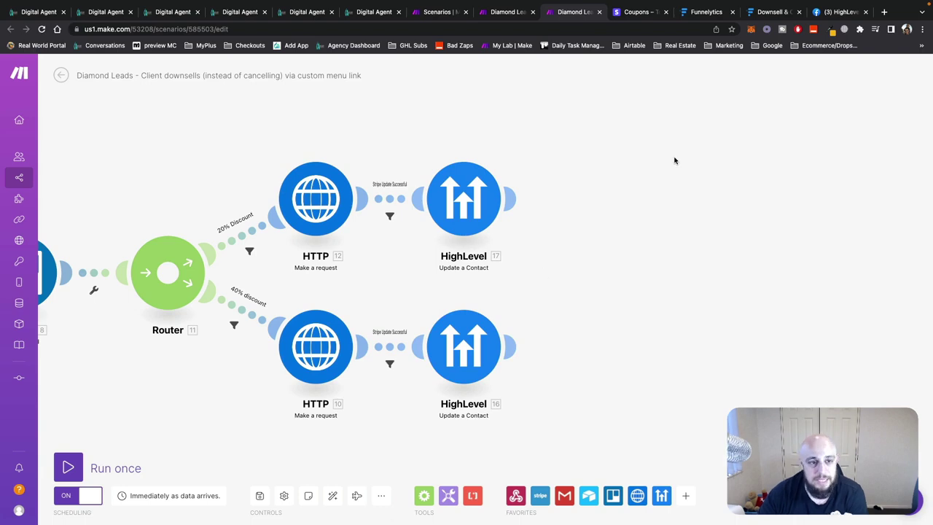
- Switch to HighLevel and open the "Downsell Upgrades Completed. Tags Added, email client to confirm" workflow from the Up/Down Sells folder
left_click(172, 11)
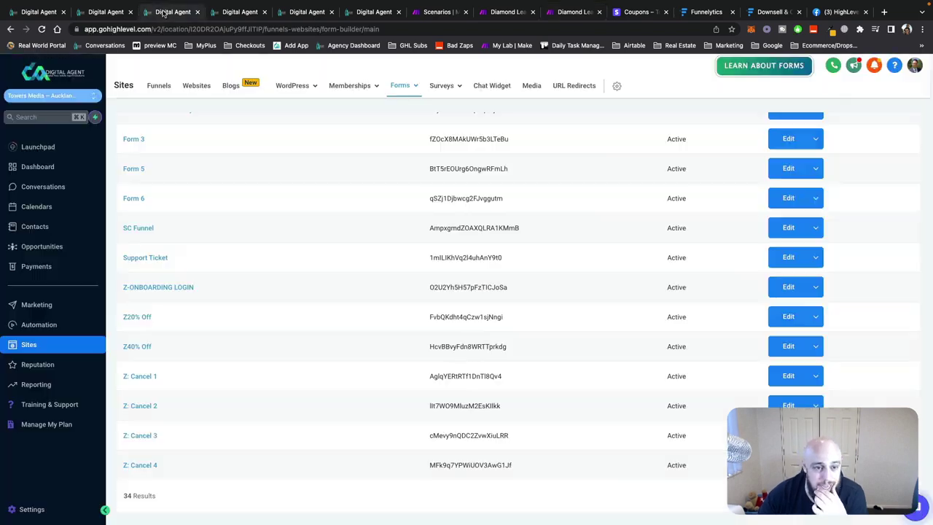
left_click(237, 13)
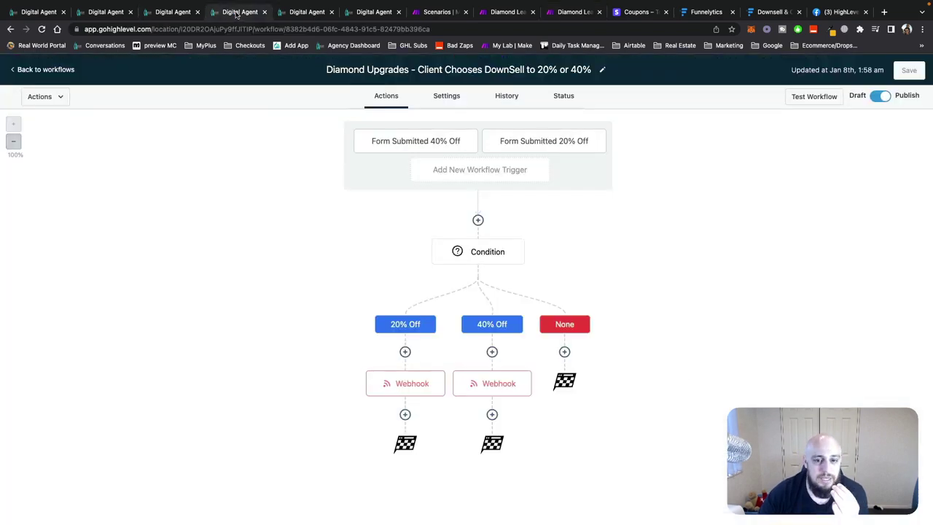
left_click(62, 70)
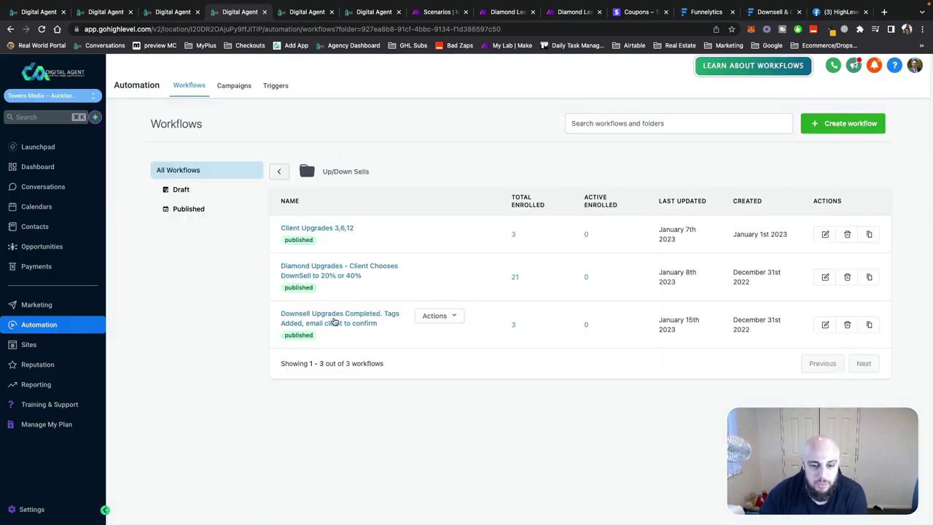
left_click(343, 317)
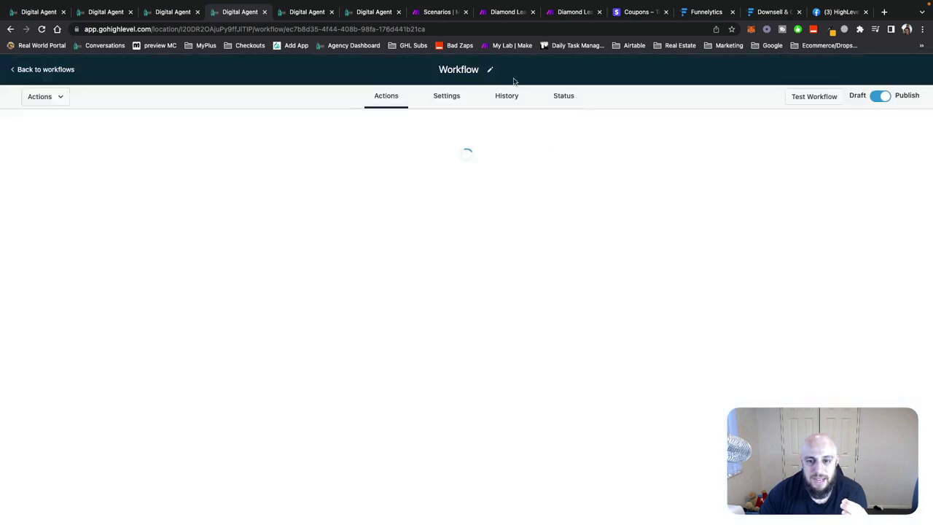
- Open the Downsell40 branch's Email action and highlight its subject and the message sentence about 40% off Diamond Leads for 12 months
scroll(591, 190, "down", 2)
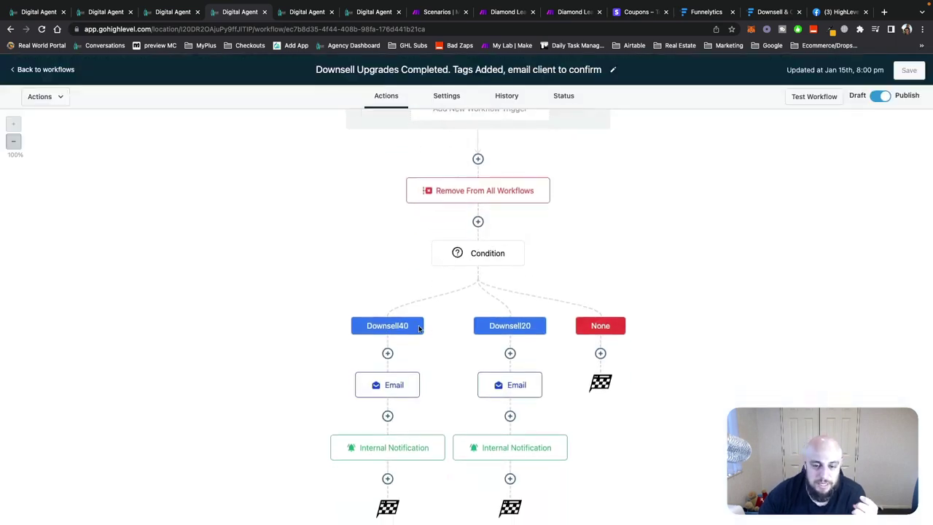
scroll(247, 238, "down", 1)
left_click(377, 367)
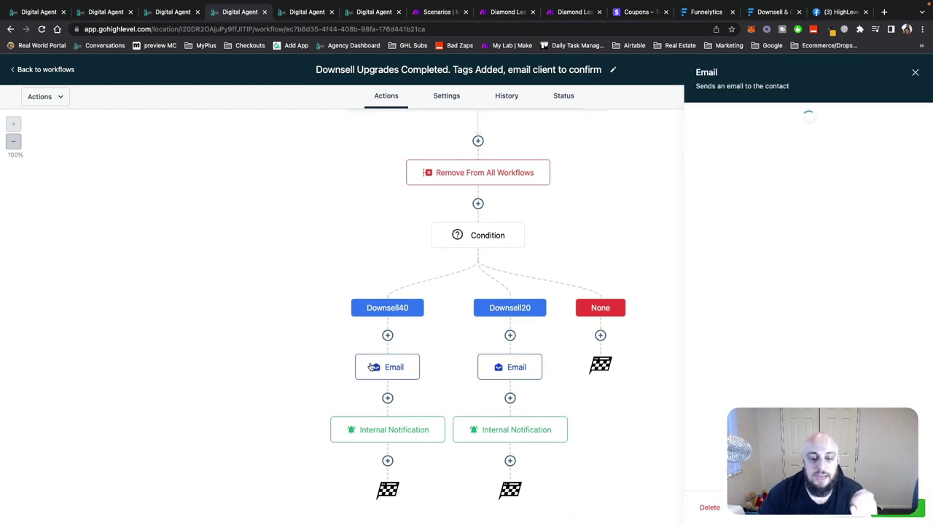
scroll(739, 277, "down", 2)
triple_click(806, 218)
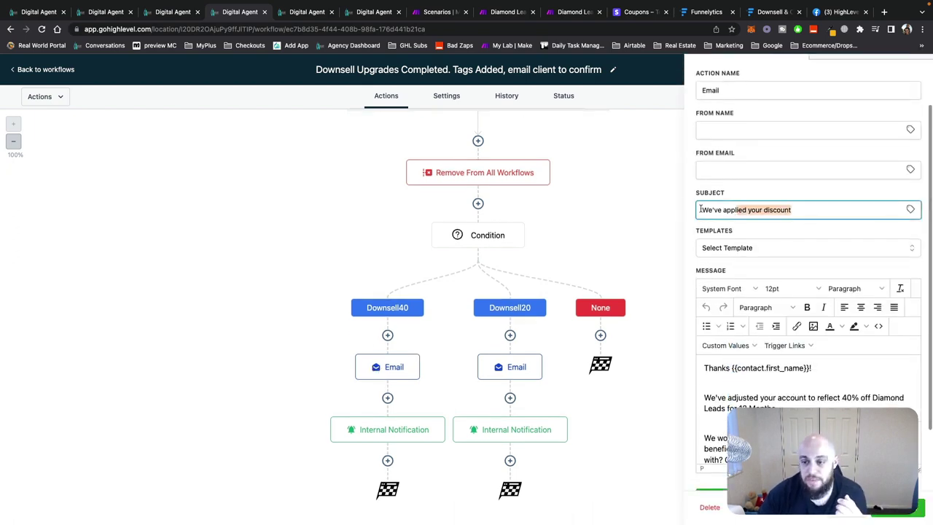
scroll(793, 242, "down", 1)
scroll(801, 277, "down", 2)
left_click_drag(777, 294, 814, 311)
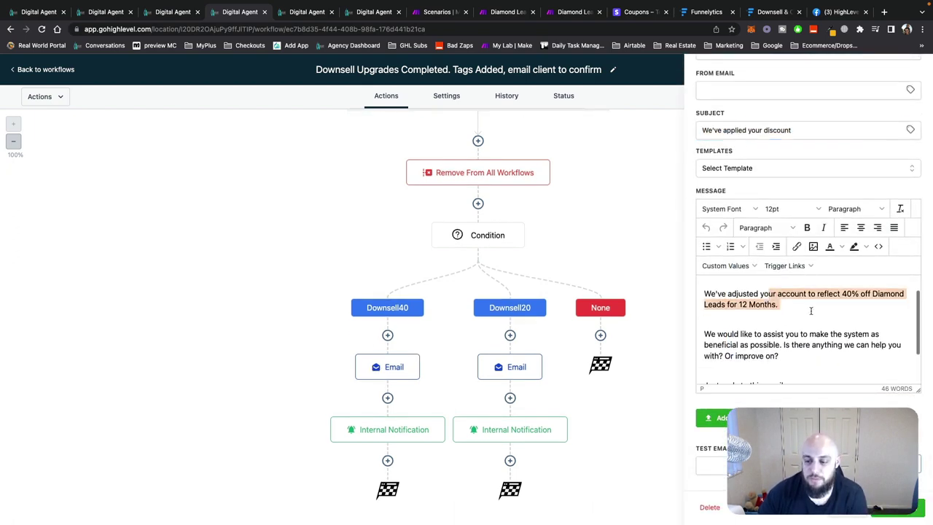
left_click(814, 312)
- Read the rest of the email message, covering the offer of help, the reply request and the user name placeholder
triple_click(714, 333)
left_click(717, 333)
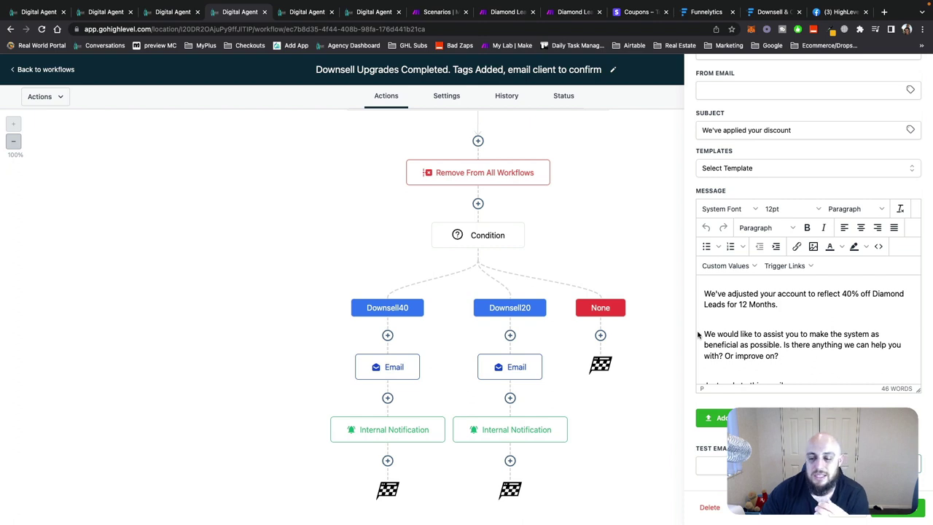
scroll(787, 327, "down", 1)
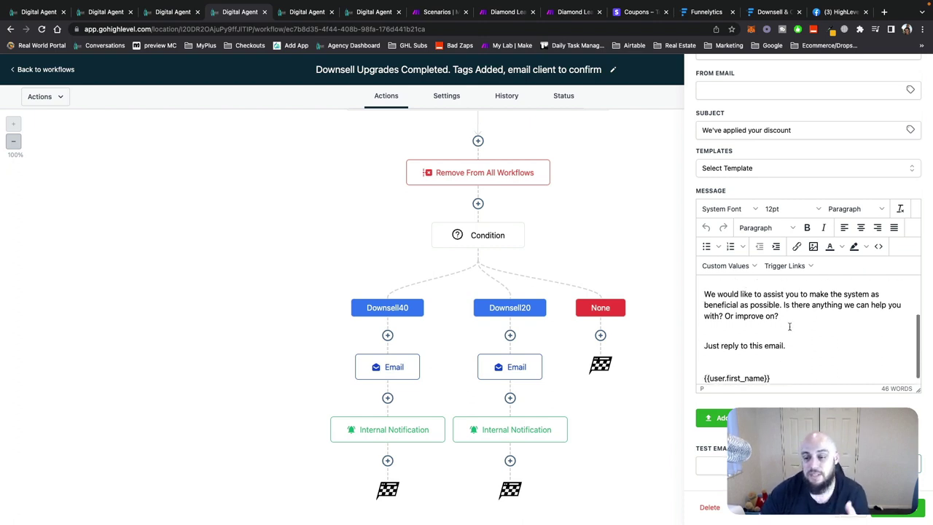
triple_click(765, 313)
left_click(763, 299)
scroll(758, 306, "down", 1)
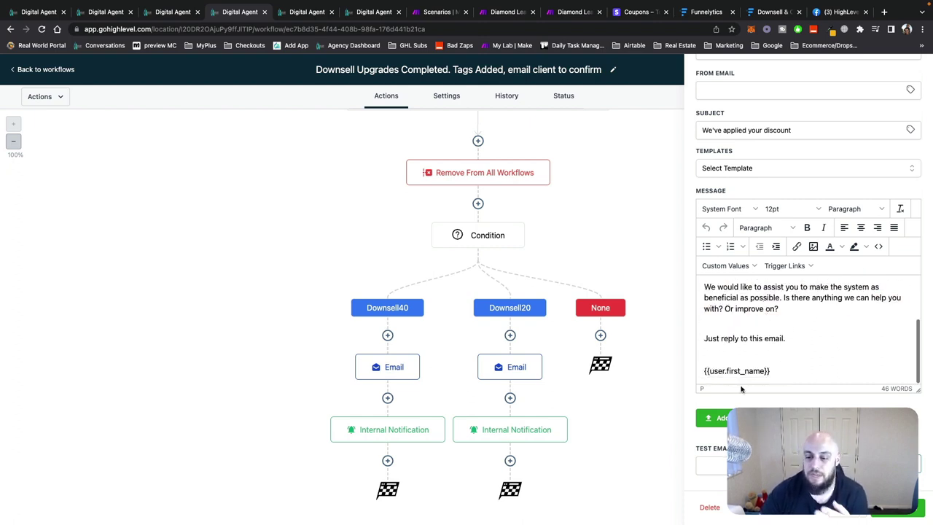
- Check the notification type, recipient and message of the Downsell40 branch's Internal Notification, and close the action
left_click(394, 430)
scroll(816, 328, "down", 1)
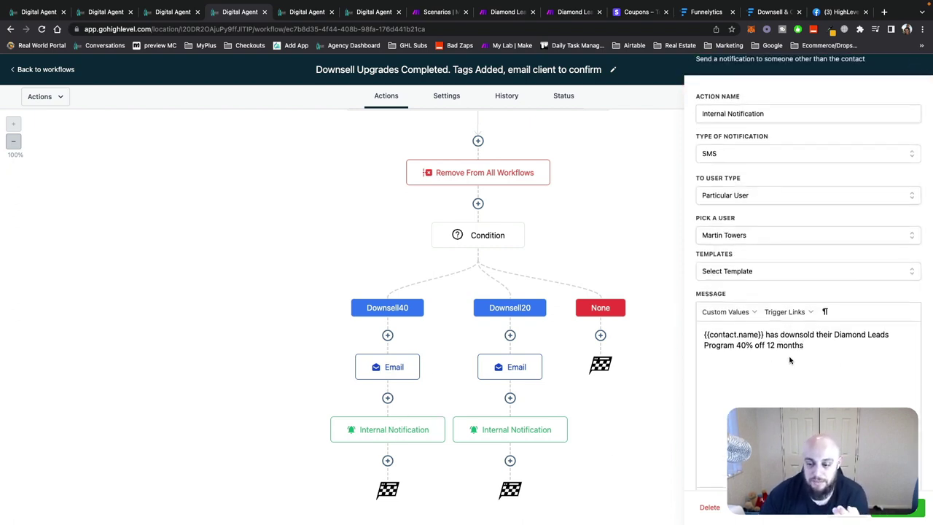
left_click(807, 362)
left_click(852, 513)
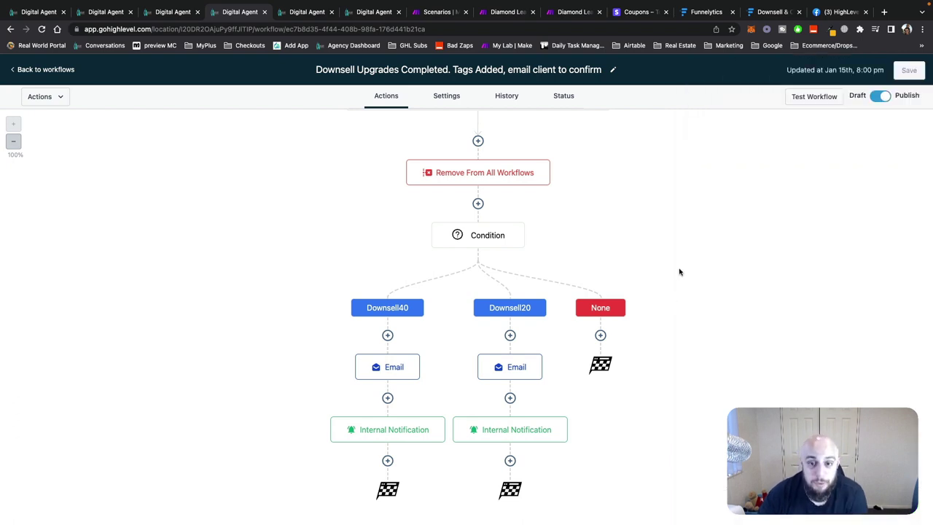
- View HighLevel's custom menu link settings, and open the Manage My Plan page in the client sub-account
left_click(373, 11)
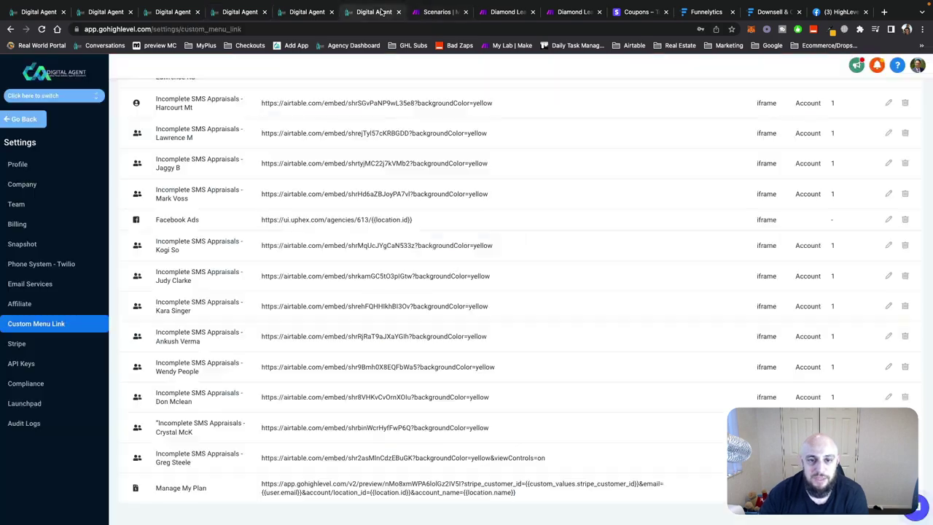
left_click(303, 12)
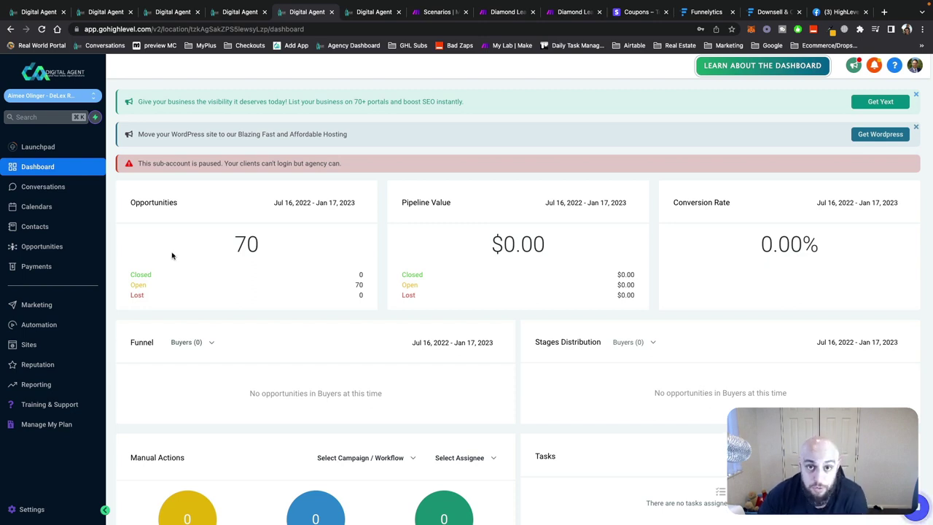
left_click(44, 426)
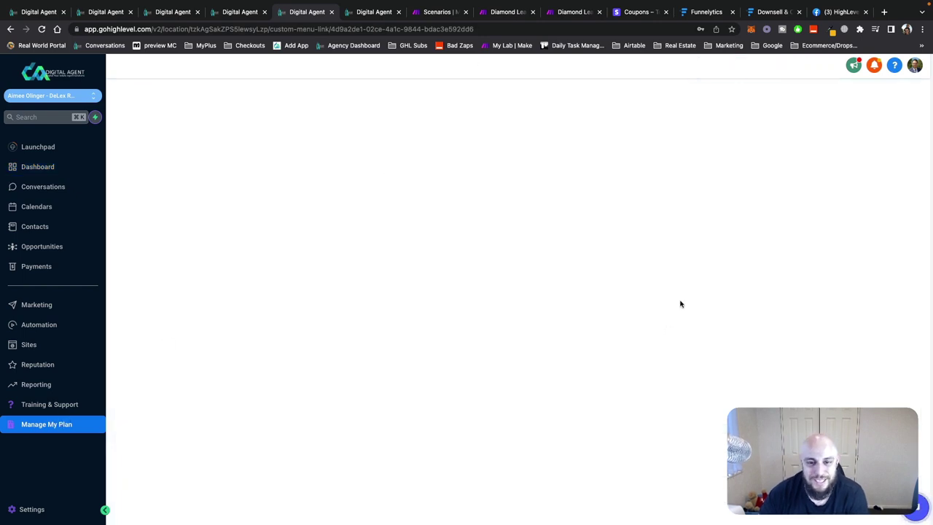